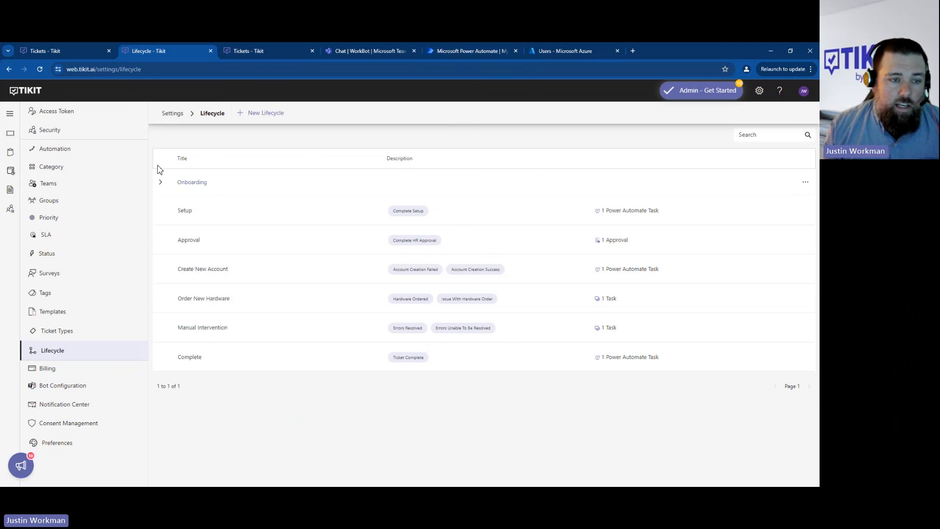
- Collapse and re-expand the Onboarding lifecycle in the list to review its phases from Setup to Complete
{"action": "left_click", "coordinate": [167, 187]}
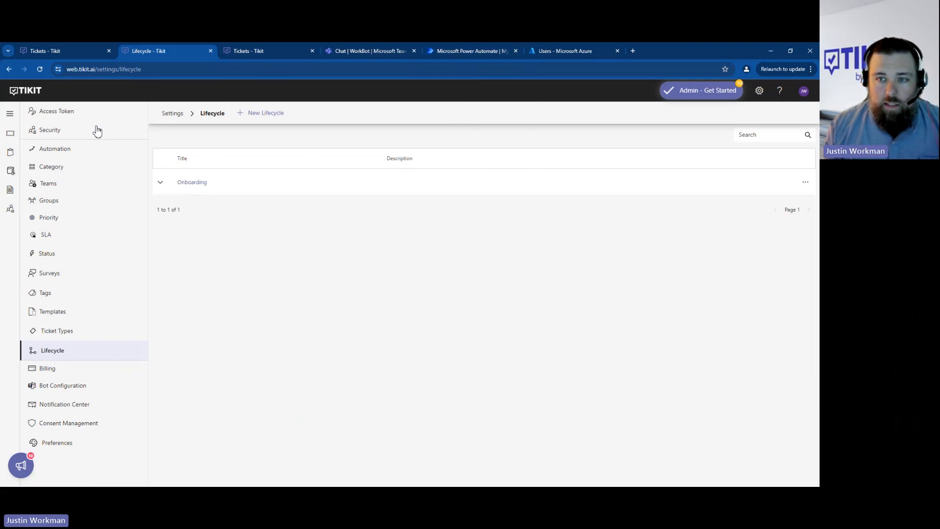
{"action": "left_click", "coordinate": [161, 185]}
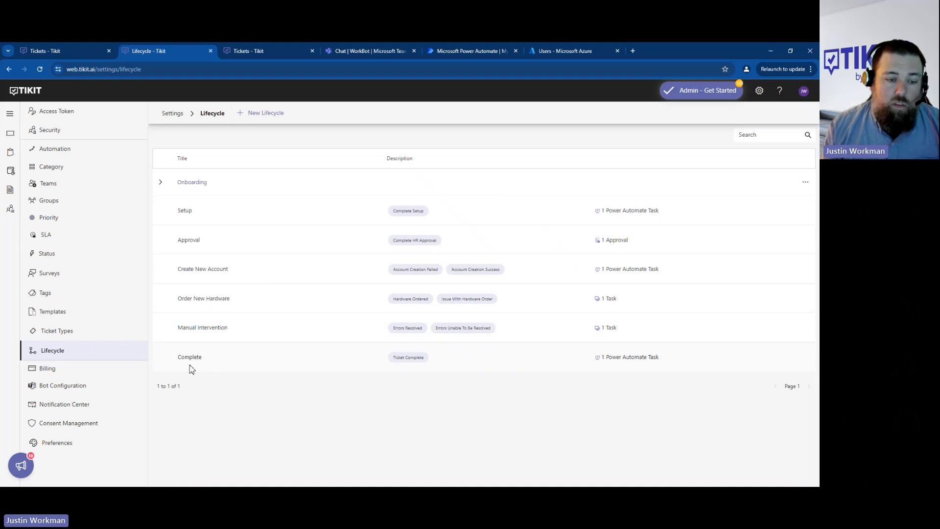
{"action": "left_click_drag", "start_coordinate": [180, 358], "coordinate": [196, 361]}
{"action": "left_click", "coordinate": [288, 414]}
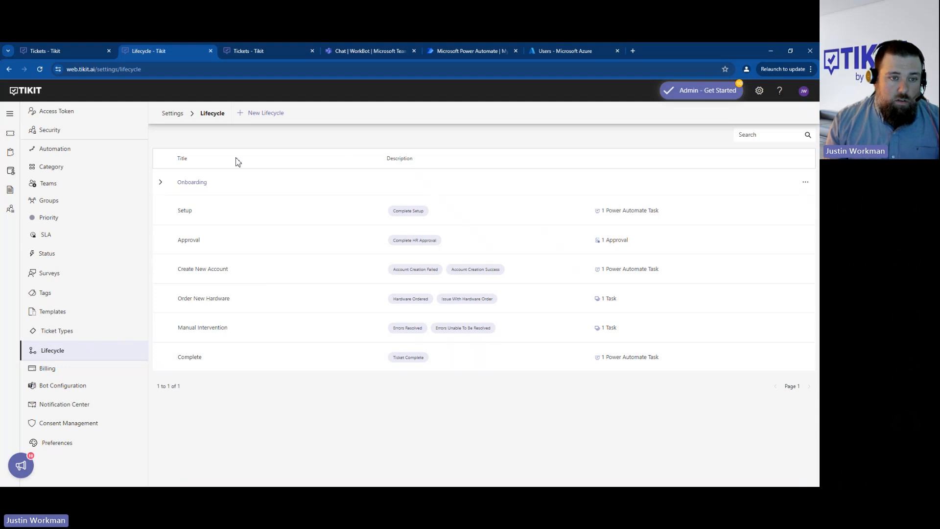
- Open the Onboarding lifecycle's detail page
{"action": "left_click", "coordinate": [161, 183]}
{"action": "left_click", "coordinate": [161, 183]}
{"action": "left_click", "coordinate": [201, 182]}
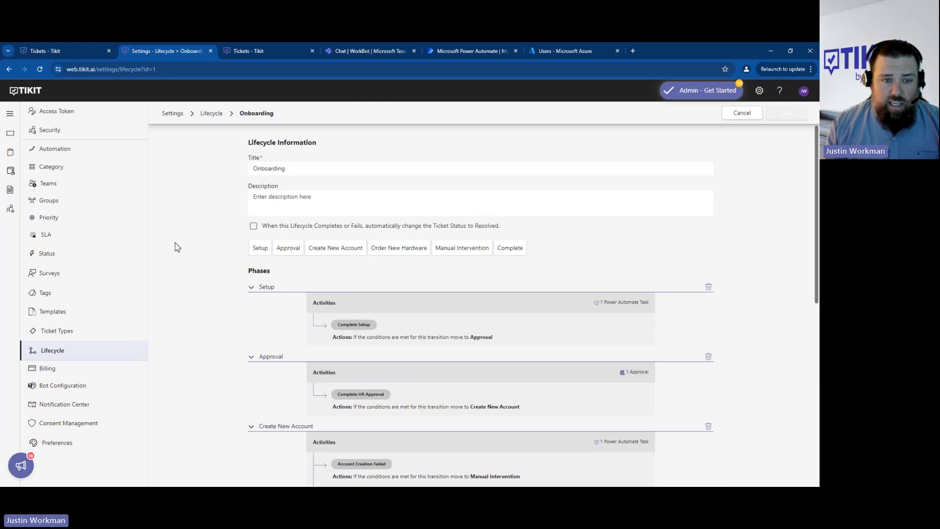
- Expand the Setup phase and review its tasks, approvals and Power Automate tasks
{"action": "scroll", "coordinate": [179, 243], "scroll_direction": "down", "scroll_amount": 1}
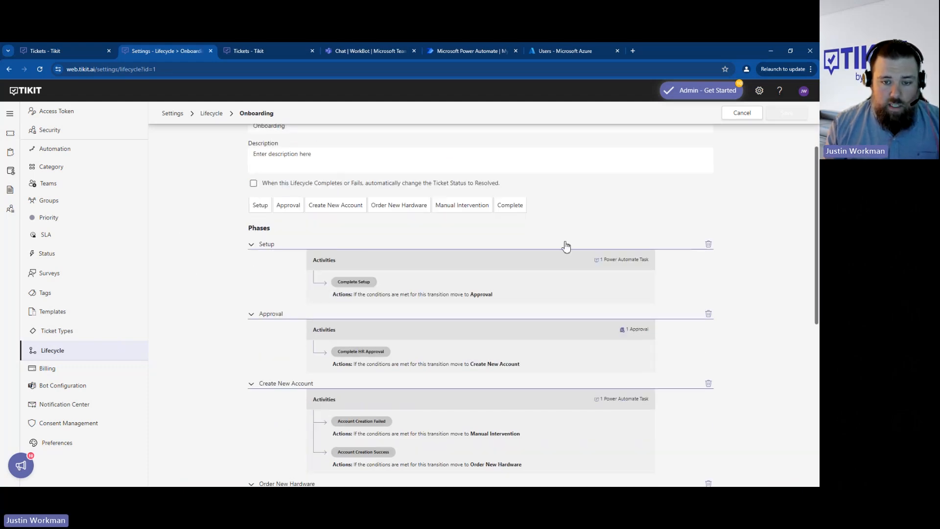
{"action": "left_click", "coordinate": [269, 245]}
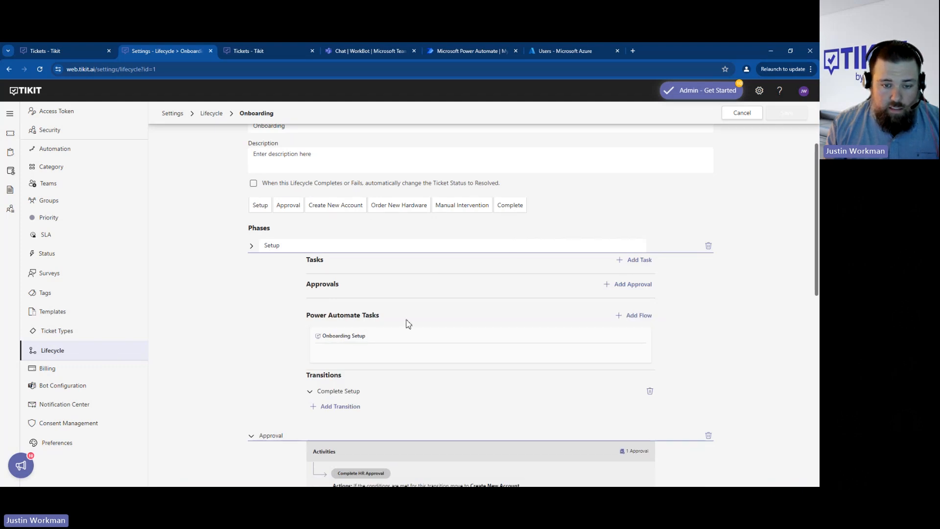
{"action": "scroll", "coordinate": [225, 240], "scroll_direction": "down", "scroll_amount": 1}
{"action": "mouse_move", "coordinate": [357, 304]}
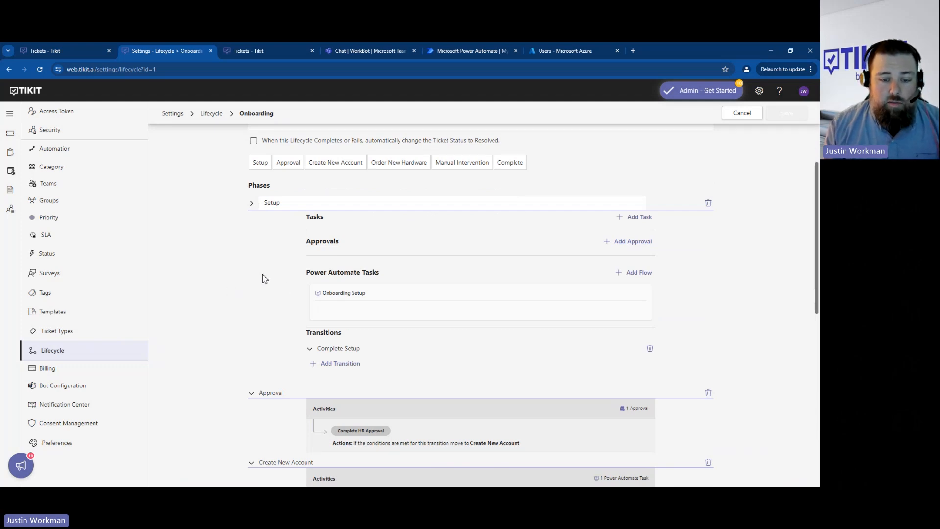
{"action": "scroll", "coordinate": [245, 268], "scroll_direction": "down", "scroll_amount": 1}
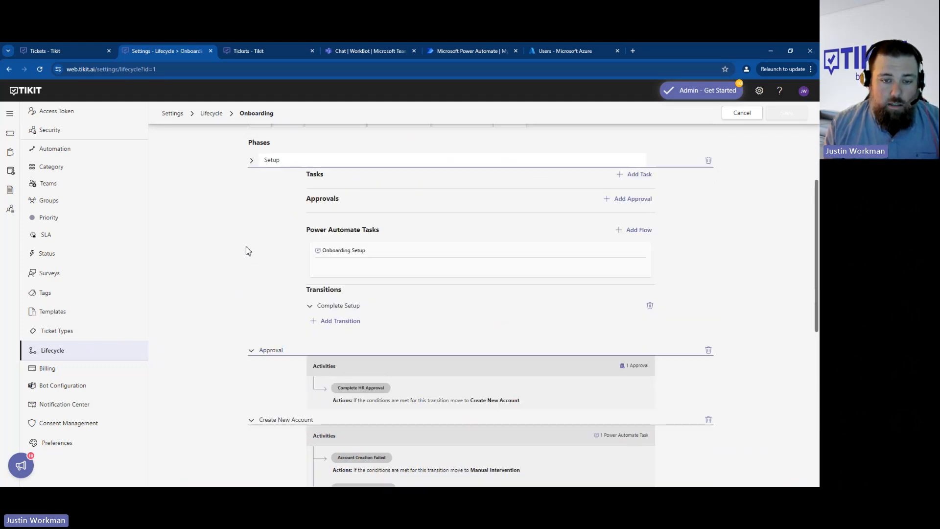
- Expand the Setup phase's Complete Setup transition and read its default logic description
{"action": "left_click", "coordinate": [335, 307]}
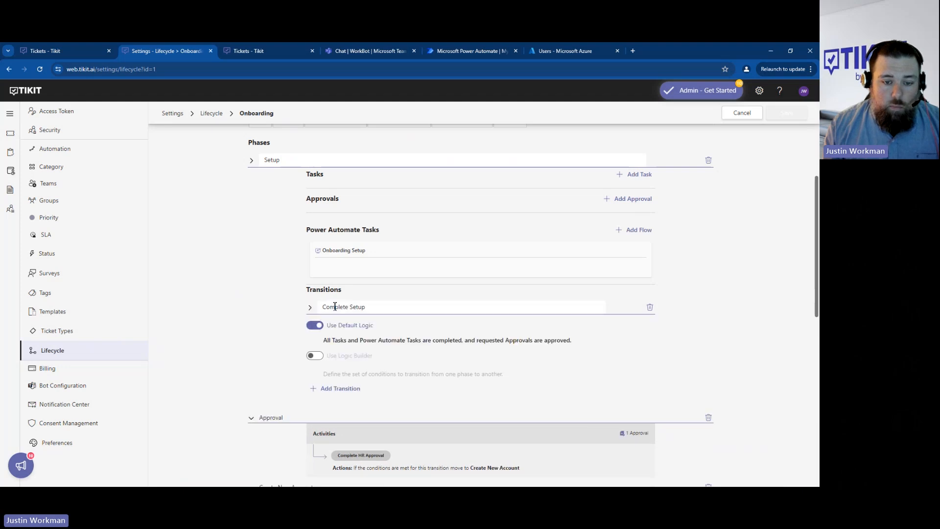
{"action": "scroll", "coordinate": [250, 291], "scroll_direction": "down", "scroll_amount": 1}
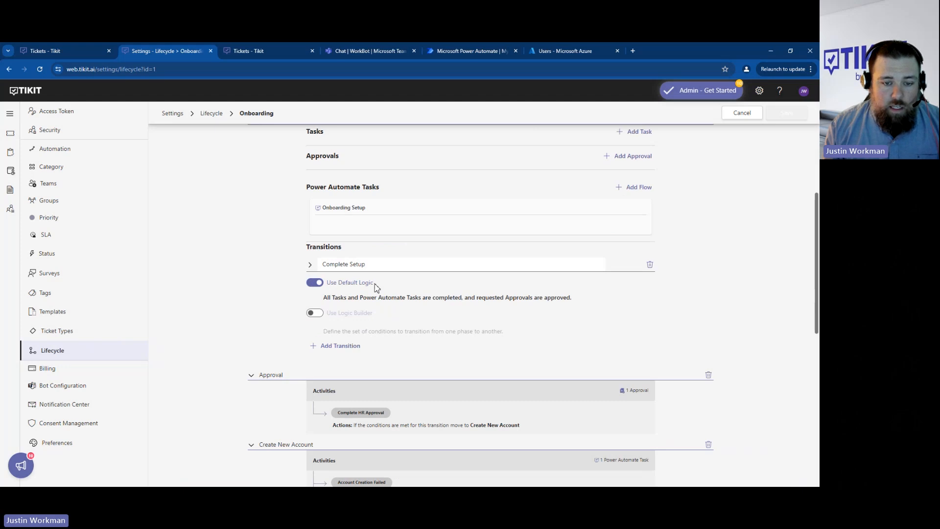
{"action": "left_click_drag", "start_coordinate": [332, 298], "coordinate": [441, 301]}
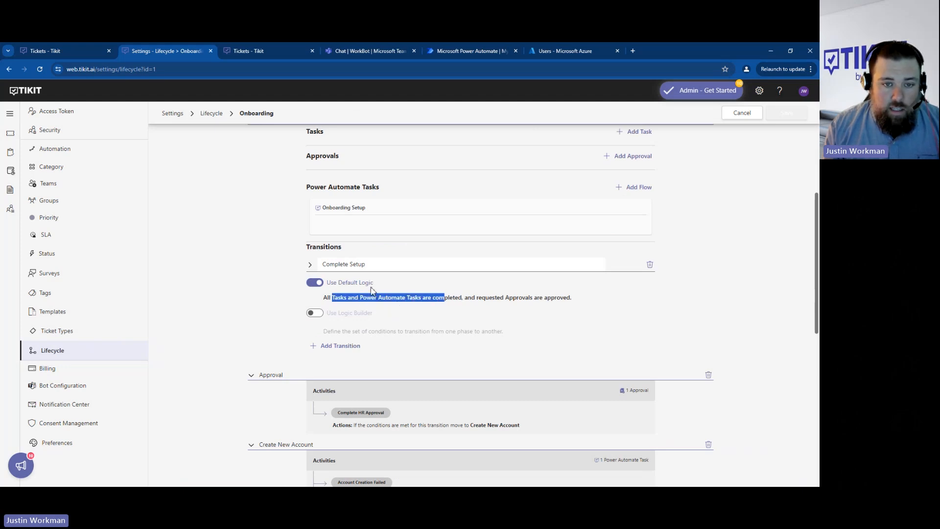
{"action": "scroll", "coordinate": [321, 202], "scroll_direction": "up", "scroll_amount": 2}
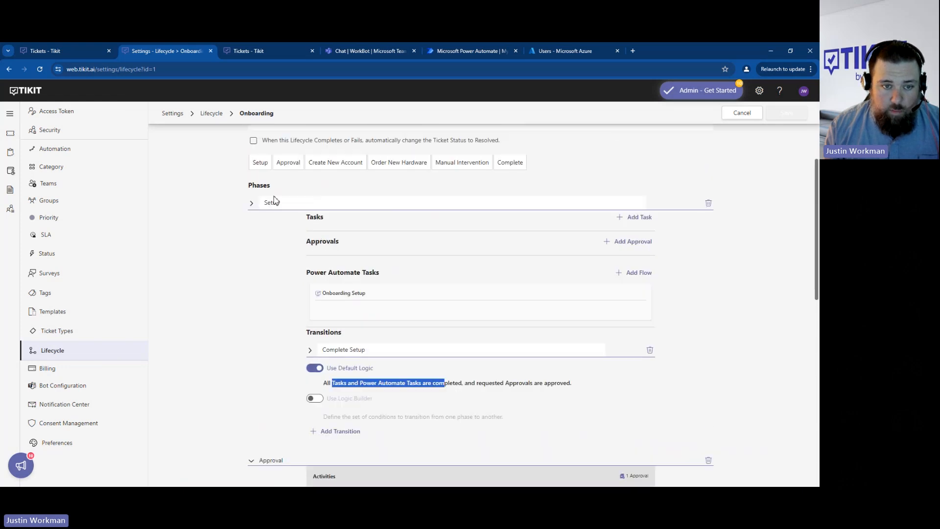
{"action": "scroll", "coordinate": [255, 240], "scroll_direction": "down", "scroll_amount": 2}
{"action": "left_click", "coordinate": [472, 297]}
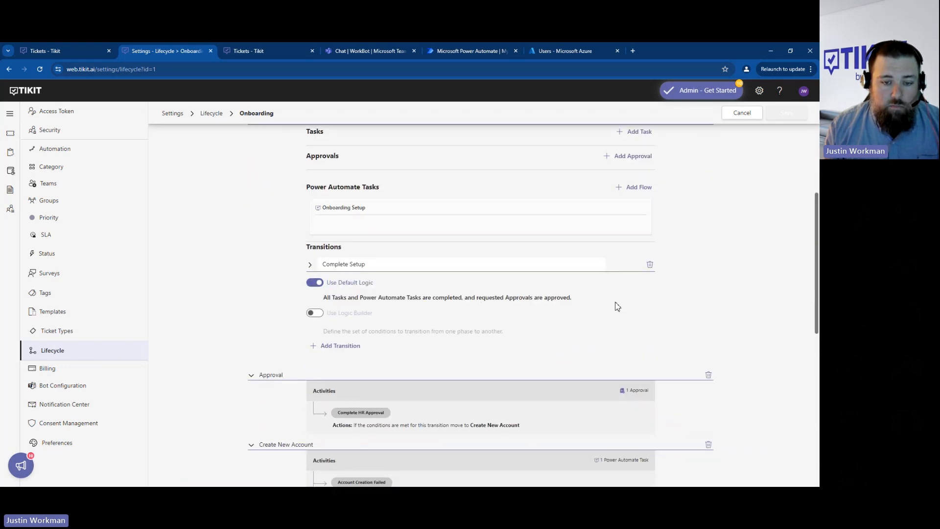
- Expand the Approval phase and its Complete HR Approval transition to review the approval and transition logic
{"action": "scroll", "coordinate": [530, 265], "scroll_direction": "down", "scroll_amount": 2}
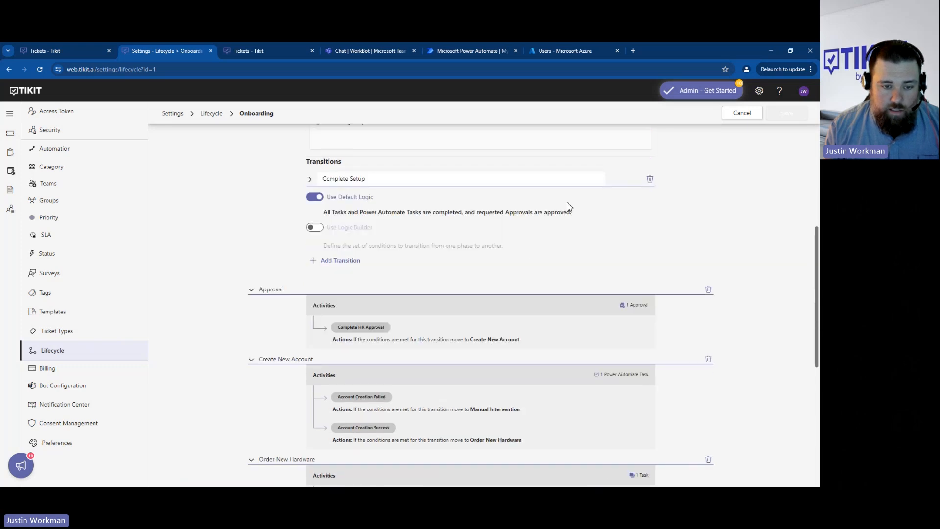
{"action": "left_click", "coordinate": [296, 290]}
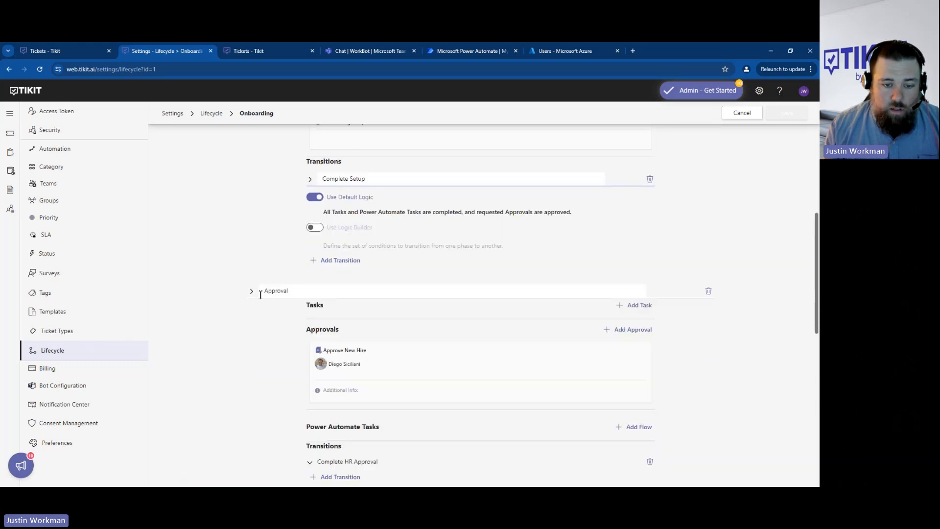
{"action": "scroll", "coordinate": [286, 341], "scroll_direction": "down", "scroll_amount": 2}
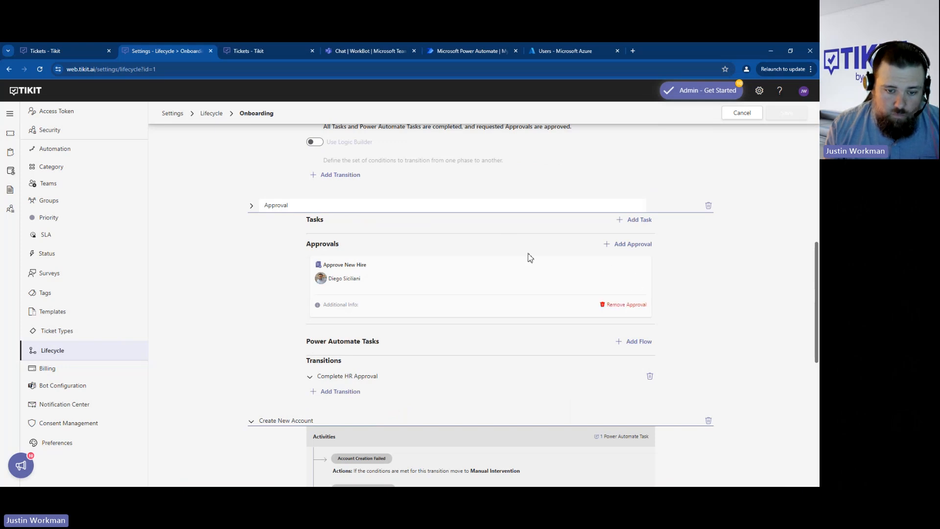
{"action": "left_click", "coordinate": [348, 376]}
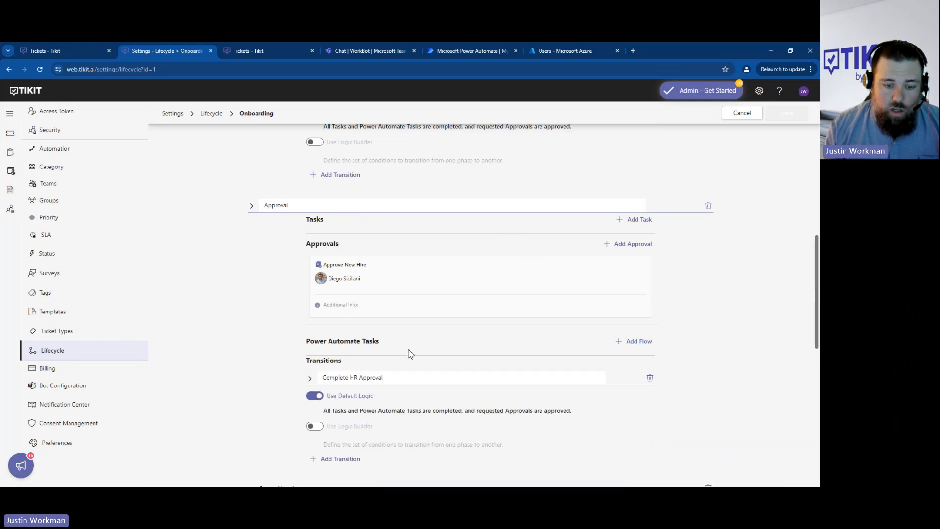
{"action": "scroll", "coordinate": [344, 321], "scroll_direction": "down", "scroll_amount": 2}
{"action": "scroll", "coordinate": [384, 321], "scroll_direction": "up", "scroll_amount": 1}
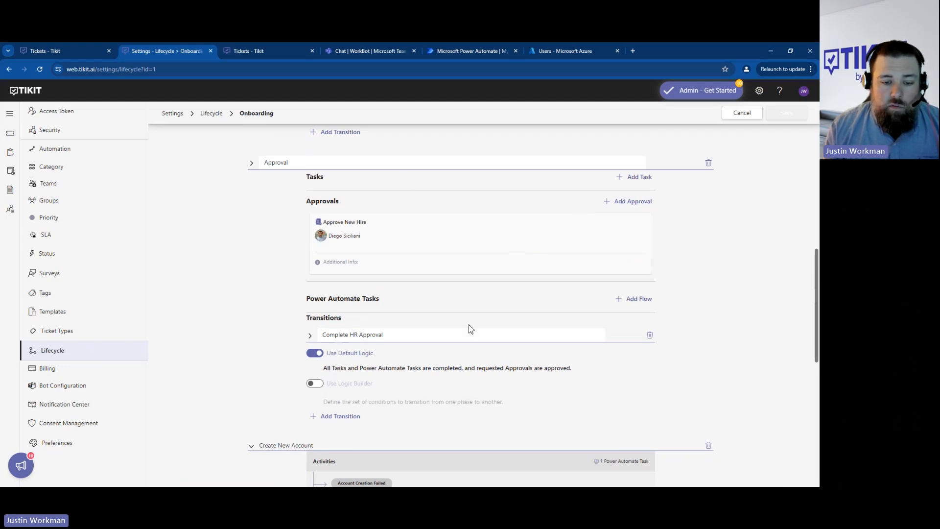
- Expand the Create New Account phase and its Account Creation Failed transition to view the rules and action
{"action": "scroll", "coordinate": [460, 343], "scroll_direction": "down", "scroll_amount": 3}
{"action": "scroll", "coordinate": [490, 220], "scroll_direction": "down", "scroll_amount": 1}
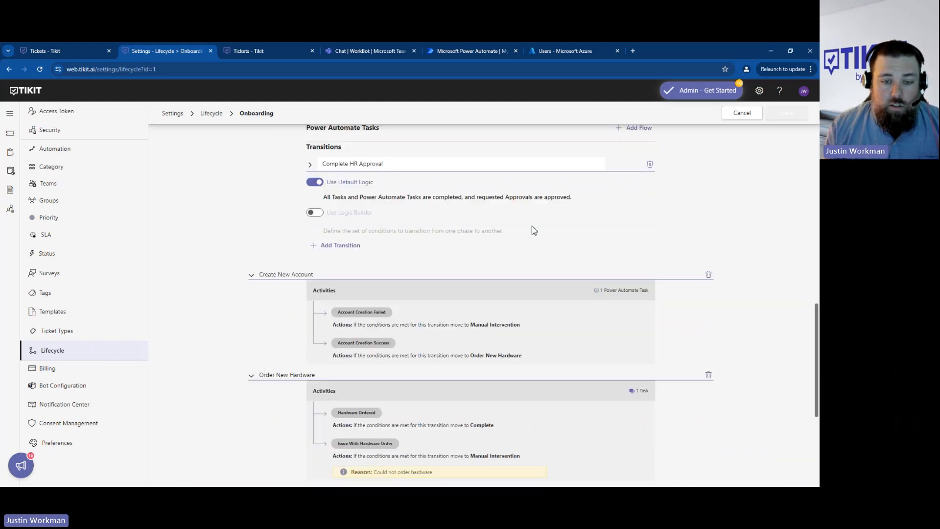
{"action": "left_click", "coordinate": [252, 277]}
{"action": "scroll", "coordinate": [255, 288], "scroll_direction": "down", "scroll_amount": 2}
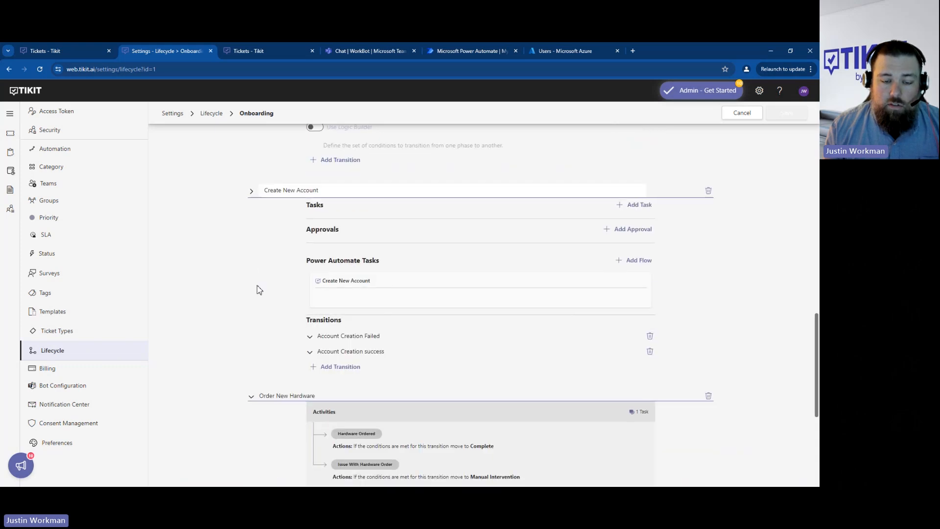
{"action": "left_click", "coordinate": [375, 338]}
{"action": "scroll", "coordinate": [267, 315], "scroll_direction": "down", "scroll_amount": 4}
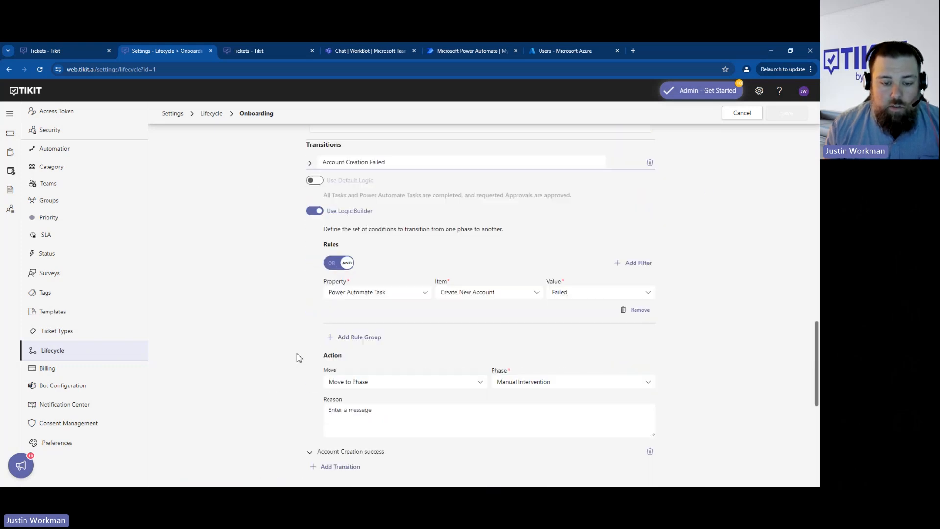
- Expand the Account Creation success transition and review its rule and action alongside those of the Account Creation Failed transition
{"action": "left_click", "coordinate": [349, 415]}
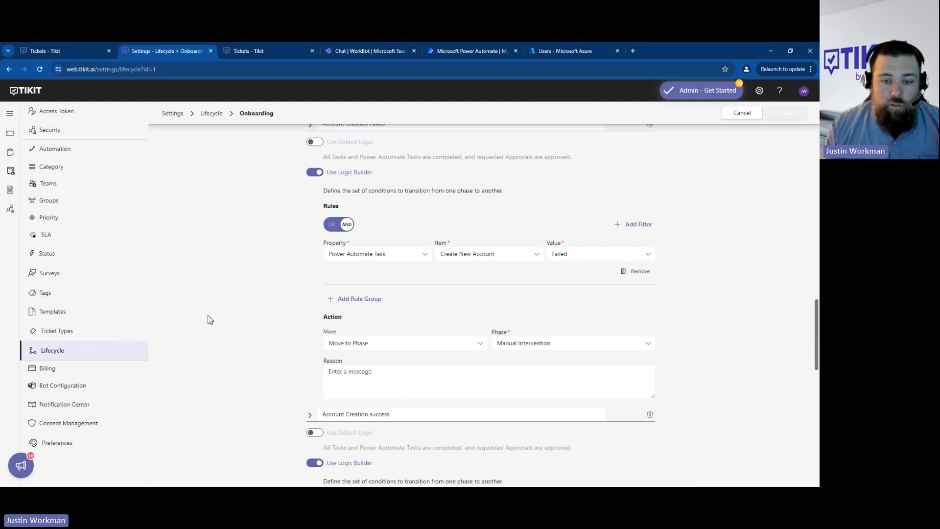
{"action": "scroll", "coordinate": [208, 319], "scroll_direction": "up", "scroll_amount": 2}
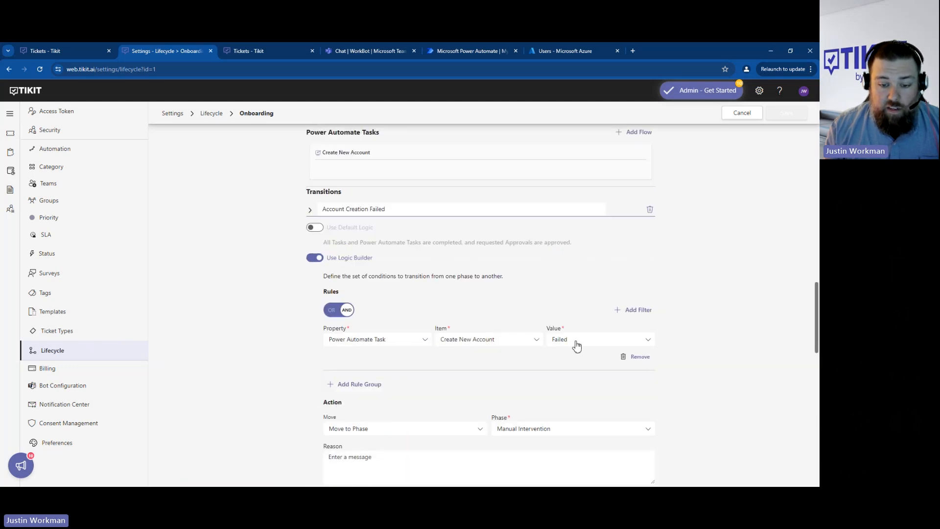
{"action": "scroll", "coordinate": [586, 328], "scroll_direction": "down", "scroll_amount": 1}
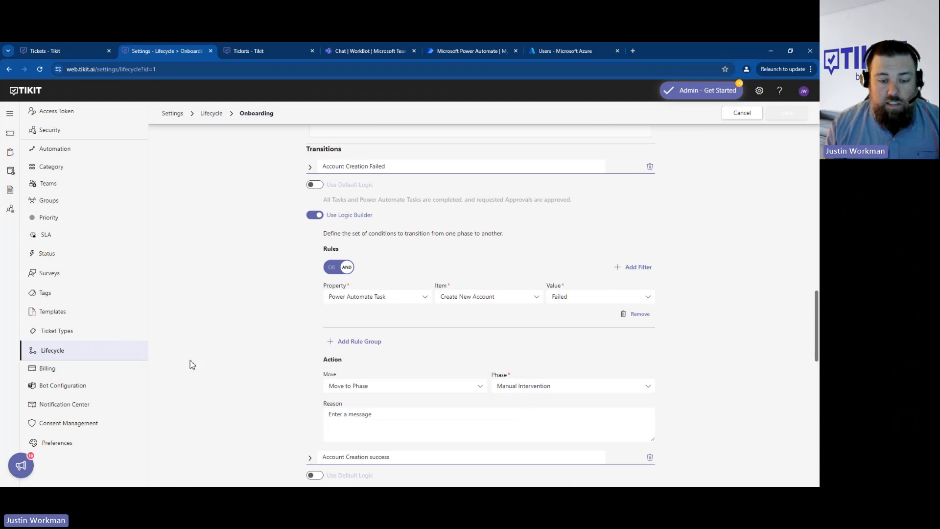
{"action": "scroll", "coordinate": [226, 338], "scroll_direction": "down", "scroll_amount": 2}
{"action": "scroll", "coordinate": [225, 325], "scroll_direction": "down", "scroll_amount": 1}
{"action": "scroll", "coordinate": [227, 276], "scroll_direction": "down", "scroll_amount": 1}
{"action": "left_click_drag", "start_coordinate": [364, 289], "coordinate": [399, 285]}
{"action": "scroll", "coordinate": [426, 340], "scroll_direction": "down", "scroll_amount": 2}
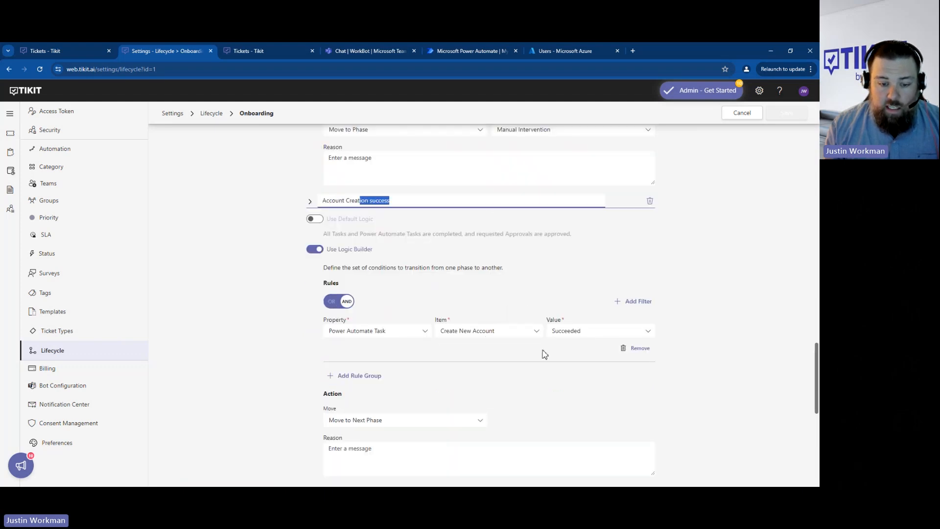
{"action": "scroll", "coordinate": [544, 354], "scroll_direction": "down", "scroll_amount": 2}
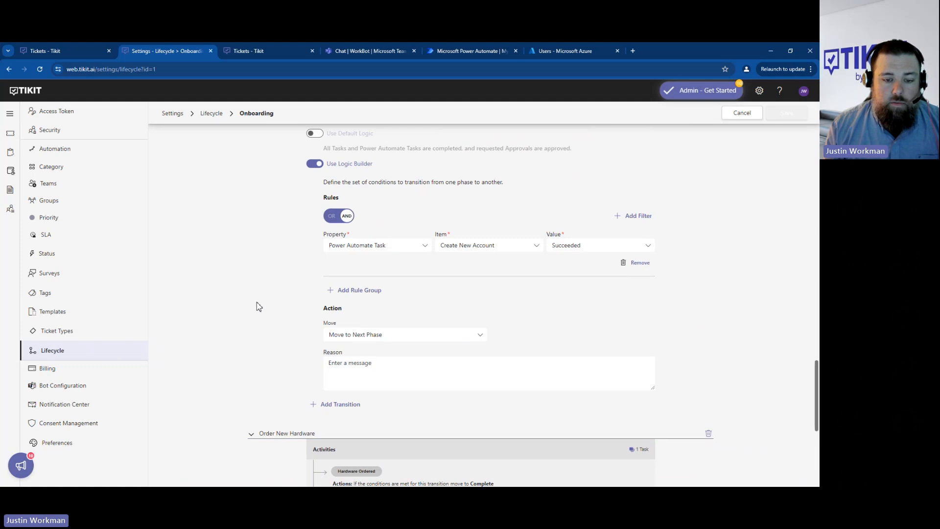
{"action": "scroll", "coordinate": [245, 289], "scroll_direction": "down", "scroll_amount": 4}
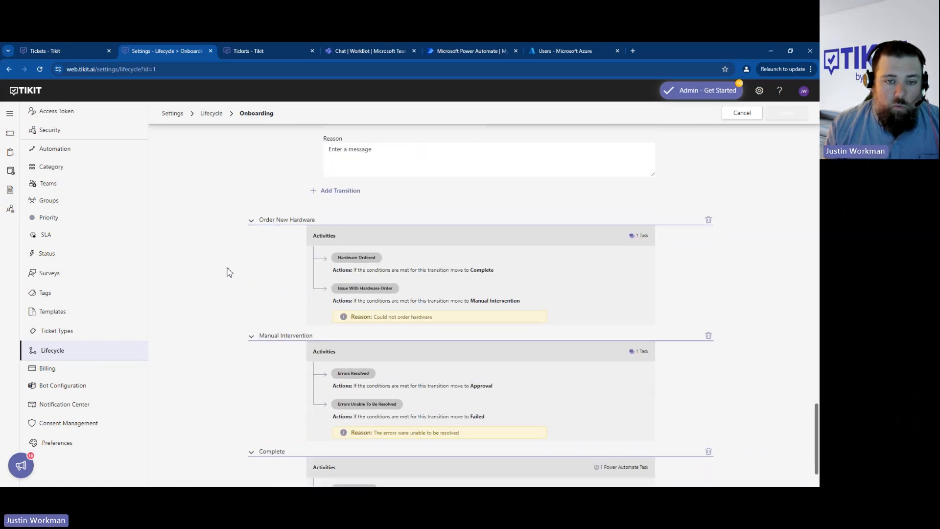
- Re-examine the logic builder rules and move actions of the two Create New Account transitions
{"action": "scroll", "coordinate": [227, 274], "scroll_direction": "up", "scroll_amount": 3}
{"action": "scroll", "coordinate": [225, 280], "scroll_direction": "up", "scroll_amount": 2}
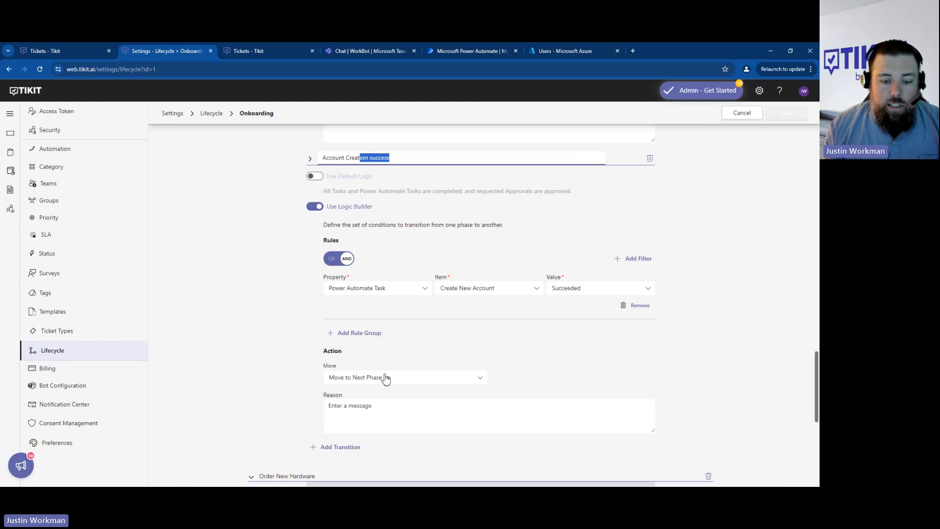
{"action": "scroll", "coordinate": [264, 359], "scroll_direction": "up", "scroll_amount": 1}
{"action": "scroll", "coordinate": [263, 359], "scroll_direction": "up", "scroll_amount": 3}
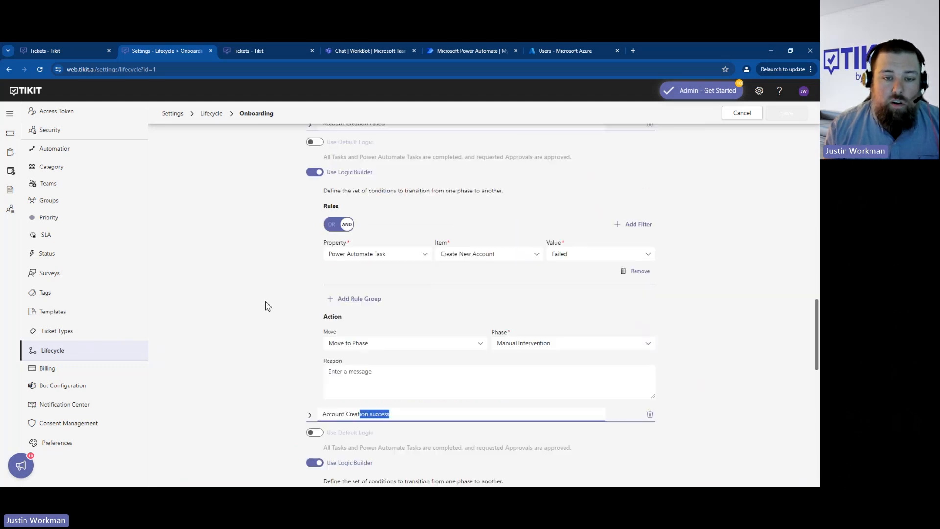
{"action": "scroll", "coordinate": [265, 307], "scroll_direction": "up", "scroll_amount": 1}
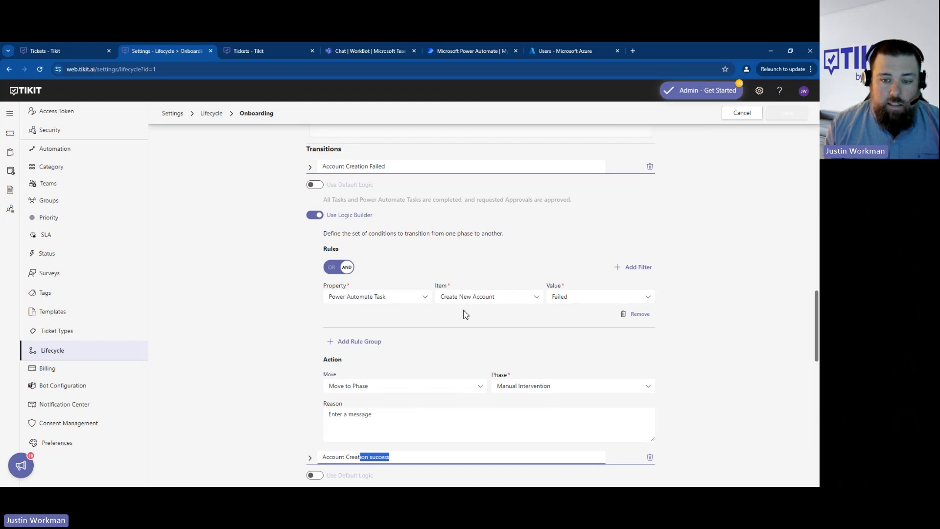
{"action": "scroll", "coordinate": [293, 310], "scroll_direction": "down", "scroll_amount": 7}
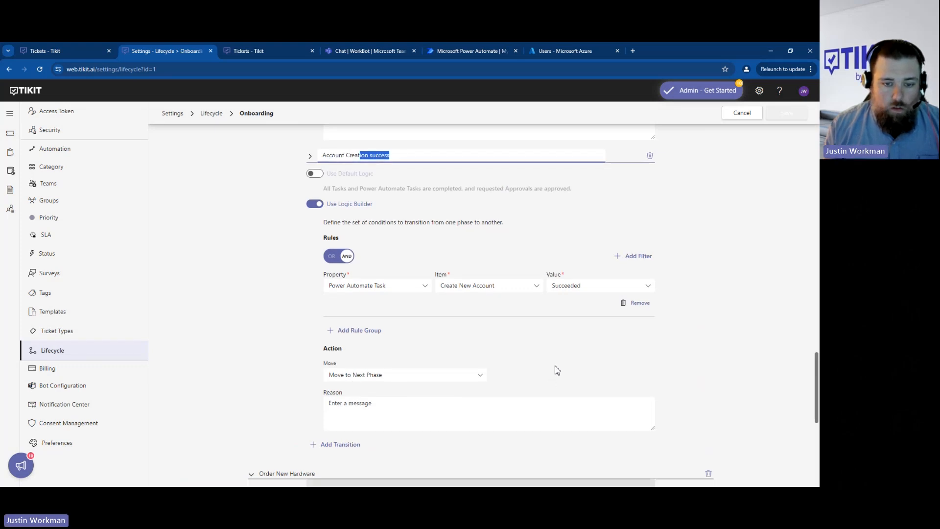
- Expand the Order New Hardware phase and its Hardware Ordered transition to review the rule and move action
{"action": "scroll", "coordinate": [280, 374], "scroll_direction": "down", "scroll_amount": 2}
{"action": "scroll", "coordinate": [280, 374], "scroll_direction": "down", "scroll_amount": 4}
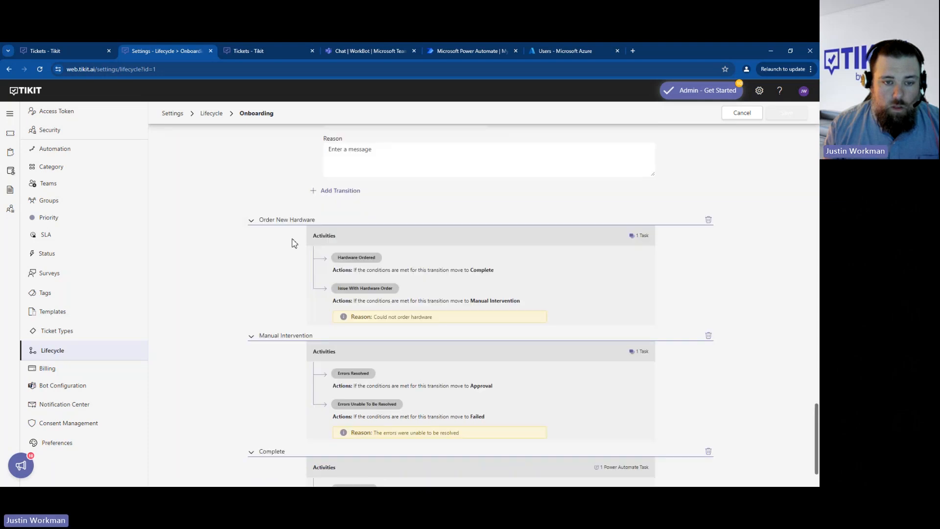
{"action": "left_click", "coordinate": [290, 221]}
{"action": "scroll", "coordinate": [254, 291], "scroll_direction": "down", "scroll_amount": 2}
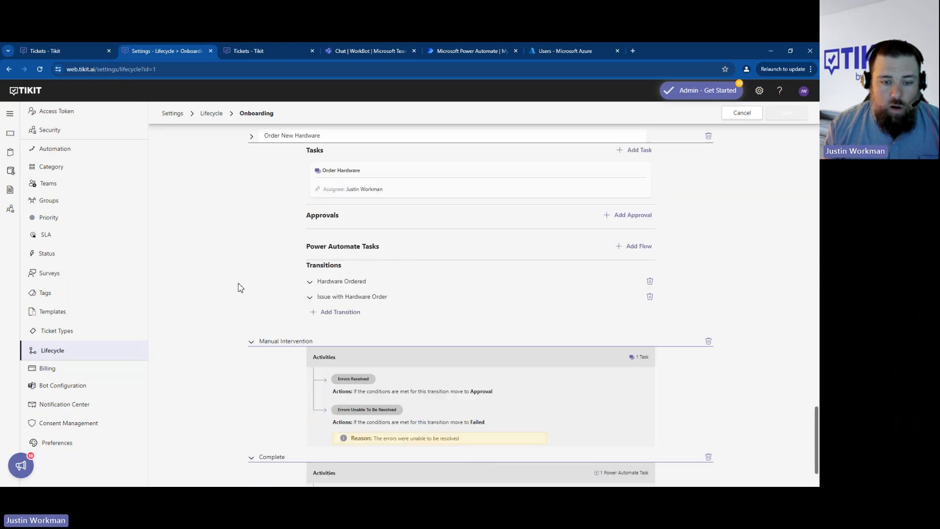
{"action": "left_click", "coordinate": [327, 282]}
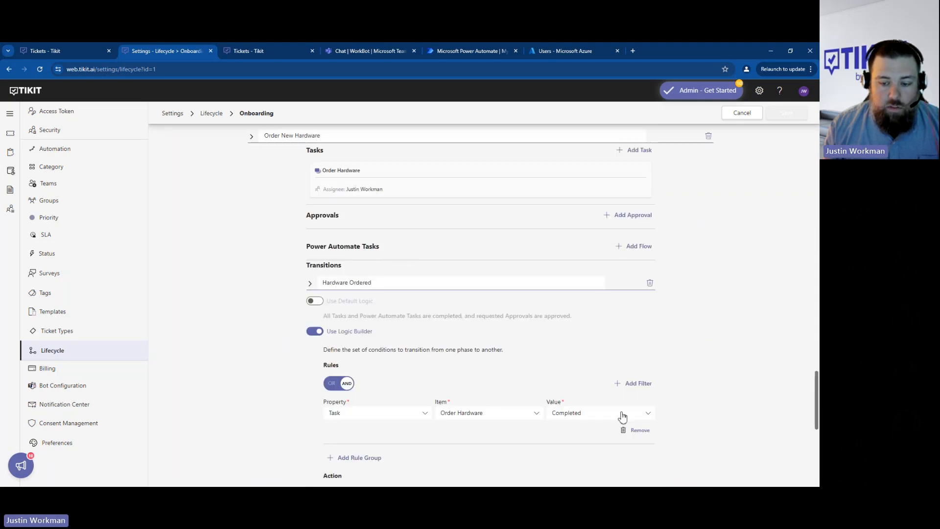
{"action": "scroll", "coordinate": [271, 384], "scroll_direction": "down", "scroll_amount": 2}
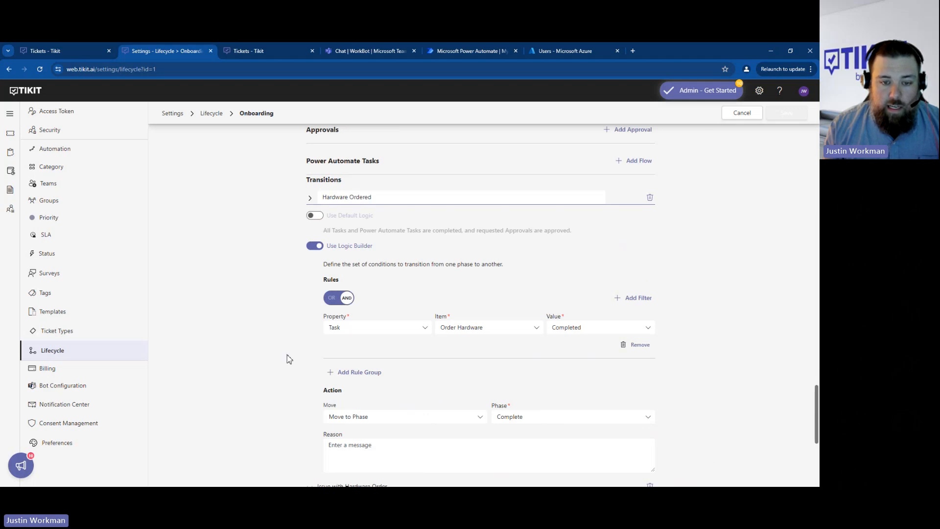
- Expand the Issue with Hardware Order transition of the Order New Hardware phase and review its rule, move action and reason
{"action": "scroll", "coordinate": [453, 368], "scroll_direction": "down", "scroll_amount": 2}
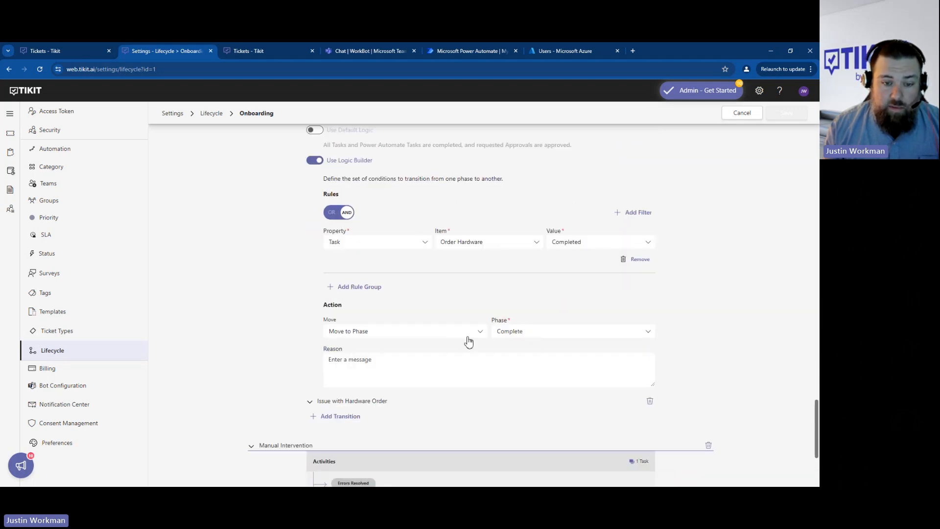
{"action": "scroll", "coordinate": [258, 390], "scroll_direction": "down", "scroll_amount": 2}
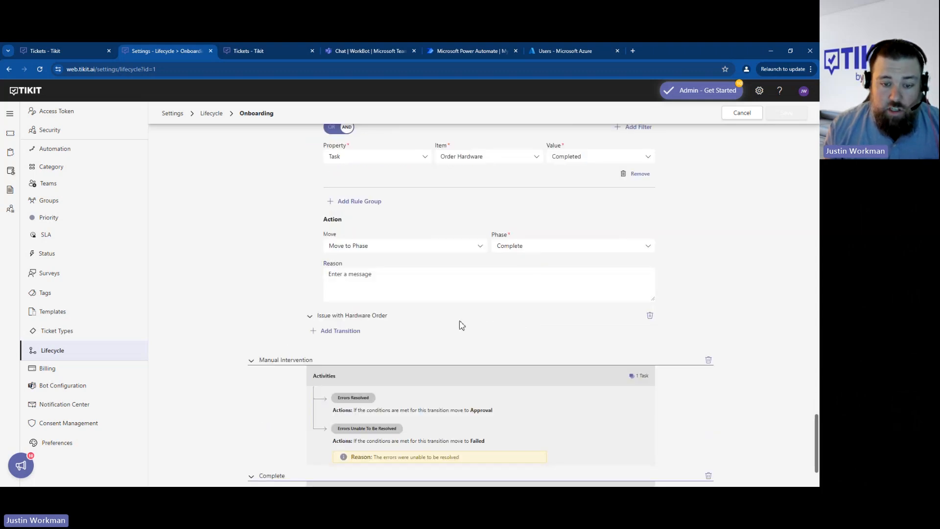
{"action": "left_click", "coordinate": [372, 318]}
{"action": "scroll", "coordinate": [207, 267], "scroll_direction": "down", "scroll_amount": 2}
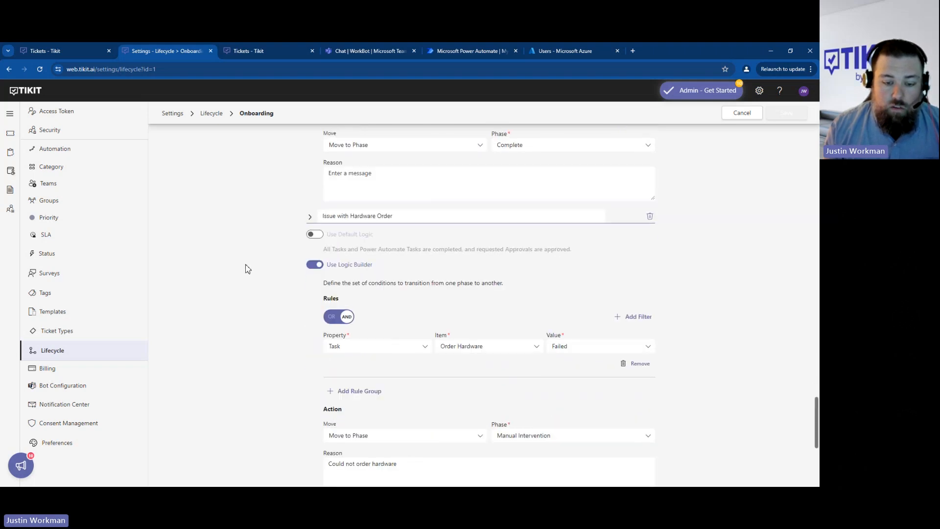
{"action": "scroll", "coordinate": [248, 269], "scroll_direction": "down", "scroll_amount": 1}
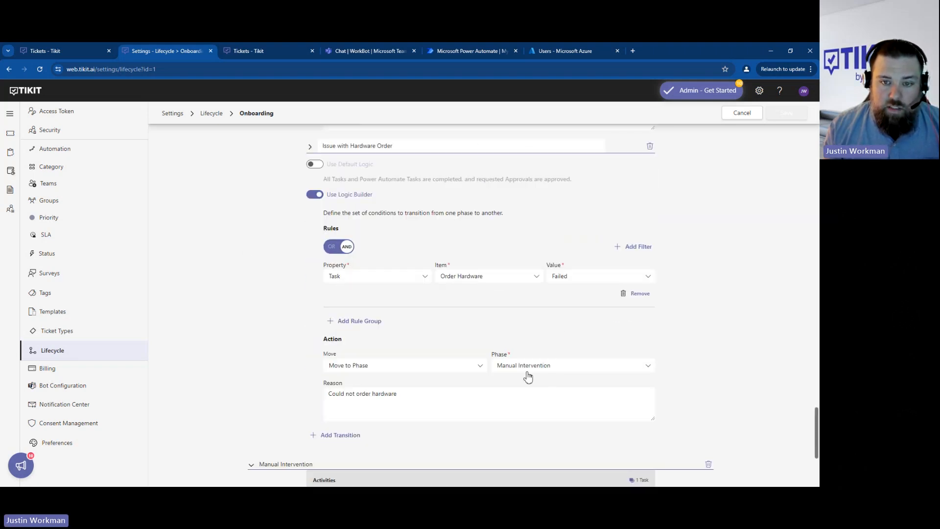
{"action": "scroll", "coordinate": [458, 383], "scroll_direction": "up", "scroll_amount": 2}
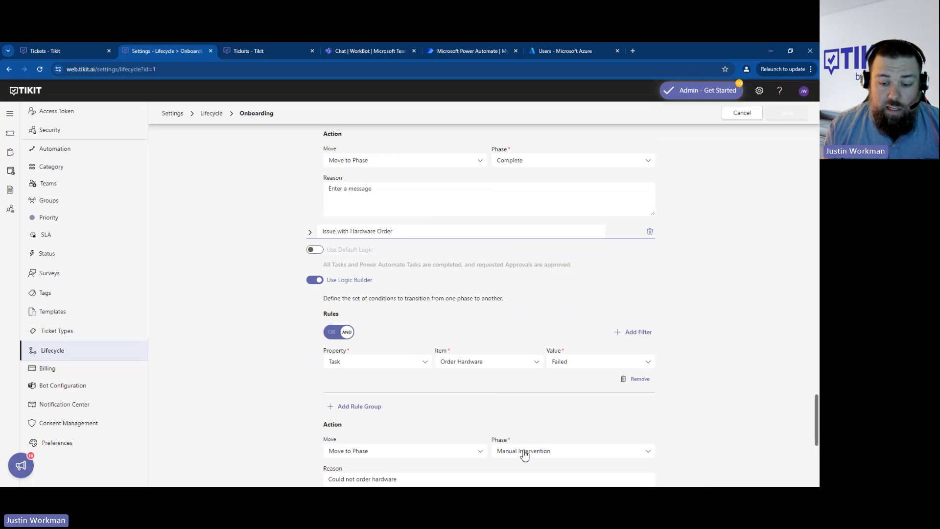
{"action": "scroll", "coordinate": [509, 455], "scroll_direction": "down", "scroll_amount": 1}
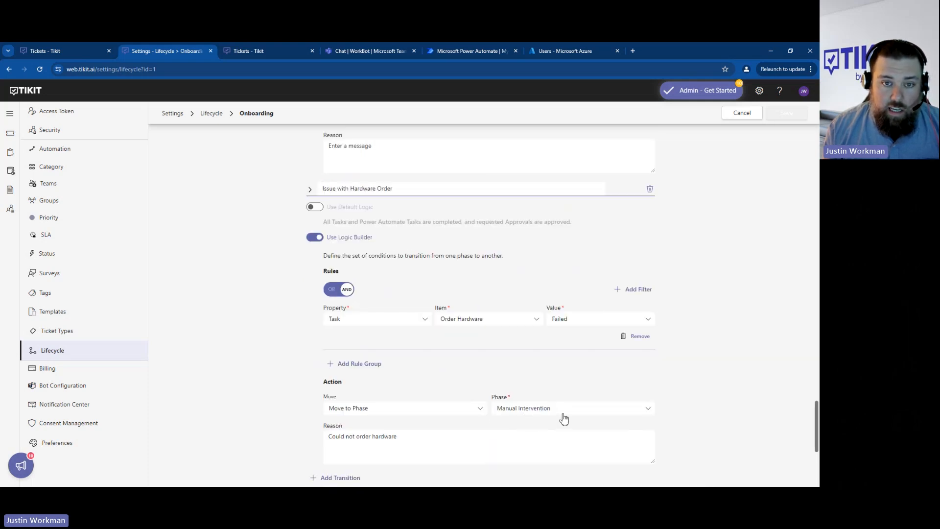
{"action": "scroll", "coordinate": [549, 407], "scroll_direction": "down", "scroll_amount": 1}
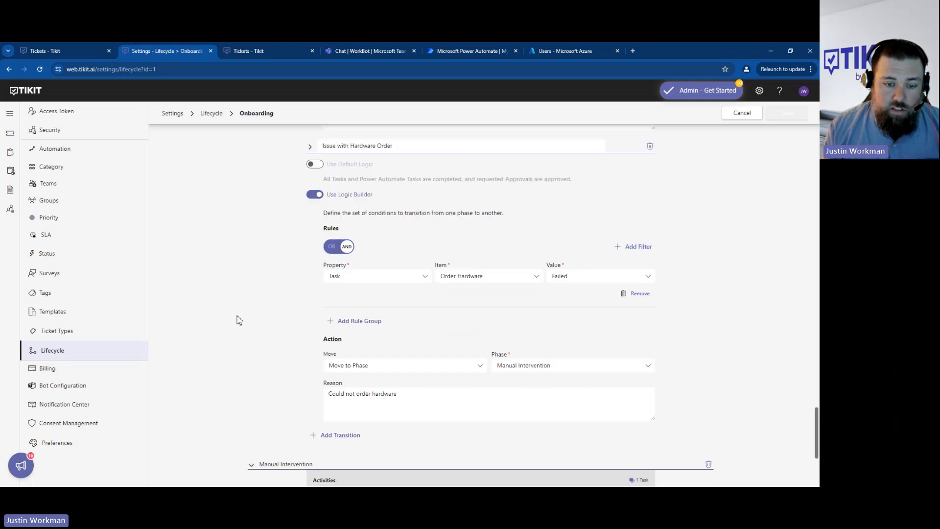
{"action": "scroll", "coordinate": [234, 316], "scroll_direction": "down", "scroll_amount": 2}
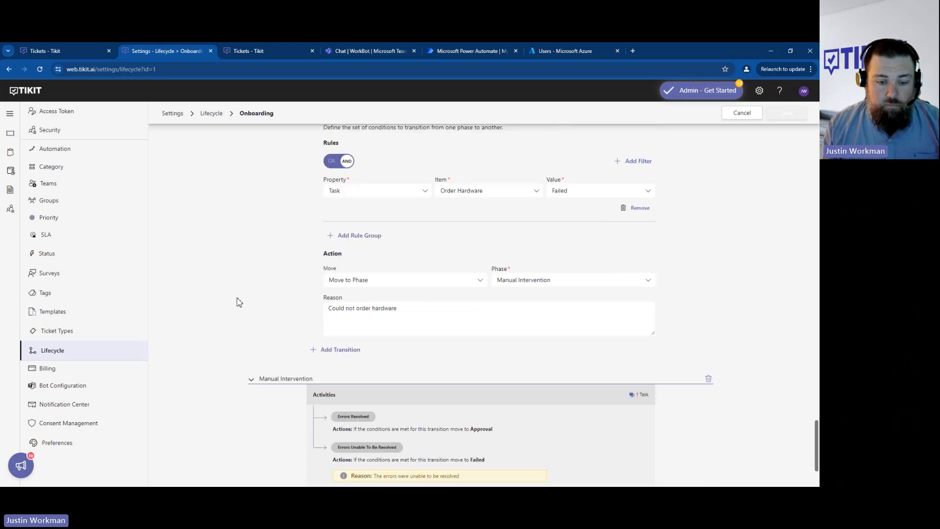
- Expand the Manual Intervention phase and its Errors resolved transition to review the task, rule and move action
{"action": "scroll", "coordinate": [238, 294], "scroll_direction": "down", "scroll_amount": 3}
{"action": "left_click", "coordinate": [286, 268]}
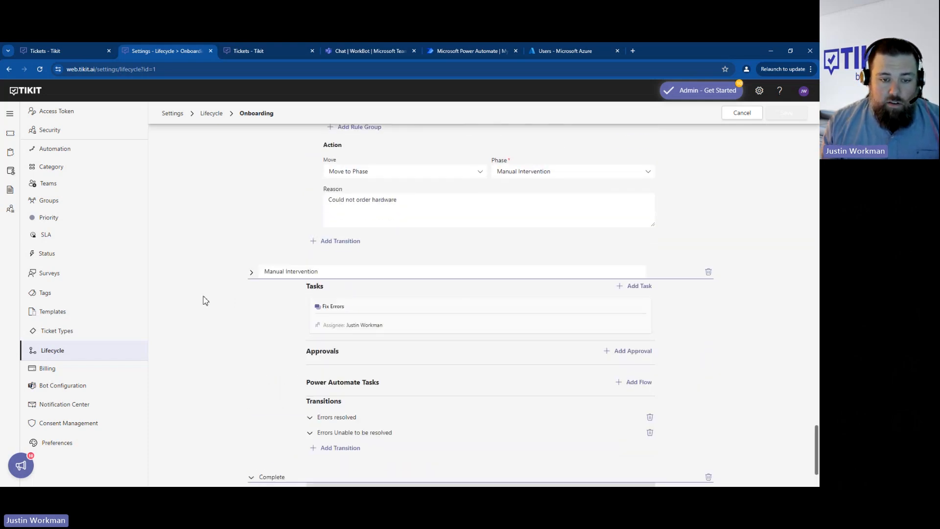
{"action": "scroll", "coordinate": [211, 303], "scroll_direction": "down", "scroll_amount": 2}
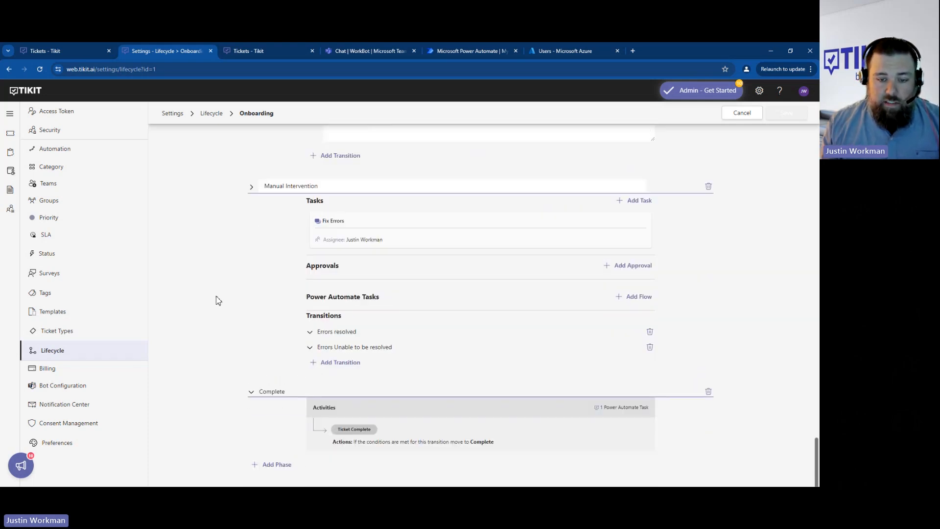
{"action": "left_click", "coordinate": [346, 332]}
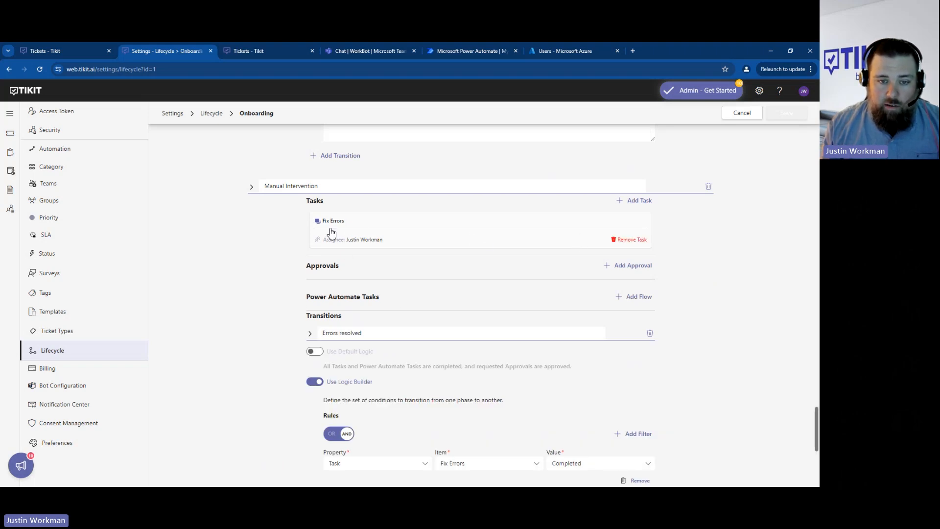
{"action": "scroll", "coordinate": [436, 243], "scroll_direction": "down", "scroll_amount": 1}
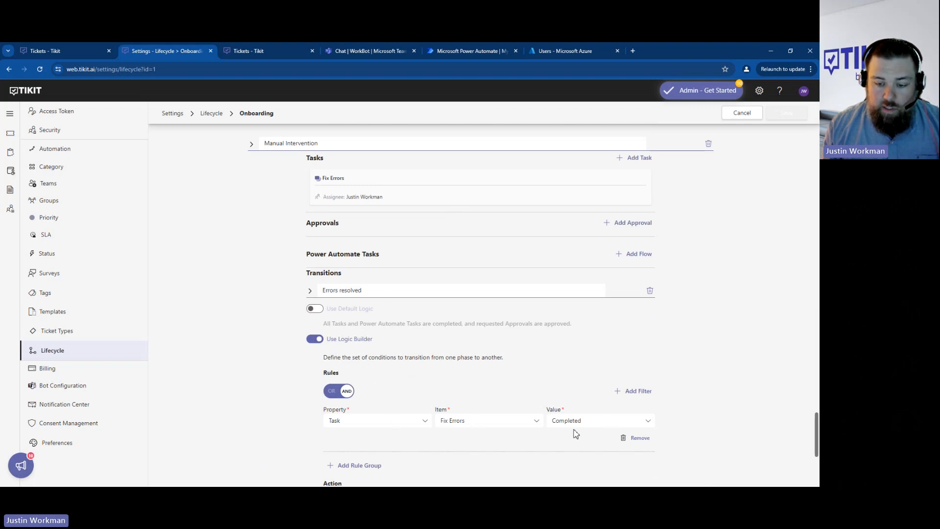
{"action": "scroll", "coordinate": [523, 412], "scroll_direction": "down", "scroll_amount": 2}
{"action": "scroll", "coordinate": [490, 416], "scroll_direction": "down", "scroll_amount": 1}
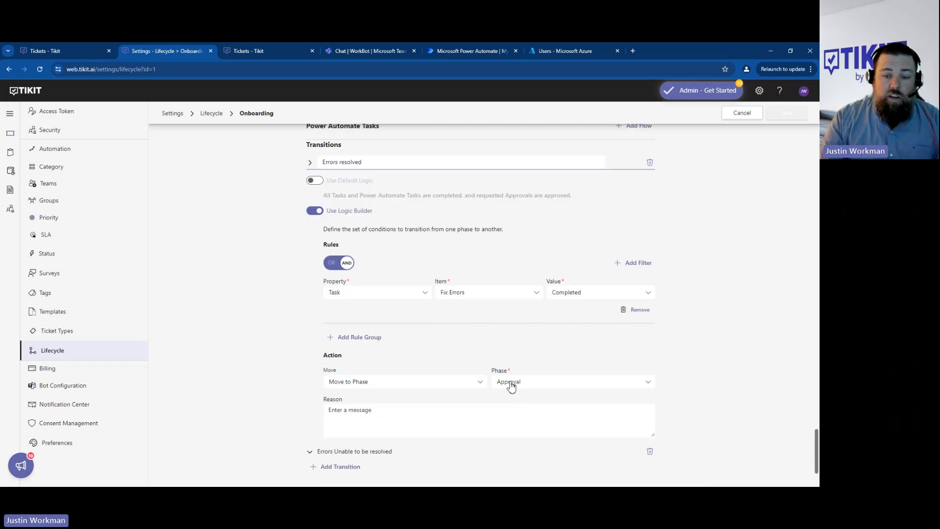
- Re-examine the Approval phase's Approve New Hire approval and the logic of its Complete HR Approval transition
{"action": "scroll", "coordinate": [333, 372], "scroll_direction": "up", "scroll_amount": 9}
{"action": "scroll", "coordinate": [294, 362], "scroll_direction": "up", "scroll_amount": 15}
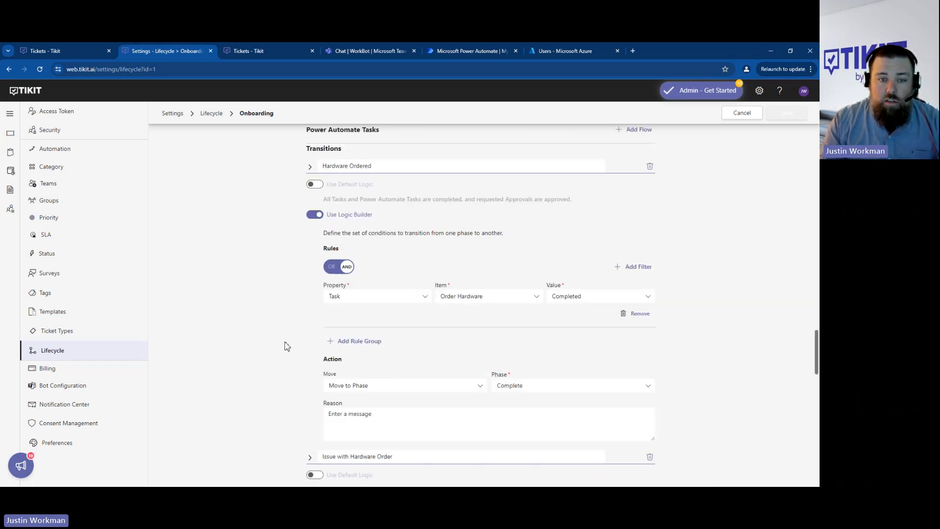
{"action": "scroll", "coordinate": [268, 339], "scroll_direction": "up", "scroll_amount": 8}
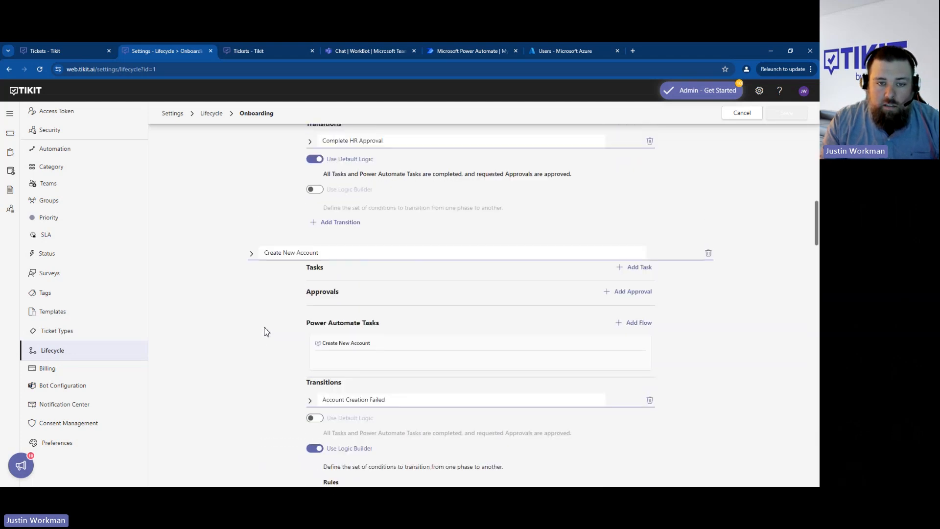
{"action": "scroll", "coordinate": [266, 328], "scroll_direction": "up", "scroll_amount": 5}
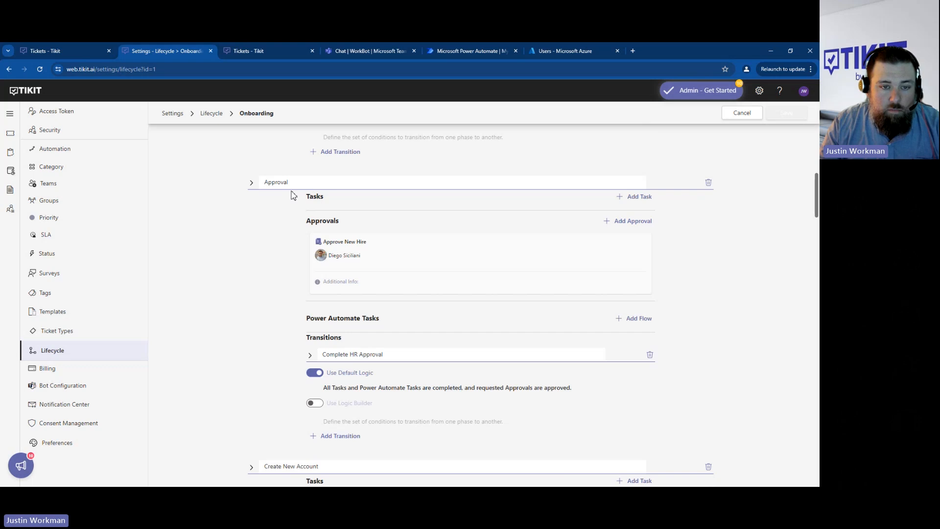
{"action": "scroll", "coordinate": [240, 263], "scroll_direction": "down", "scroll_amount": 1}
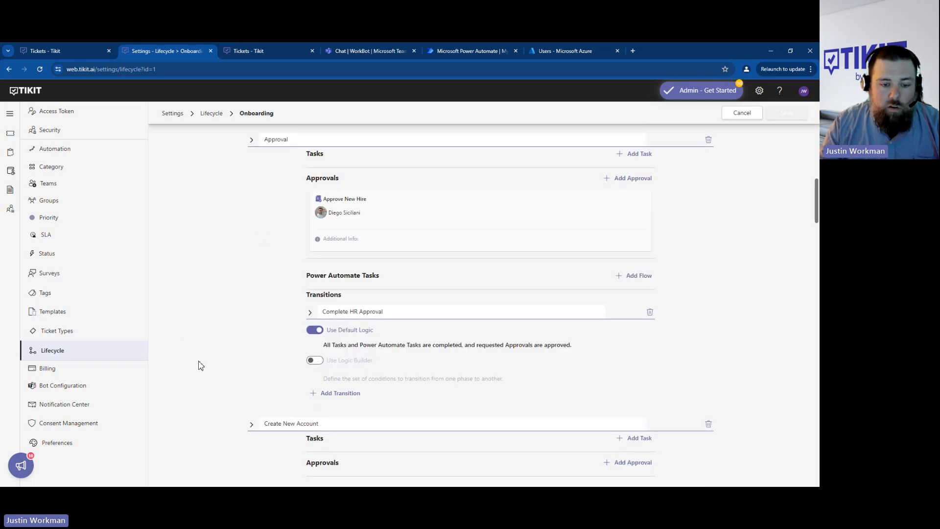
{"action": "scroll", "coordinate": [214, 315], "scroll_direction": "down", "scroll_amount": 3}
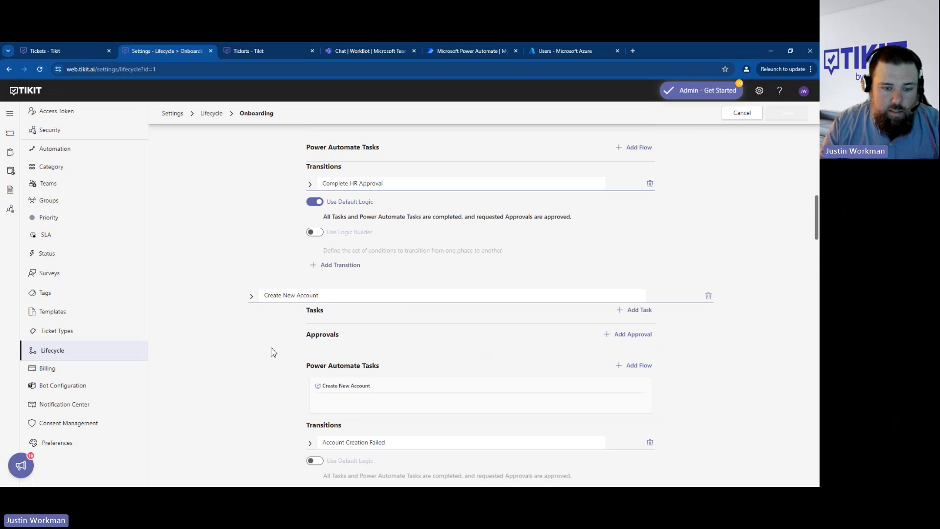
{"action": "scroll", "coordinate": [272, 352], "scroll_direction": "up", "scroll_amount": 2}
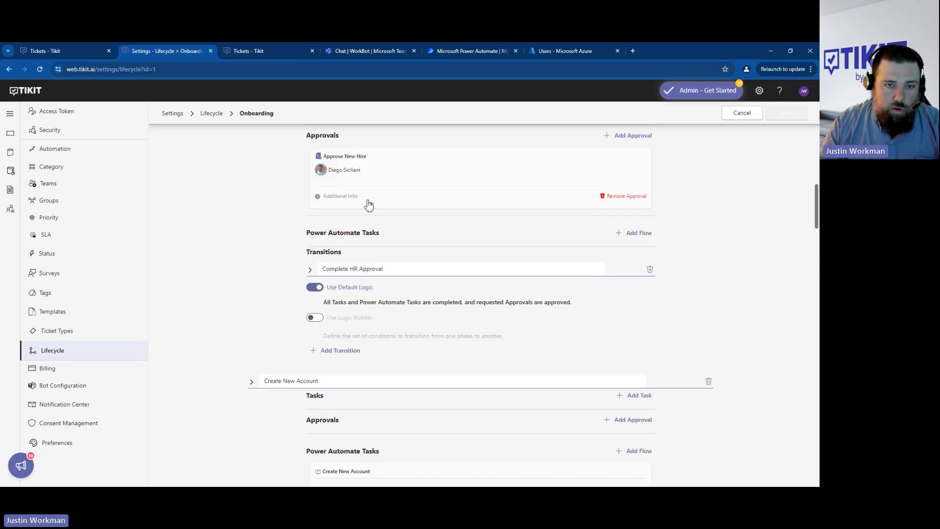
{"action": "scroll", "coordinate": [433, 255], "scroll_direction": "up", "scroll_amount": 1}
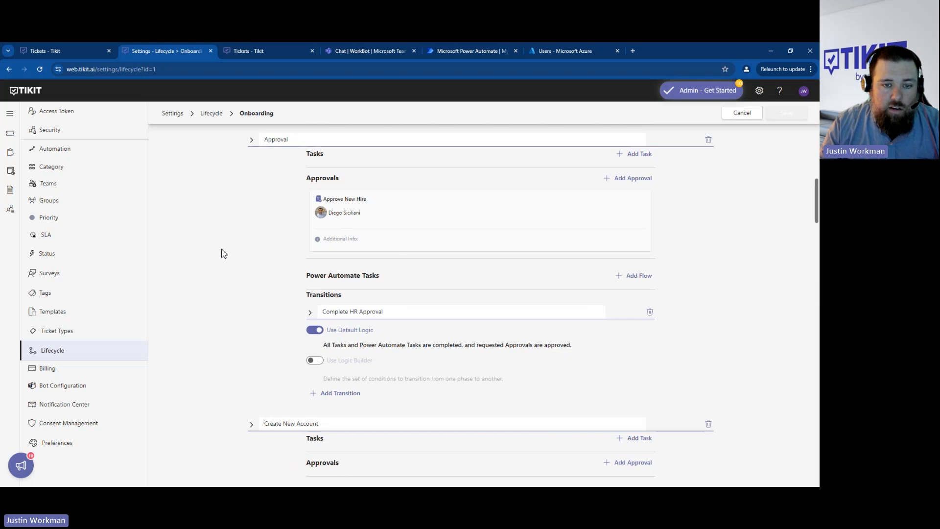
- Expand the Complete phase and its Ticket Complete transition to review the Power Automate task and transition logic
{"action": "scroll", "coordinate": [221, 253], "scroll_direction": "down", "scroll_amount": 9}
{"action": "scroll", "coordinate": [221, 253], "scroll_direction": "down", "scroll_amount": 20}
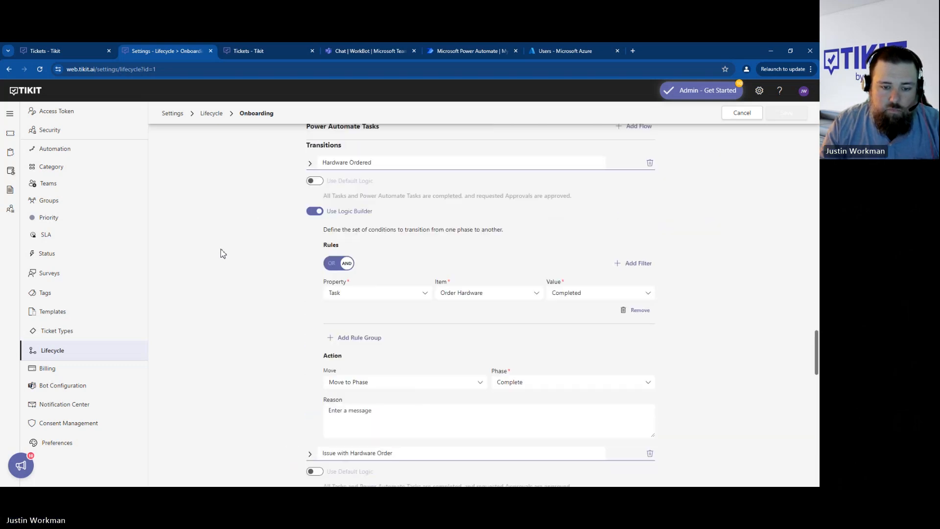
{"action": "scroll", "coordinate": [222, 253], "scroll_direction": "down", "scroll_amount": 7}
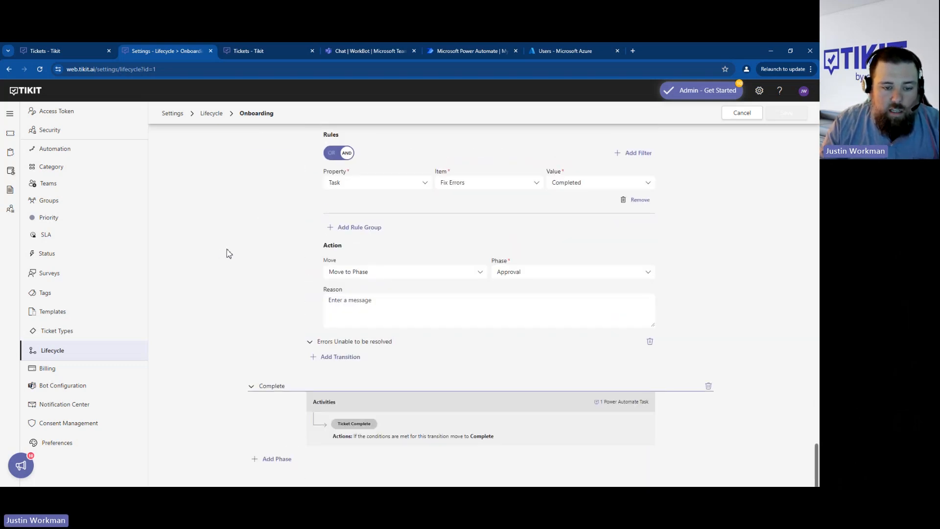
{"action": "left_click", "coordinate": [290, 387]}
{"action": "scroll", "coordinate": [223, 334], "scroll_direction": "down", "scroll_amount": 2}
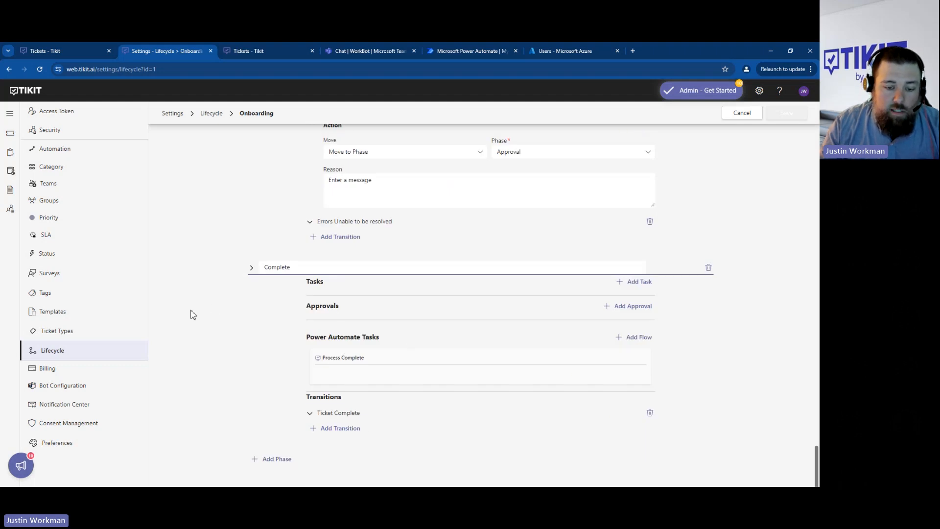
{"action": "left_click", "coordinate": [345, 413]}
{"action": "scroll", "coordinate": [304, 313], "scroll_direction": "down", "scroll_amount": 2}
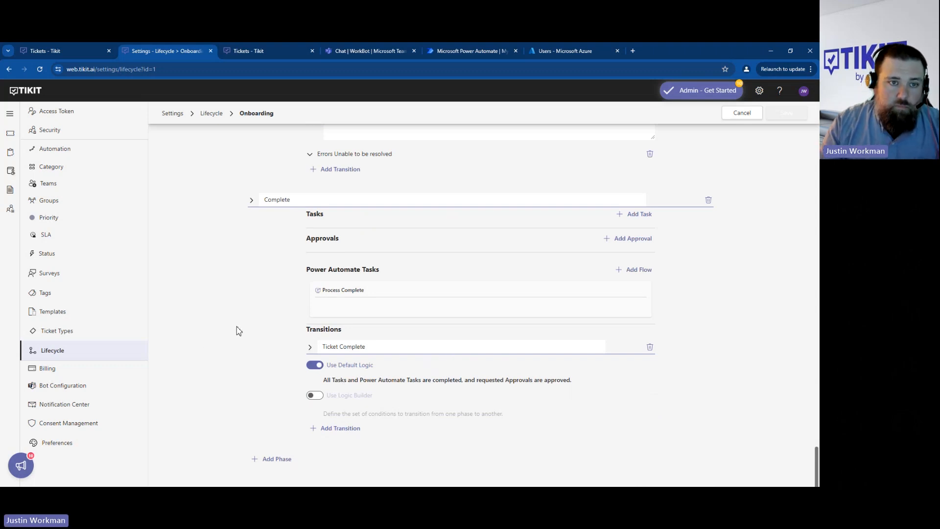
- Switch to the WorkBot chat in Microsoft Teams and open the New Hire request form
{"action": "scroll", "coordinate": [240, 331], "scroll_direction": "up", "scroll_amount": 15}
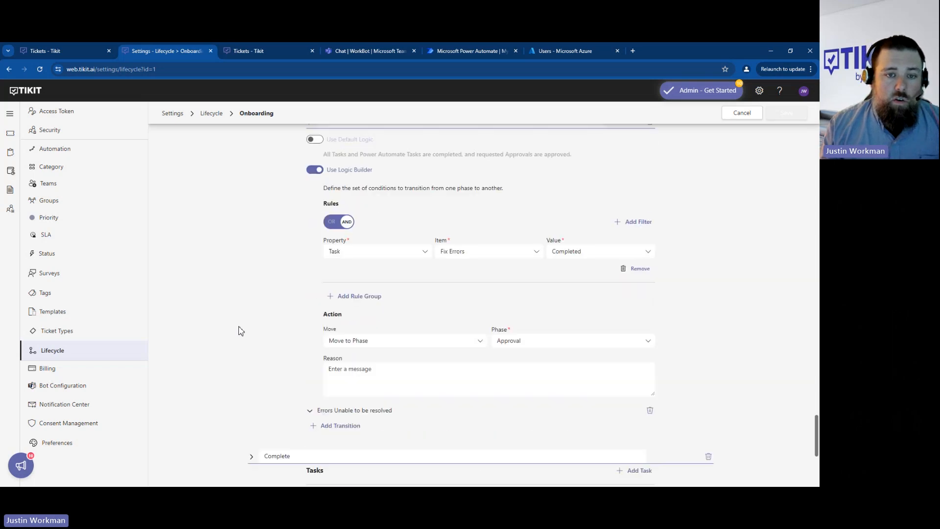
{"action": "scroll", "coordinate": [241, 331], "scroll_direction": "up", "scroll_amount": 15}
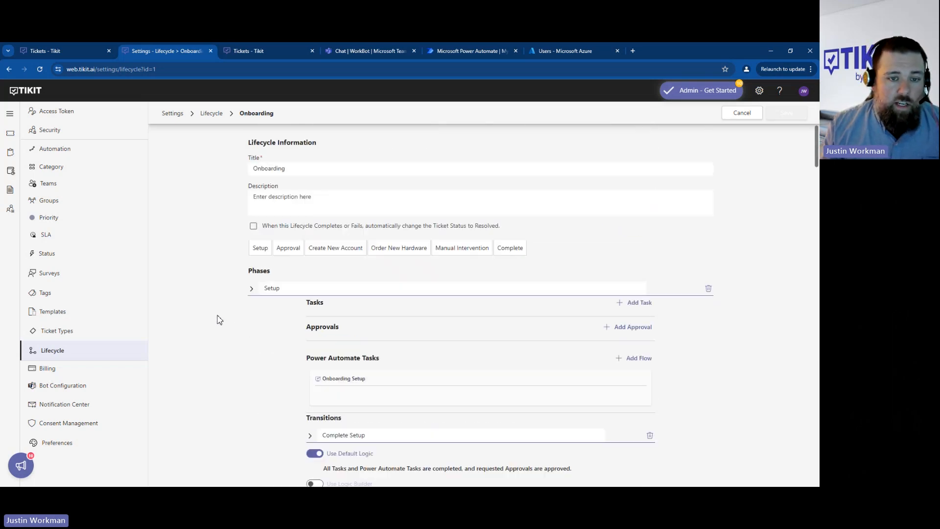
{"action": "left_click", "coordinate": [357, 50]}
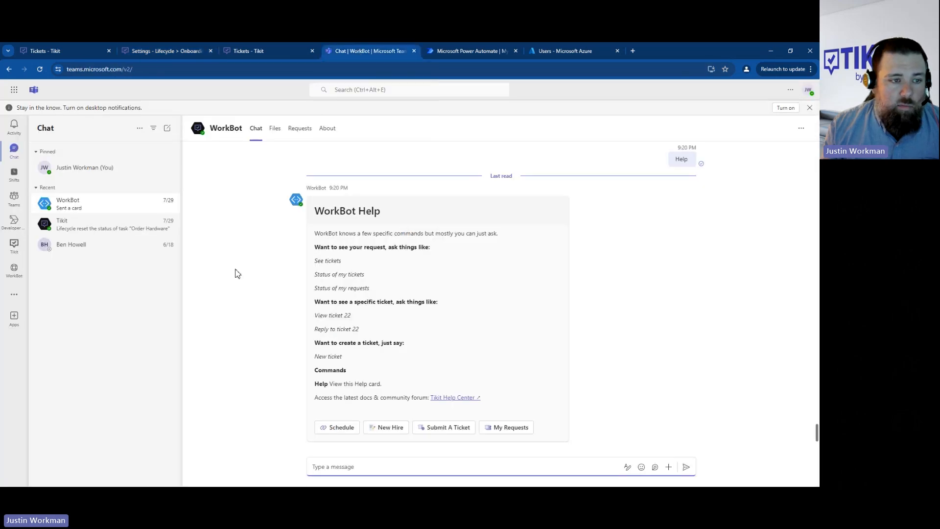
{"action": "left_click", "coordinate": [386, 427]}
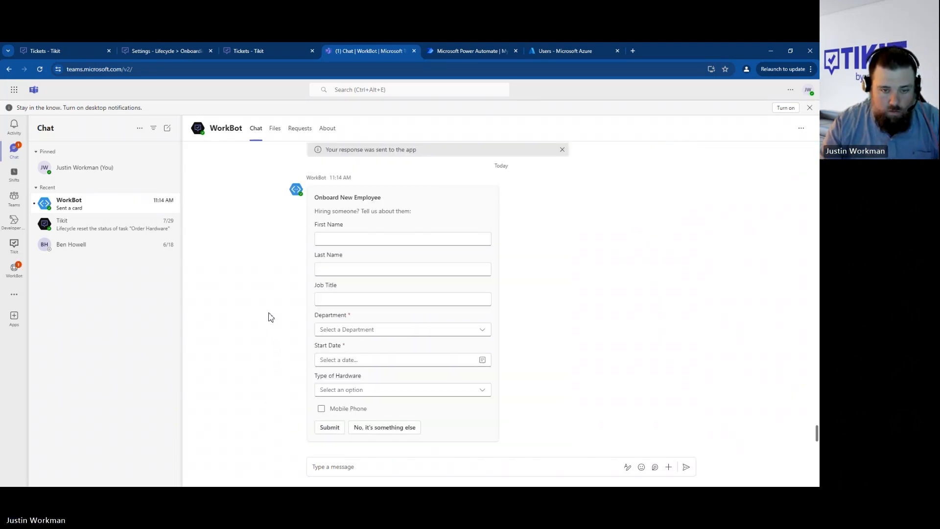
- Fill in the new employee's first and last name and set the job title to Traveler
{"action": "left_click", "coordinate": [357, 237]}
{"action": "type", "text": "Marty"}
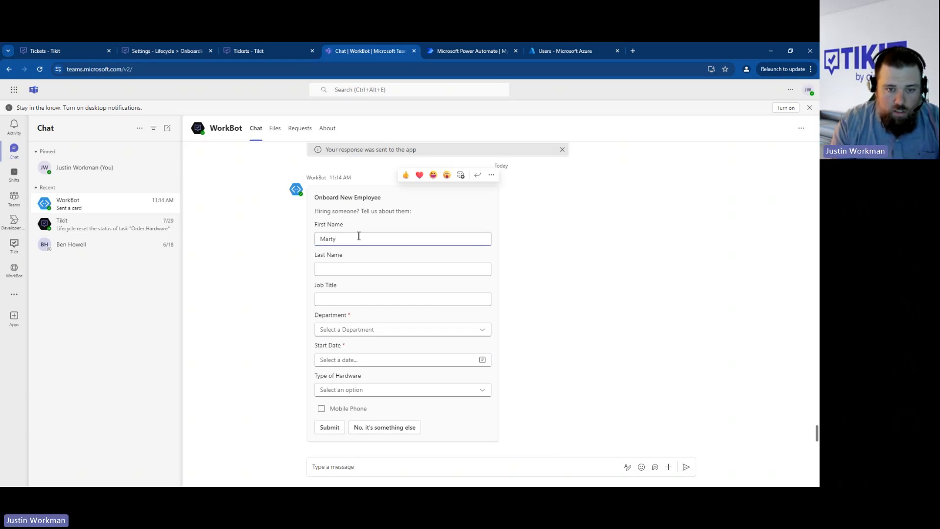
{"action": "key", "text": "Tab"}
{"action": "type", "text": "M"}
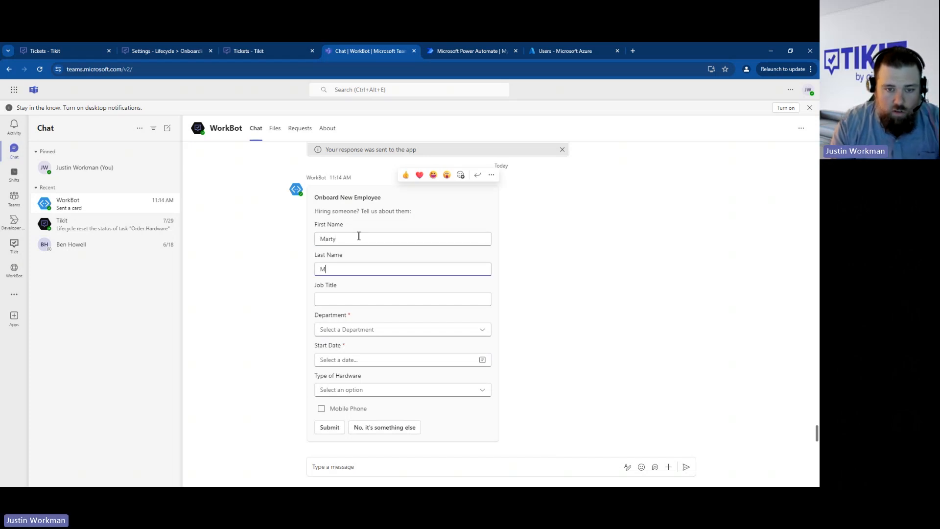
{"action": "type", "text": "cFly"}
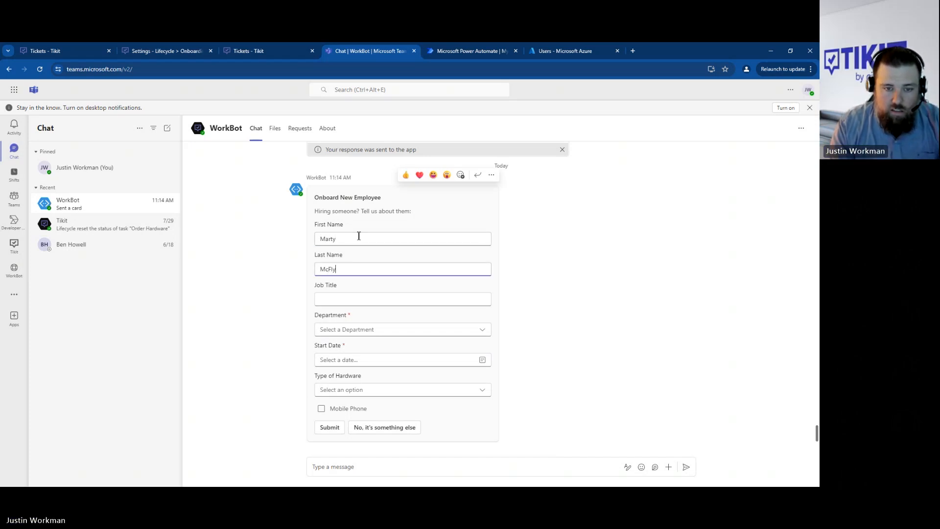
{"action": "left_click", "coordinate": [414, 300]}
{"action": "type", "text": "Traveler"}
- Set the new employee's department to Sales and the start date to August 5, 2024
{"action": "left_click", "coordinate": [476, 327]}
{"action": "left_click", "coordinate": [443, 362]}
{"action": "left_click", "coordinate": [422, 362]}
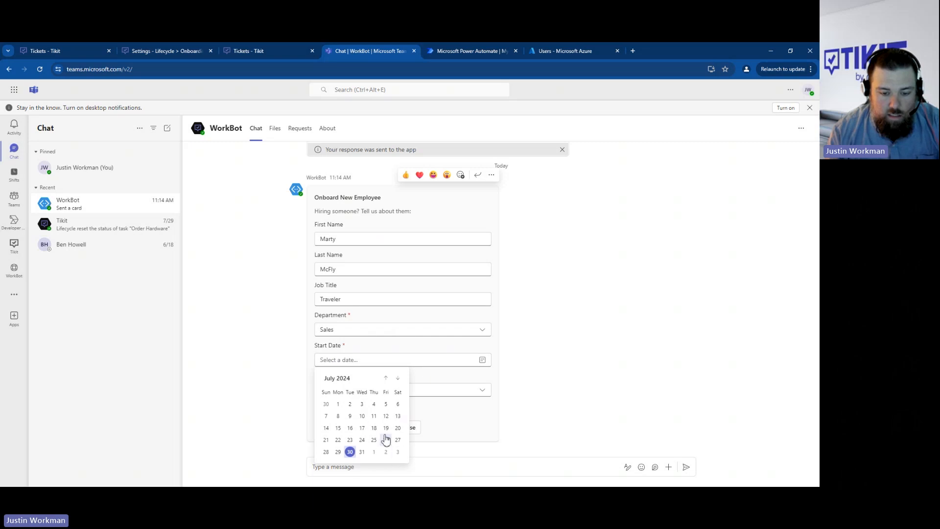
{"action": "left_click", "coordinate": [398, 378]}
{"action": "left_click", "coordinate": [338, 415]}
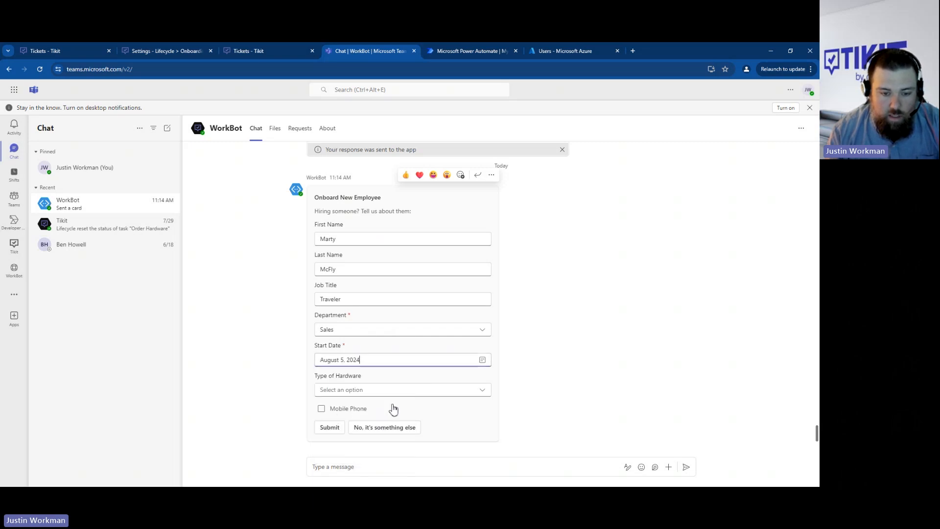
- Choose Desktop as the type of hardware and submit the Onboard New Employee form
{"action": "left_click", "coordinate": [395, 391]}
{"action": "left_click", "coordinate": [380, 424]}
{"action": "left_click", "coordinate": [330, 428]}
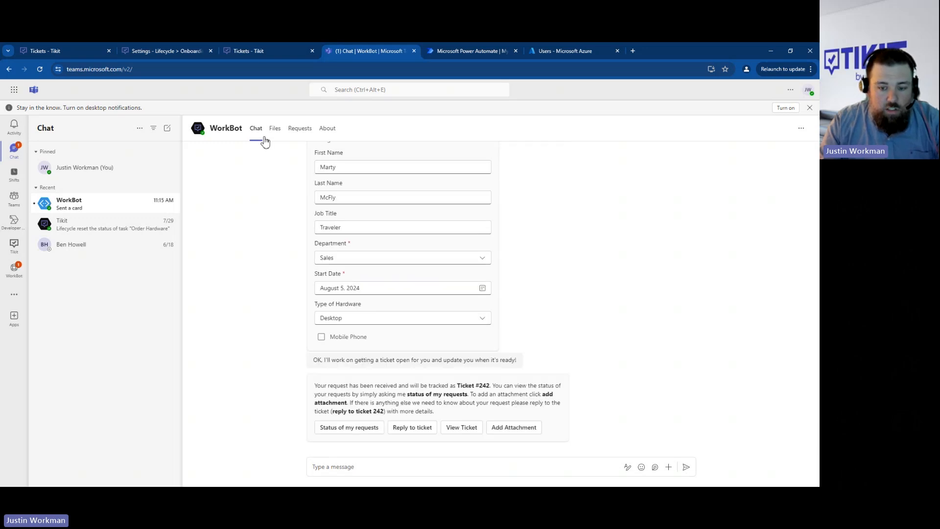
- Switch to the Tikit ticket list, refresh it and open the New Hire ticket
{"action": "left_click", "coordinate": [65, 51]}
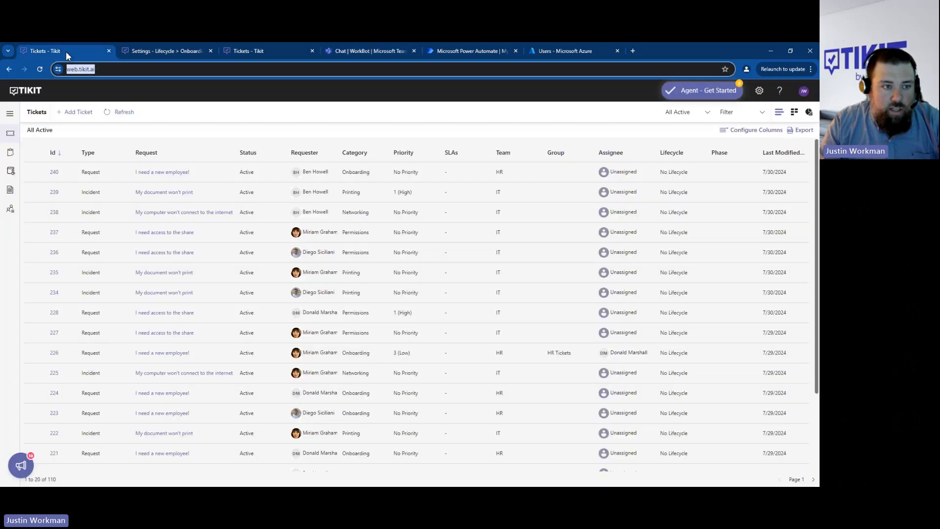
{"action": "left_click", "coordinate": [124, 113]}
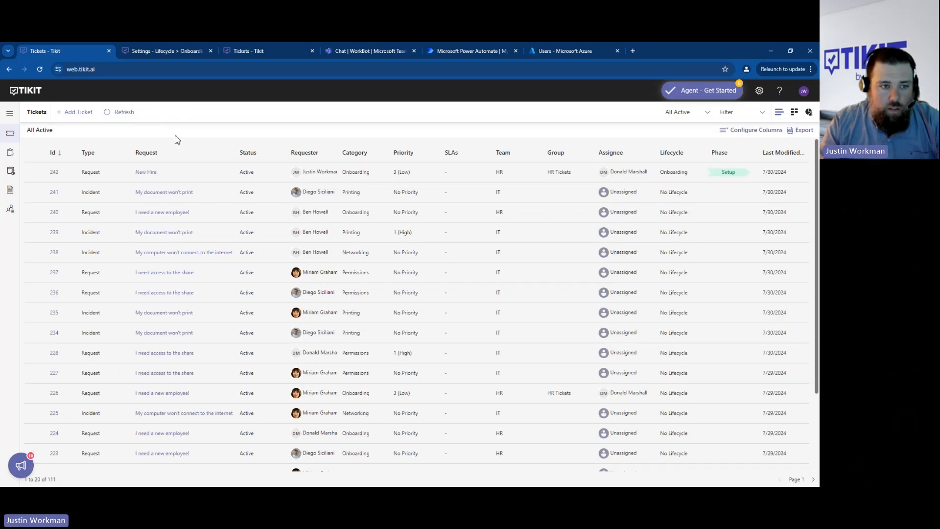
{"action": "left_click", "coordinate": [144, 175]}
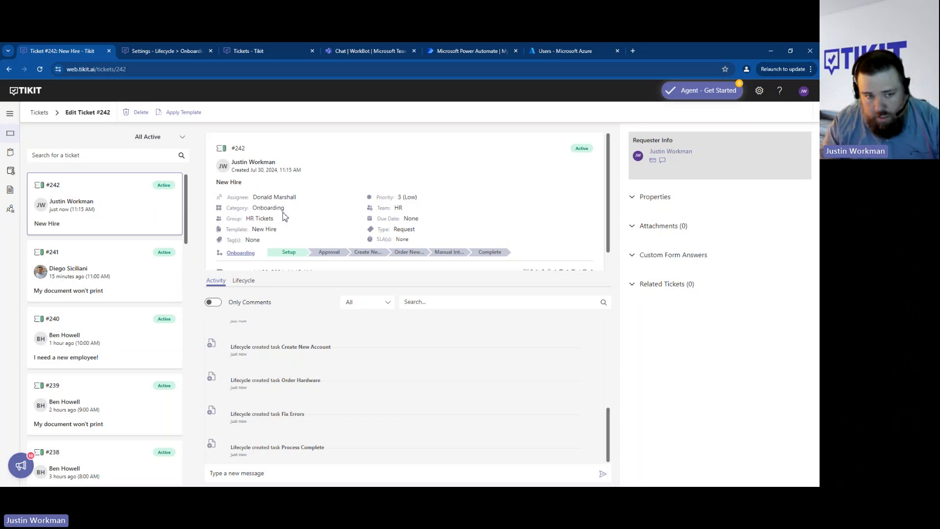
{"action": "left_click", "coordinate": [248, 182]}
- Reload the New Hire ticket, display its lifecycle phases and check the ticket title
{"action": "left_click", "coordinate": [229, 69]}
{"action": "key", "text": "Return"}
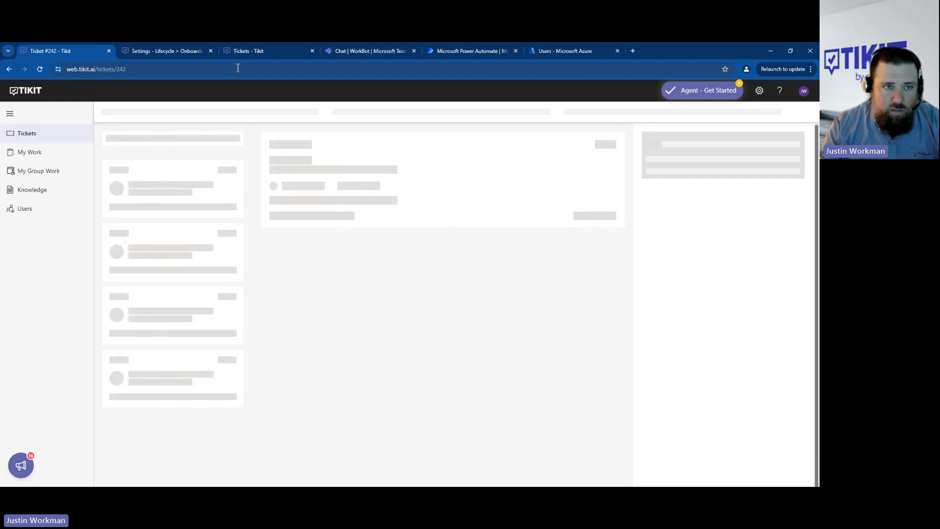
{"action": "left_click", "coordinate": [239, 69]}
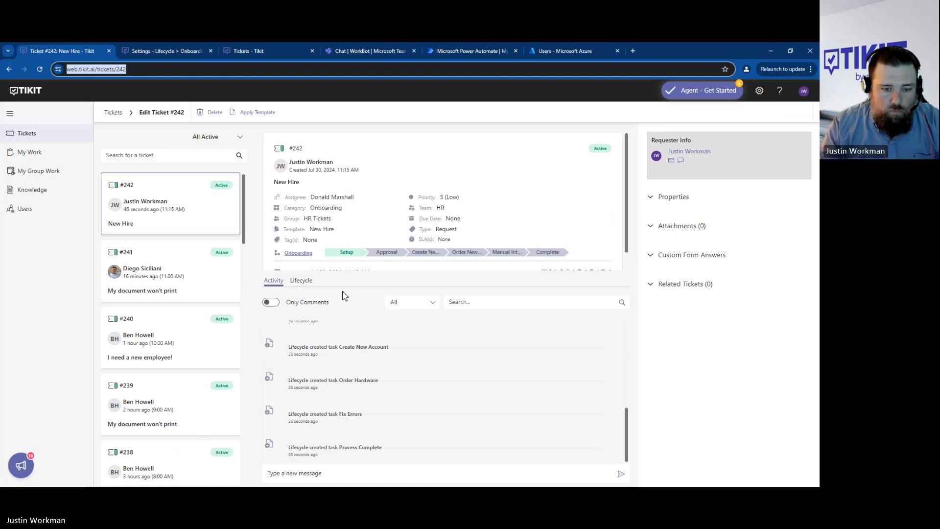
{"action": "left_click", "coordinate": [311, 287]}
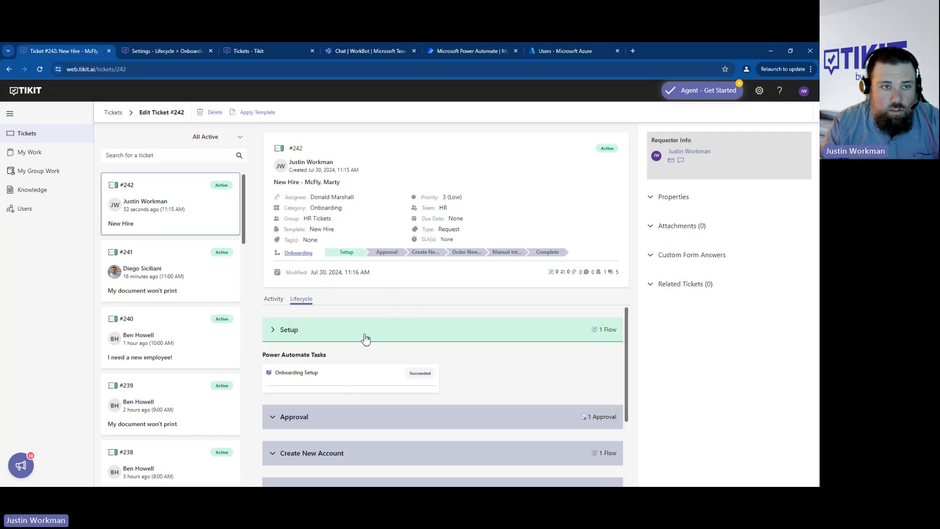
{"action": "left_click_drag", "start_coordinate": [274, 183], "coordinate": [366, 189]}
{"action": "left_click", "coordinate": [390, 188]}
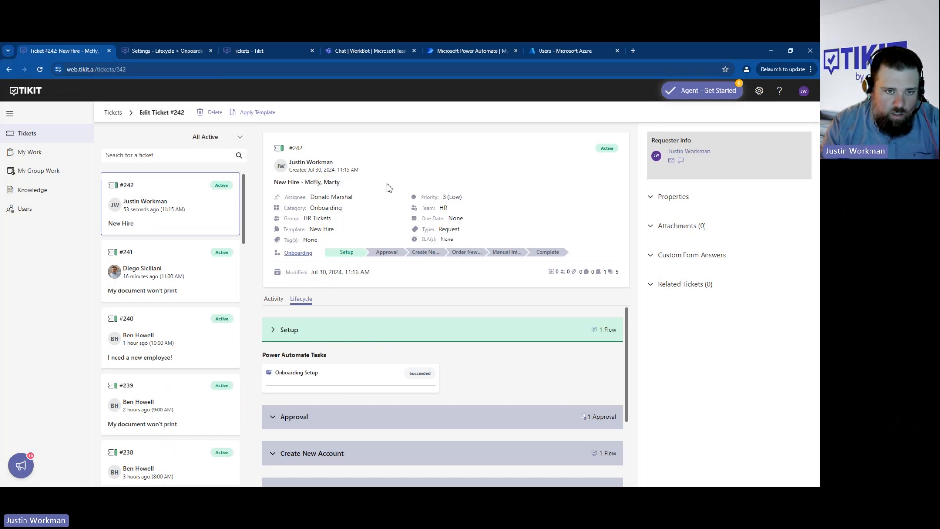
- Reload the ticket and review the new-hire details posted in its activity feed
{"action": "left_click", "coordinate": [226, 69]}
{"action": "key", "text": "Return"}
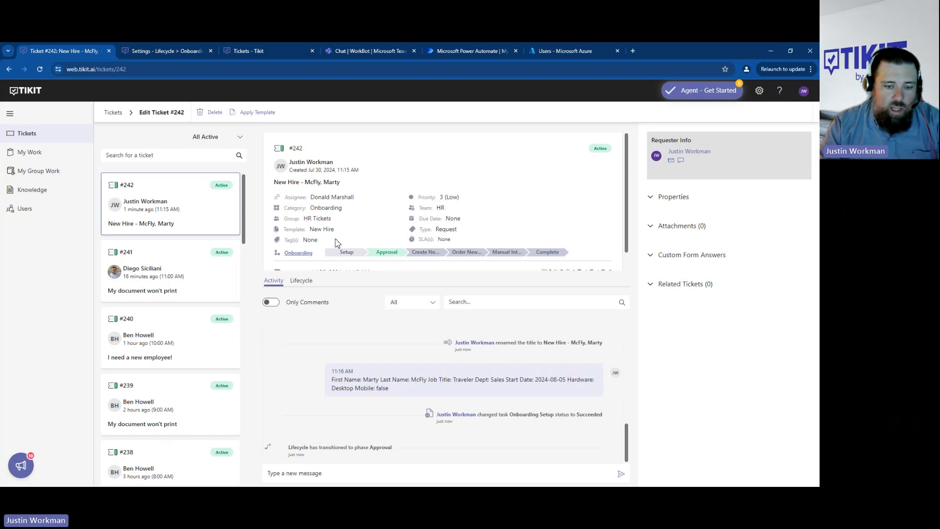
{"action": "left_click_drag", "start_coordinate": [389, 388], "coordinate": [331, 380]}
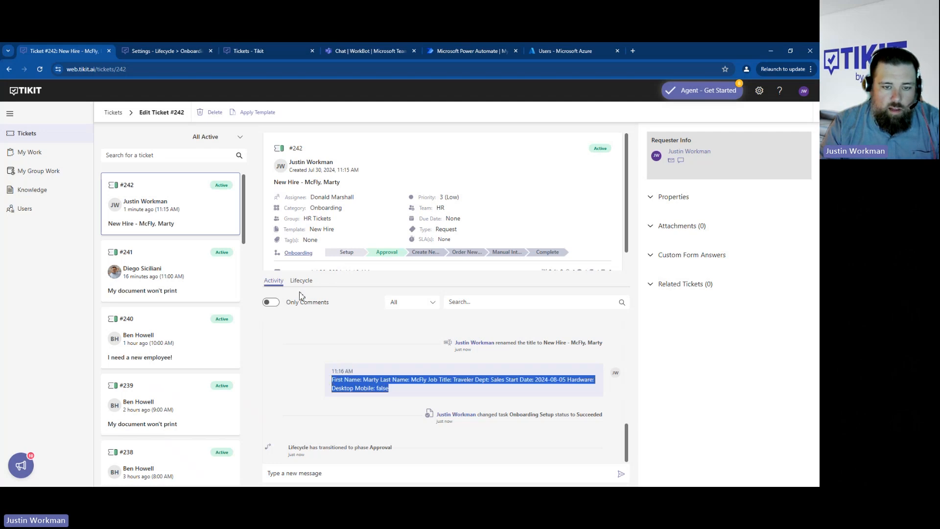
{"action": "left_click", "coordinate": [372, 361]}
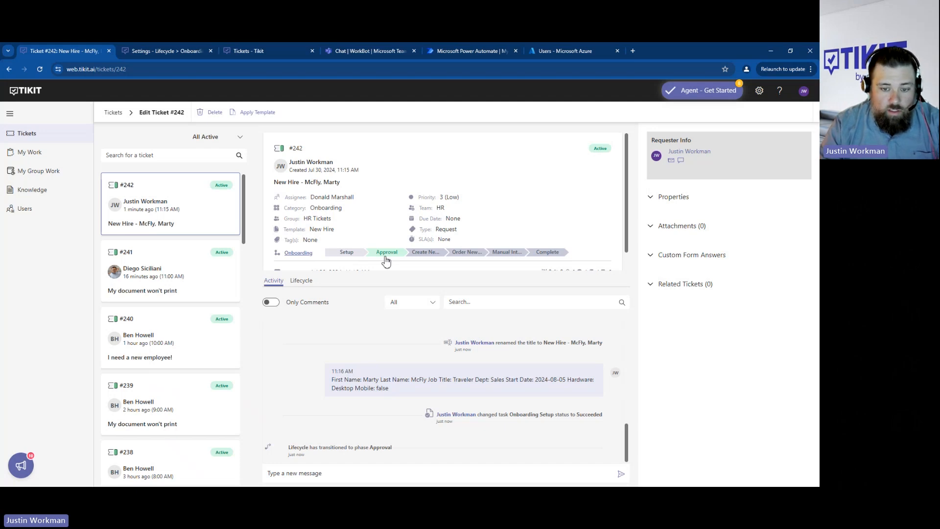
{"action": "left_click_drag", "start_coordinate": [398, 391], "coordinate": [337, 381]}
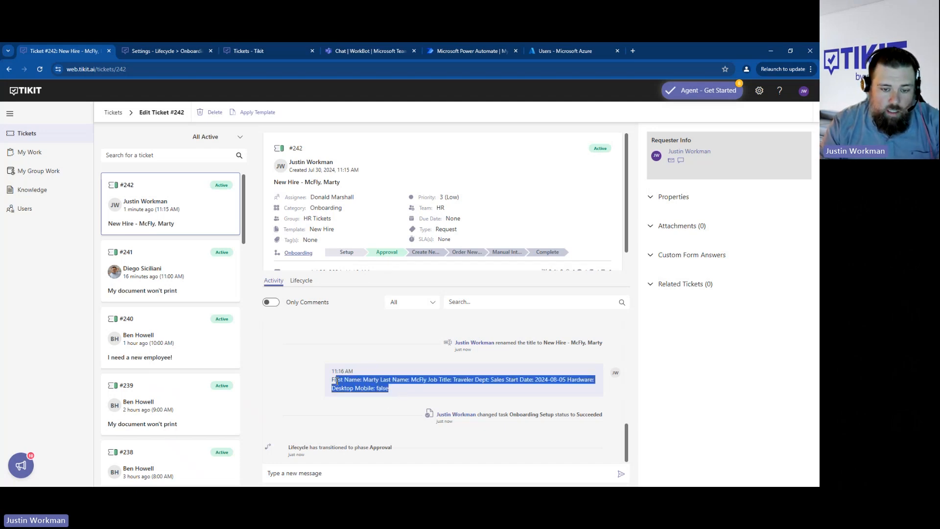
{"action": "left_click", "coordinate": [310, 381]}
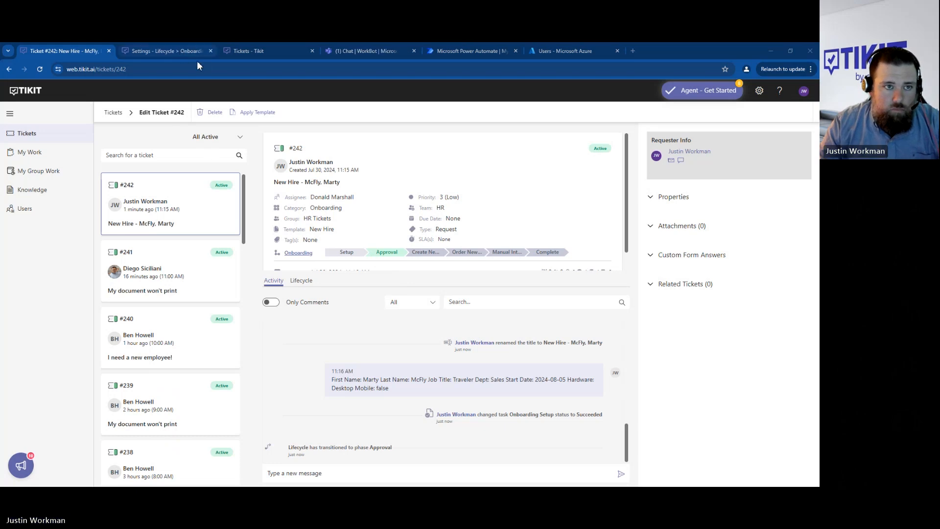
- Switch to the WorkBot chat in Microsoft Teams and check the approval request's status and approver
{"action": "left_click", "coordinate": [374, 51]}
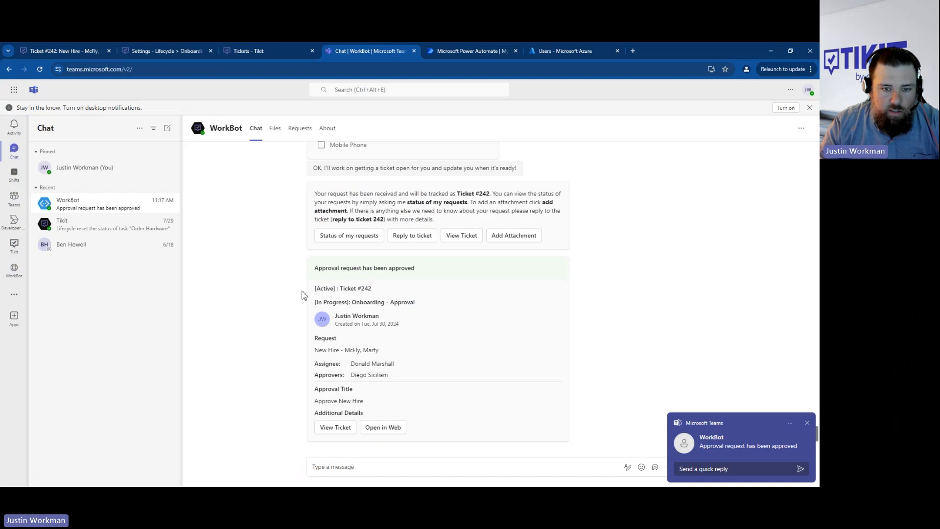
{"action": "left_click_drag", "start_coordinate": [327, 268], "coordinate": [415, 269]}
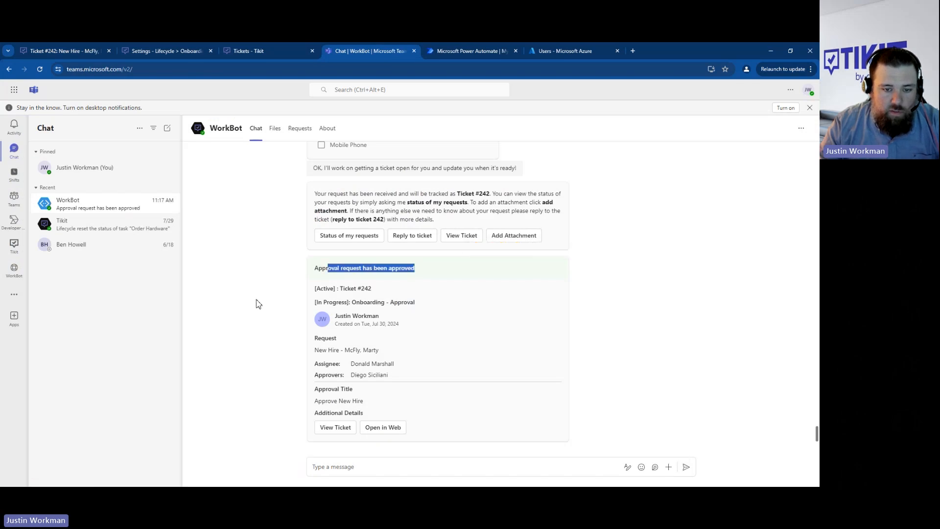
{"action": "left_click_drag", "start_coordinate": [389, 376], "coordinate": [358, 373]}
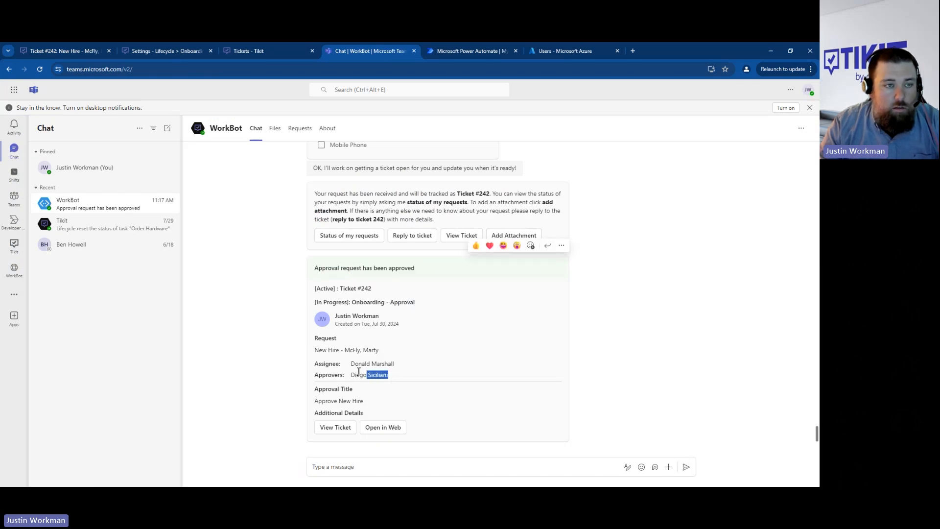
- Return to the New Hire ticket in Tikit, reload it and display its lifecycle phases
{"action": "left_click", "coordinate": [72, 51]}
{"action": "left_click", "coordinate": [228, 76]}
{"action": "key", "text": "Return"}
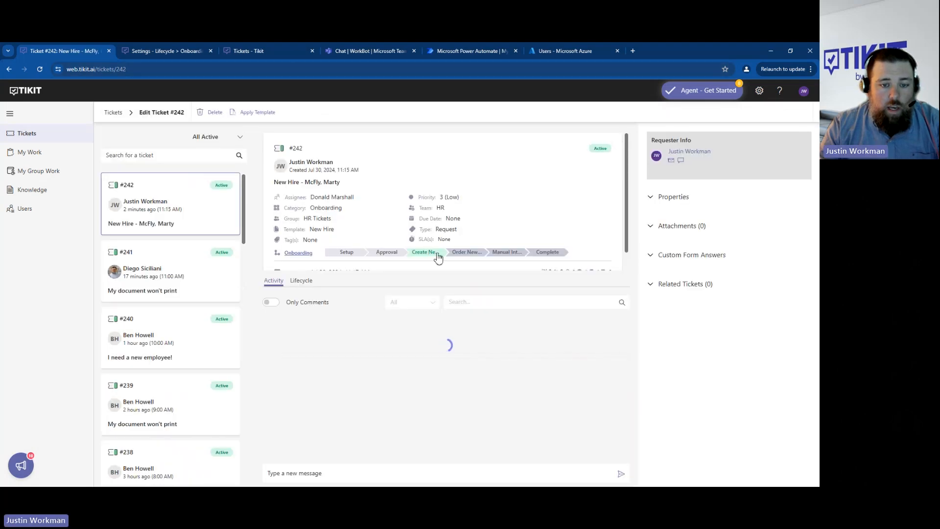
{"action": "left_click", "coordinate": [305, 283]}
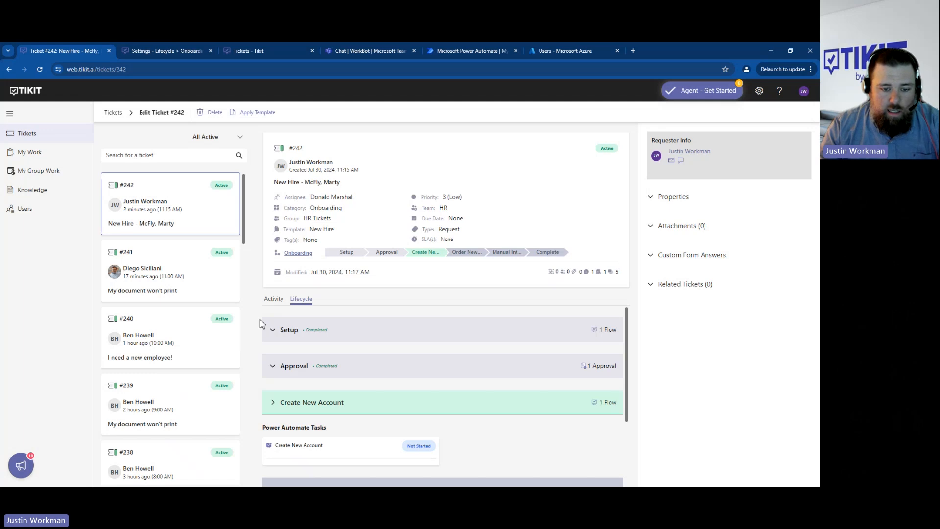
- Expand the Setup and Approval phases and review their tasks along with the Create New Account flow
{"action": "left_click", "coordinate": [361, 339]}
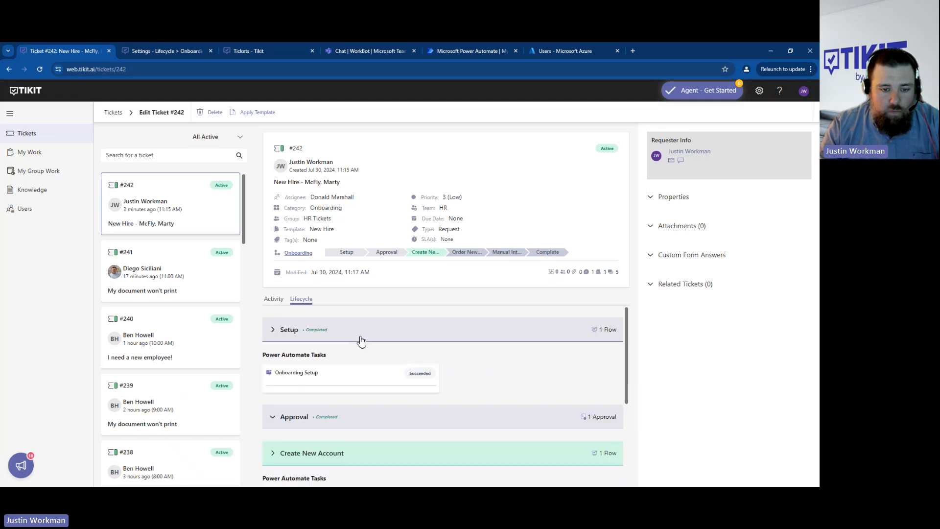
{"action": "left_click", "coordinate": [369, 421]}
{"action": "scroll", "coordinate": [369, 424], "scroll_direction": "down", "scroll_amount": 1}
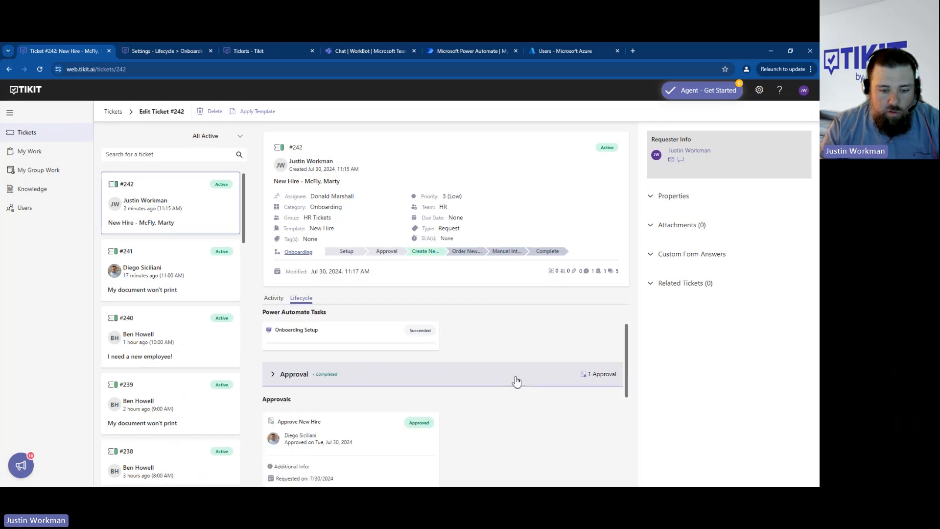
{"action": "scroll", "coordinate": [479, 433], "scroll_direction": "down", "scroll_amount": 4}
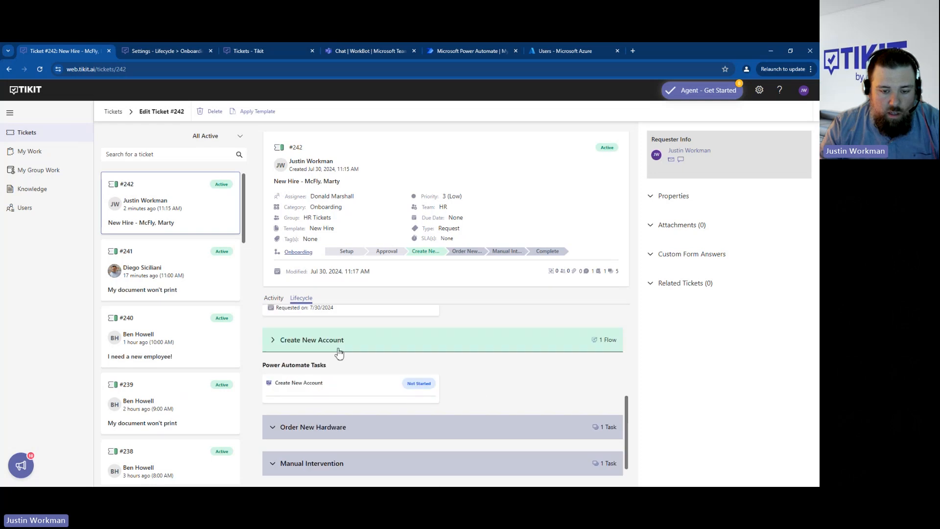
{"action": "left_click", "coordinate": [344, 345]}
{"action": "left_click", "coordinate": [409, 356]}
{"action": "scroll", "coordinate": [444, 365], "scroll_direction": "down", "scroll_amount": 1}
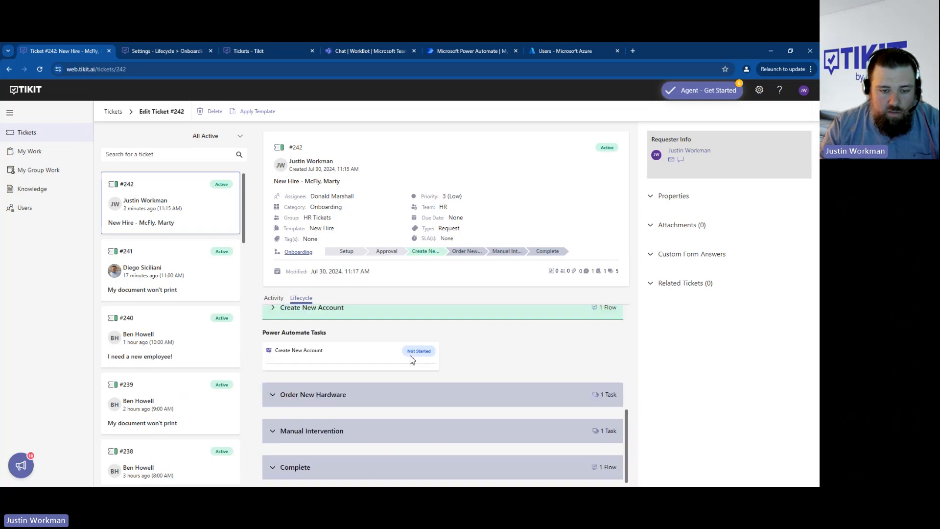
{"action": "scroll", "coordinate": [445, 349], "scroll_direction": "up", "scroll_amount": 1}
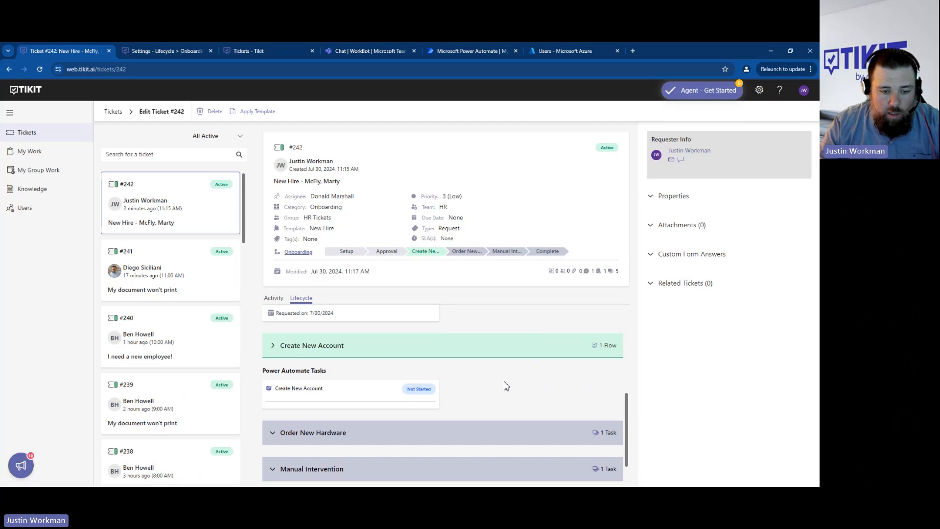
{"action": "scroll", "coordinate": [507, 387], "scroll_direction": "up", "scroll_amount": 3}
{"action": "scroll", "coordinate": [520, 399], "scroll_direction": "up", "scroll_amount": 1}
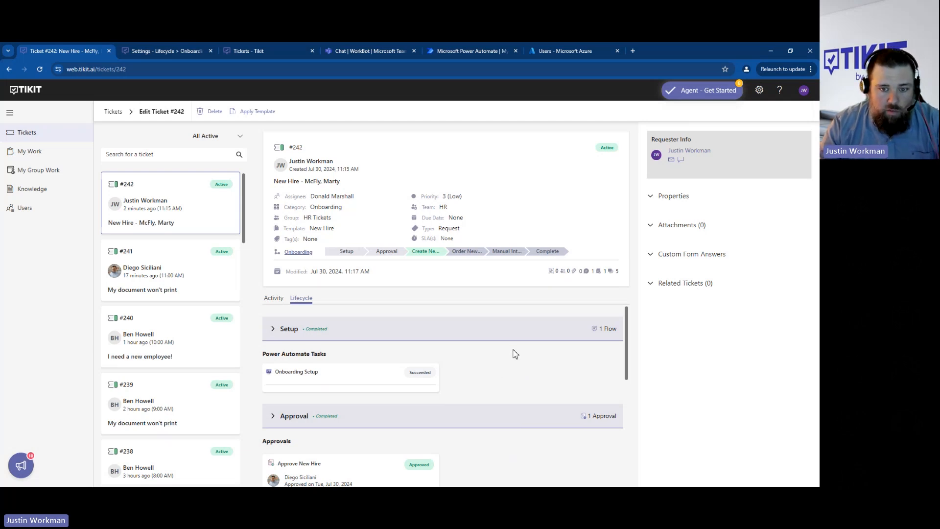
{"action": "scroll", "coordinate": [512, 355], "scroll_direction": "down", "scroll_amount": 5}
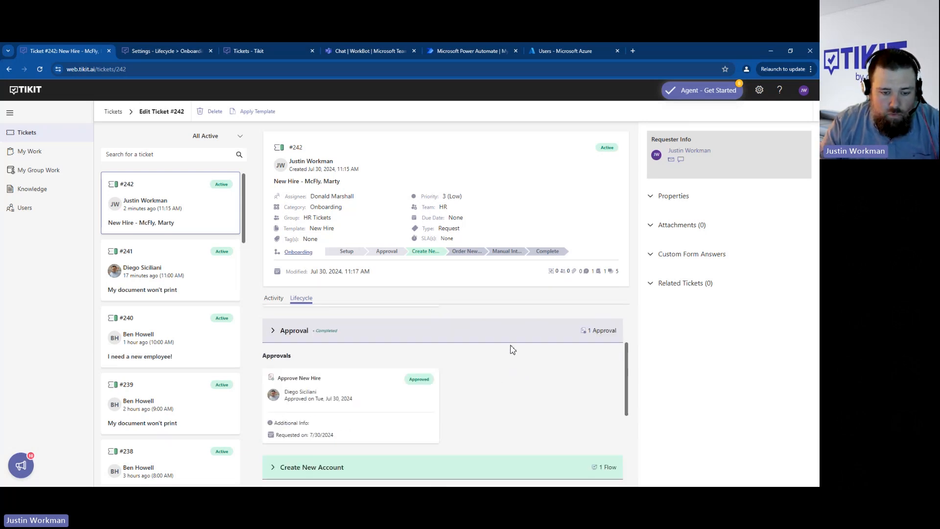
- Reload the ticket and check the Create New Account task's status in the lifecycle
{"action": "left_click", "coordinate": [157, 73]}
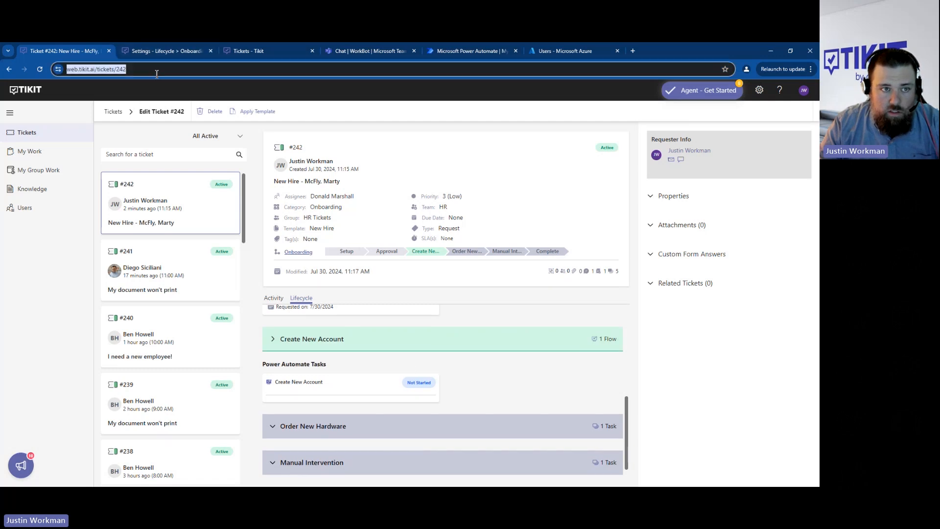
{"action": "key", "text": "Return"}
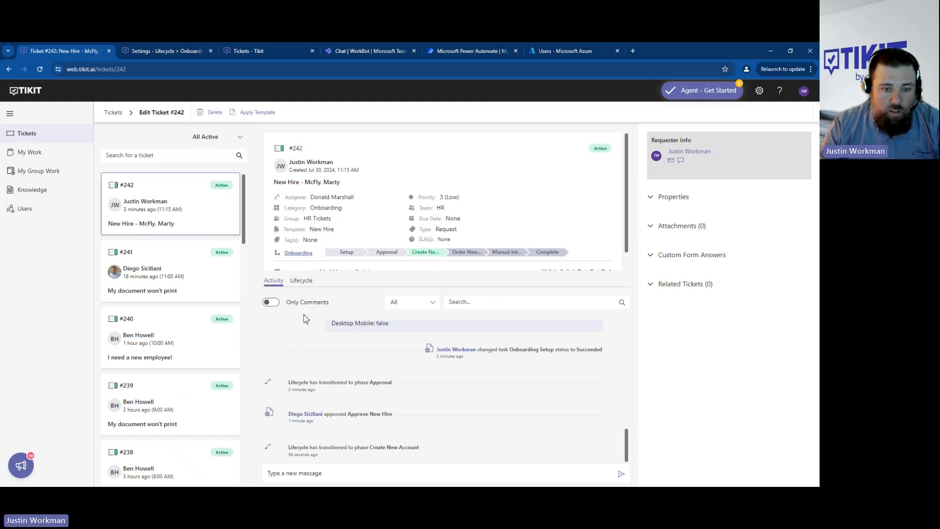
{"action": "left_click", "coordinate": [301, 280]}
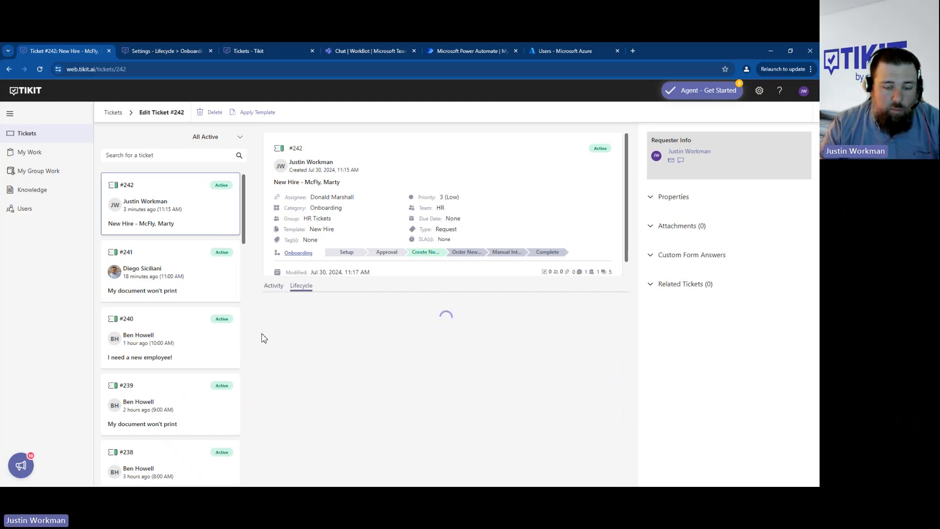
{"action": "scroll", "coordinate": [504, 395], "scroll_direction": "down", "scroll_amount": 2}
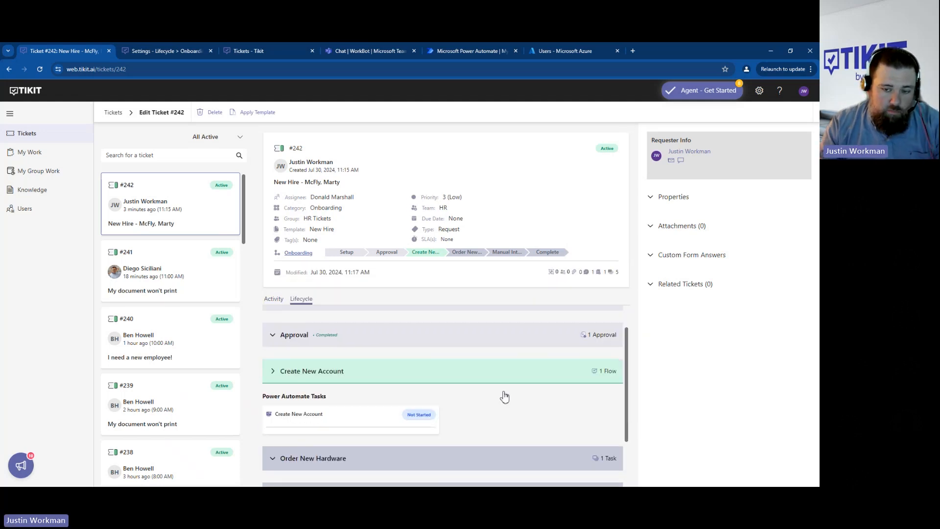
{"action": "scroll", "coordinate": [370, 377], "scroll_direction": "up", "scroll_amount": 1}
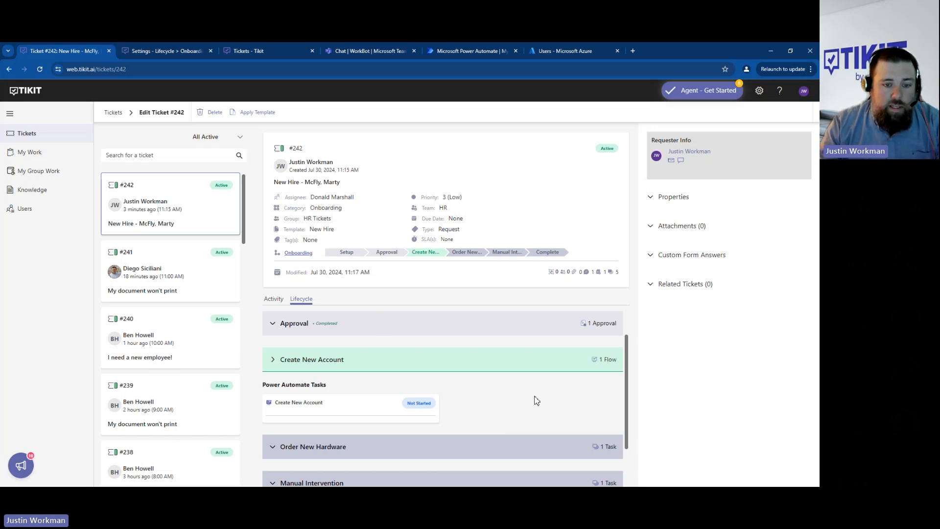
{"action": "scroll", "coordinate": [536, 401], "scroll_direction": "down", "scroll_amount": 1}
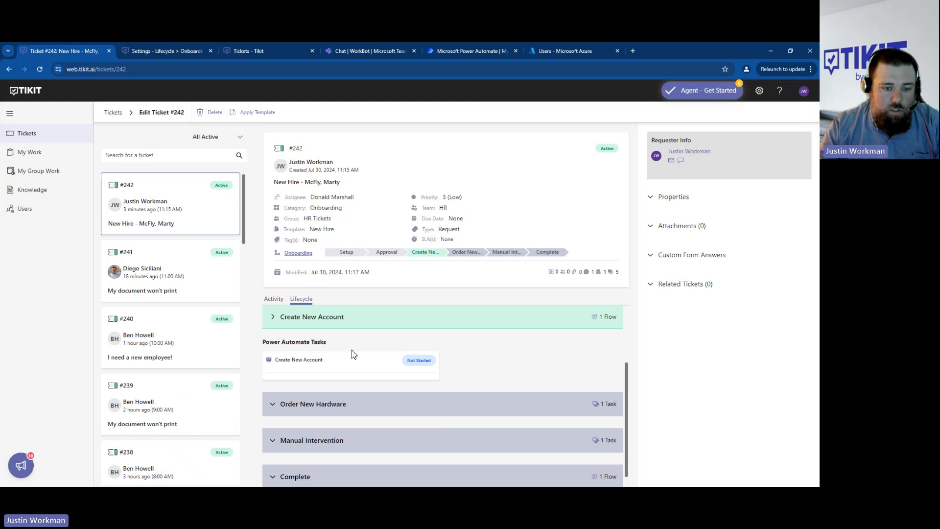
- Refresh the ticket again, review its latest activity and recheck the Create New Account task
{"action": "left_click", "coordinate": [226, 72]}
{"action": "key", "text": "Return"}
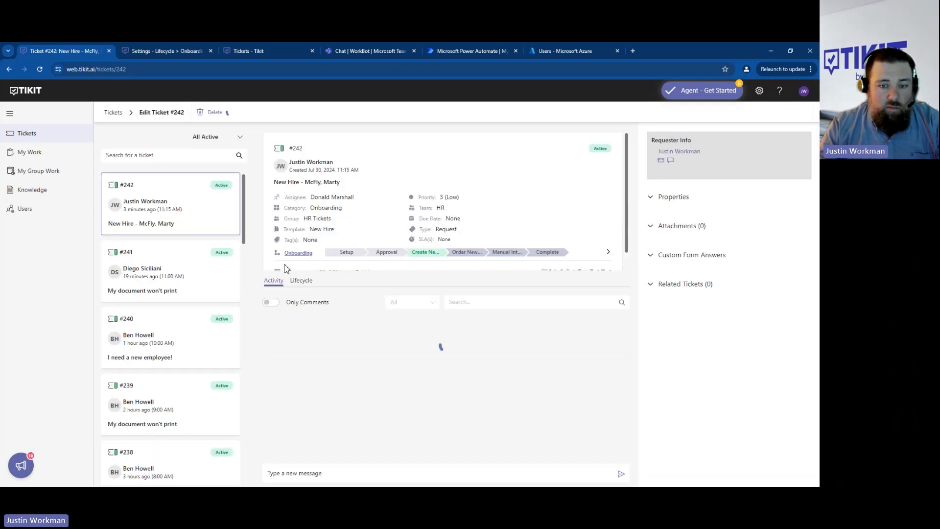
{"action": "scroll", "coordinate": [265, 265], "scroll_direction": "down", "scroll_amount": 1}
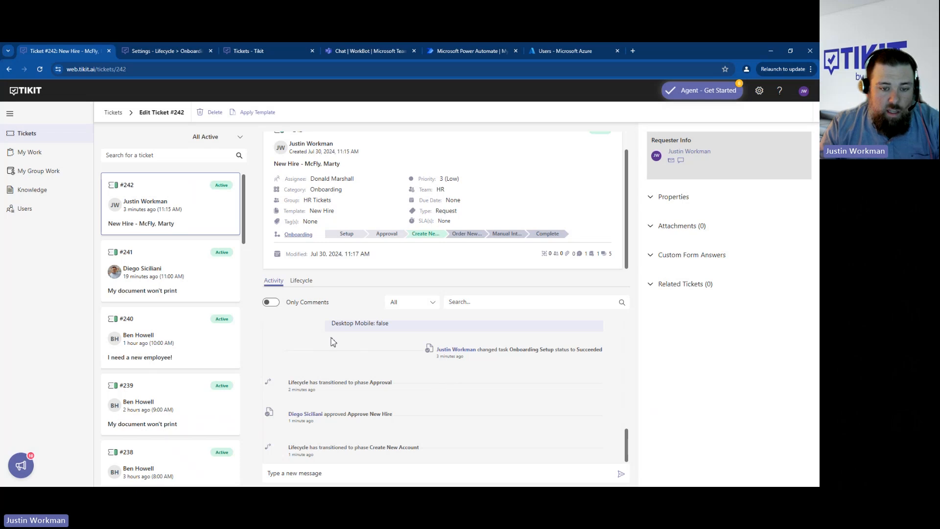
{"action": "left_click", "coordinate": [302, 280]}
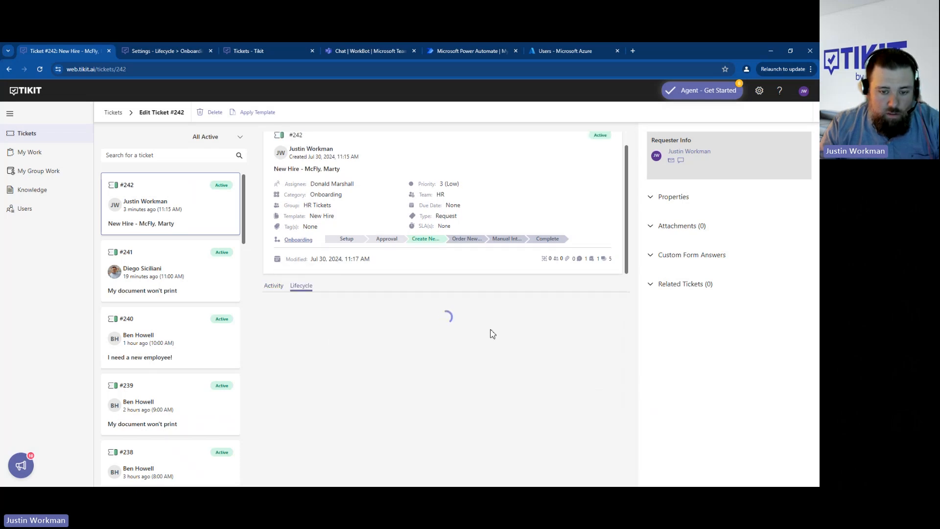
{"action": "scroll", "coordinate": [525, 407], "scroll_direction": "down", "scroll_amount": 2}
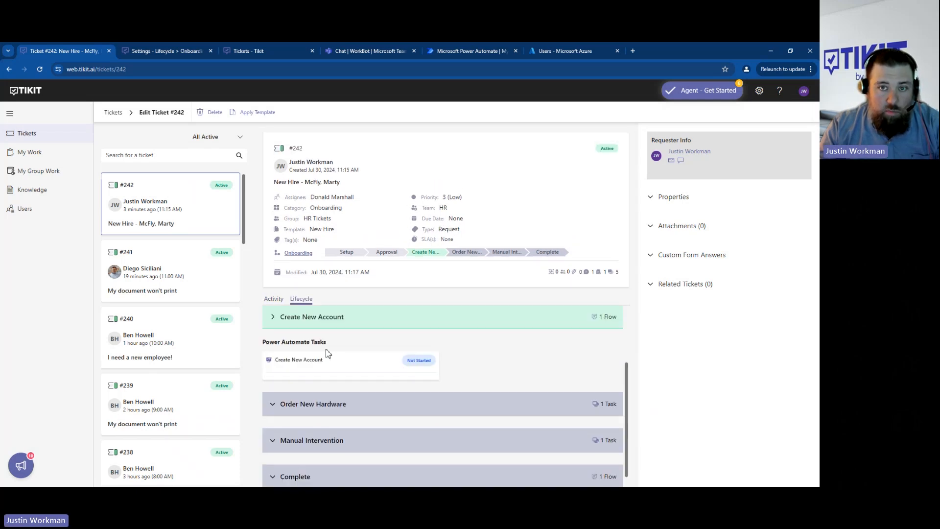
- Switch to Power Automate and open the latest run of the Onboarding - Create New Account flow, comparing it with the ticket's task status
{"action": "left_click", "coordinate": [459, 52]}
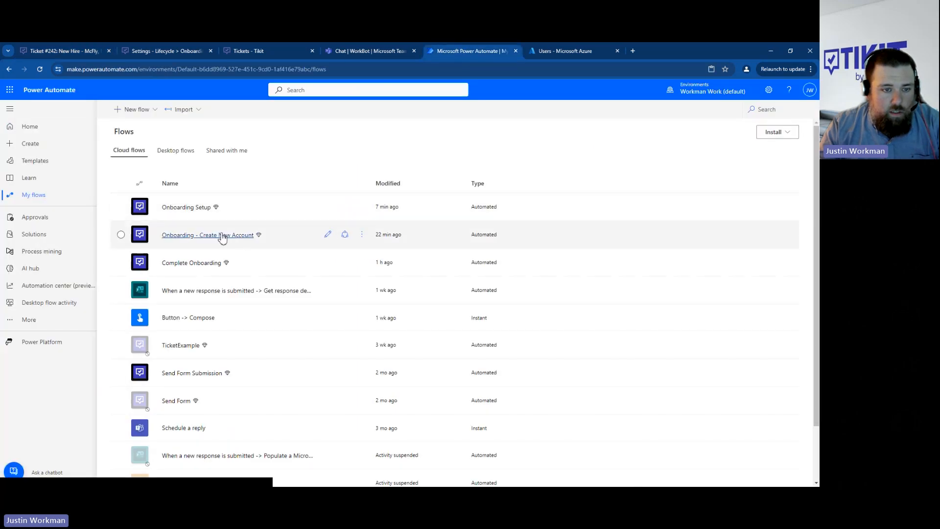
{"action": "left_click", "coordinate": [223, 237]}
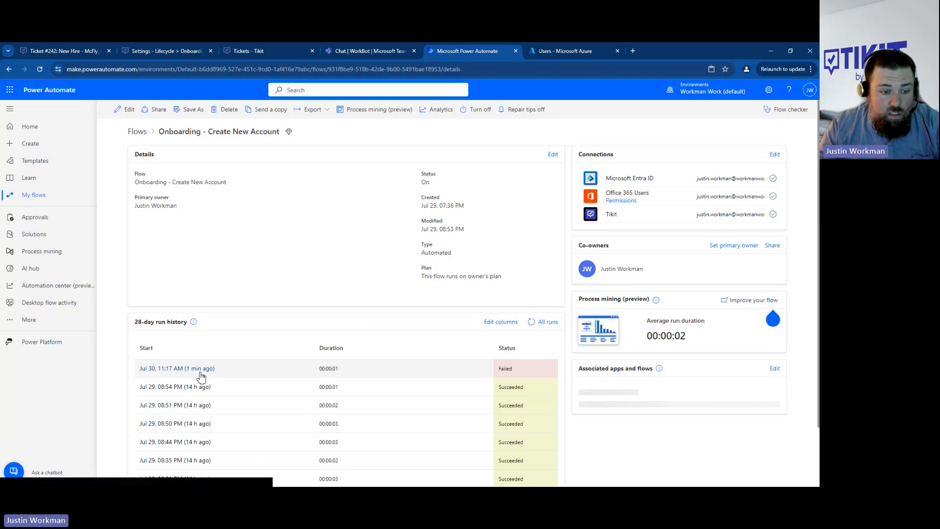
{"action": "left_click", "coordinate": [51, 54]}
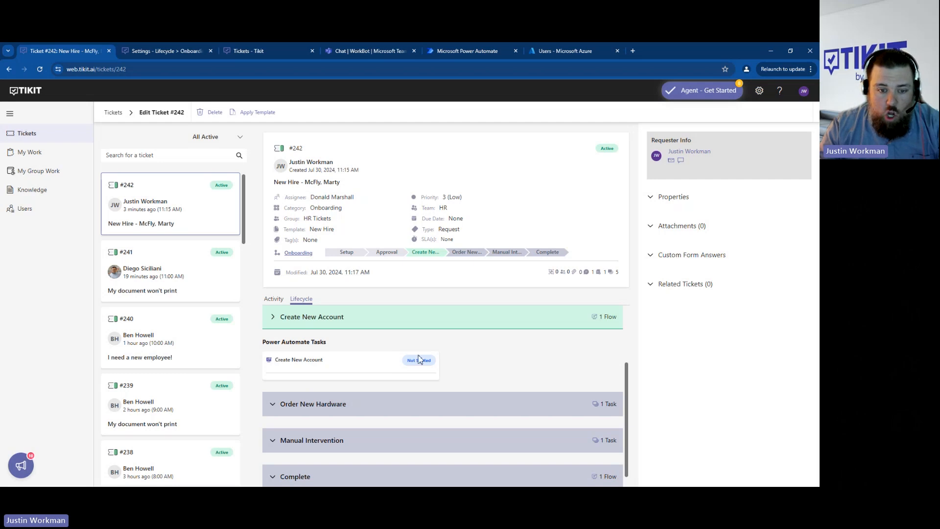
{"action": "left_click_drag", "start_coordinate": [411, 360], "coordinate": [447, 367]}
{"action": "left_click", "coordinate": [508, 371]}
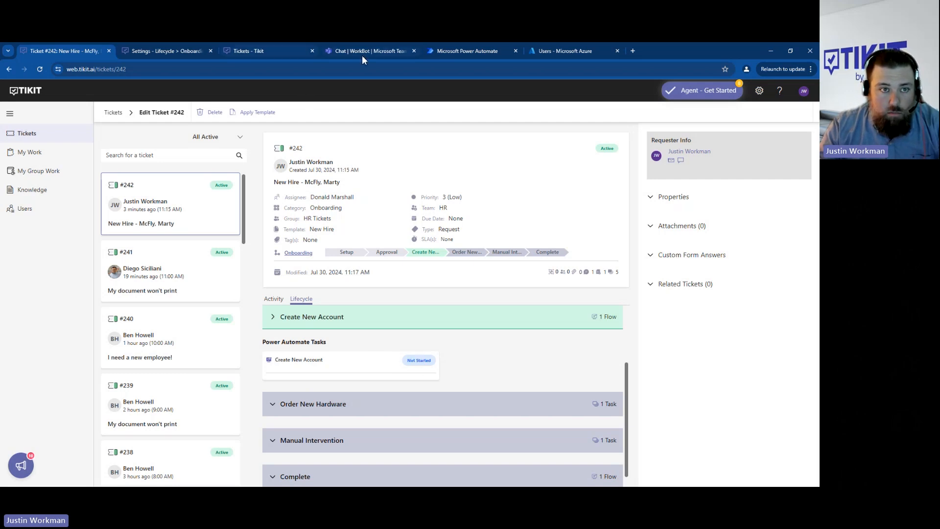
{"action": "left_click", "coordinate": [445, 50]}
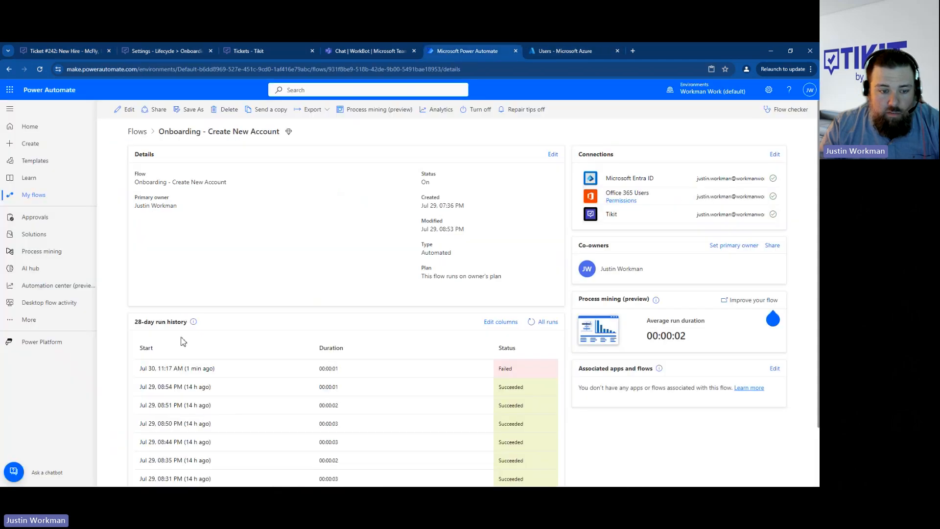
{"action": "left_click", "coordinate": [187, 370]}
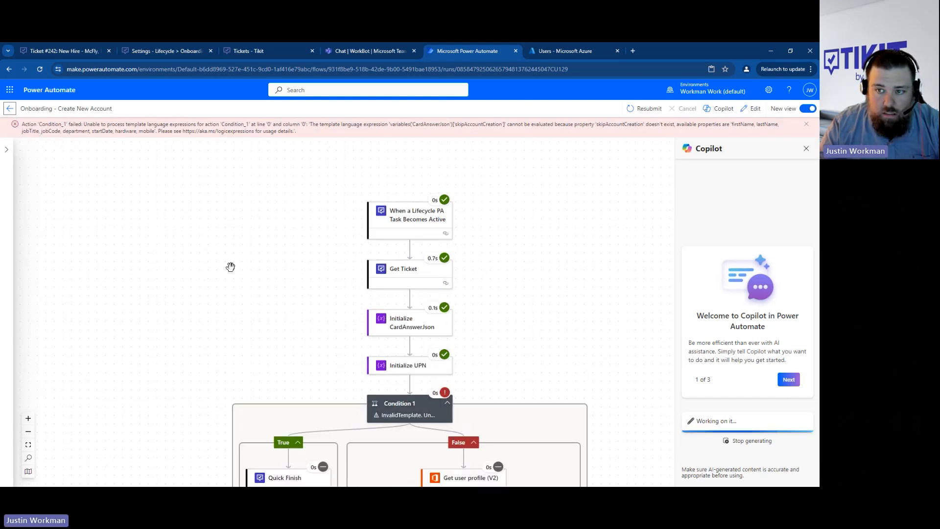
- In the Tikit New Hire ticket's custom form answers, enable Skip Account Creation and update the answers
{"action": "left_click", "coordinate": [74, 47]}
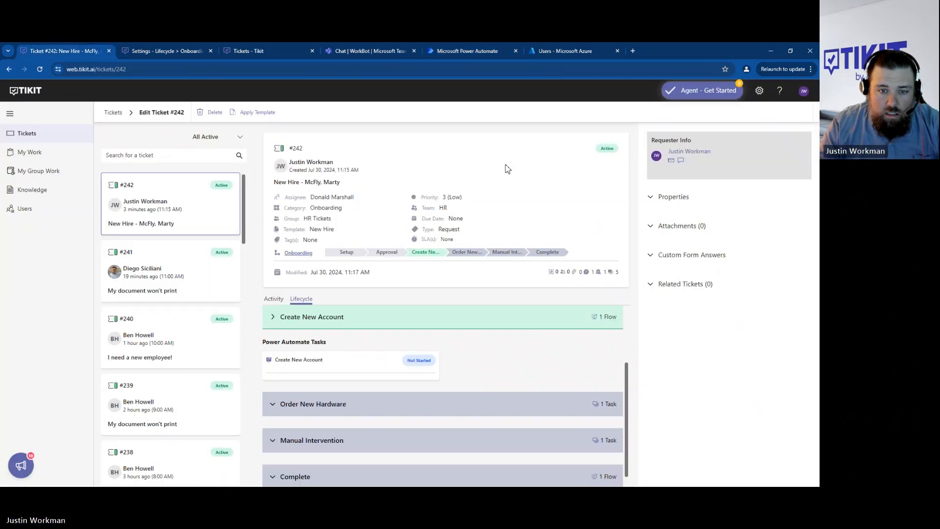
{"action": "left_click", "coordinate": [348, 253]}
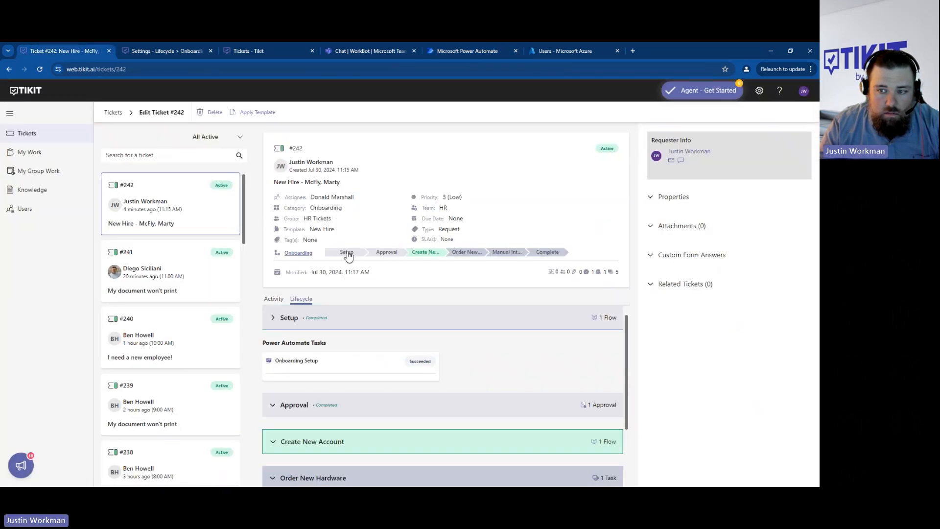
{"action": "left_click", "coordinate": [692, 256]}
{"action": "scroll", "coordinate": [715, 274], "scroll_direction": "down", "scroll_amount": 2}
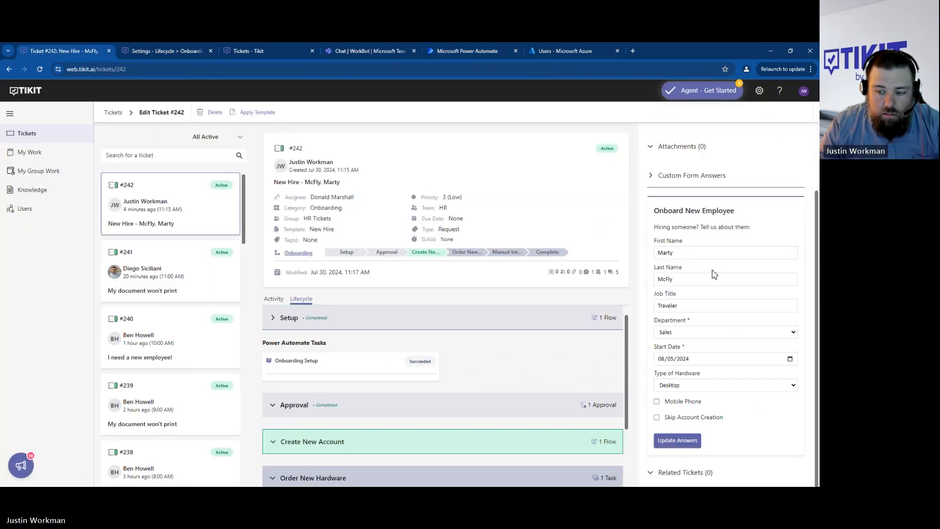
{"action": "left_click", "coordinate": [656, 417]}
{"action": "left_click", "coordinate": [672, 441]}
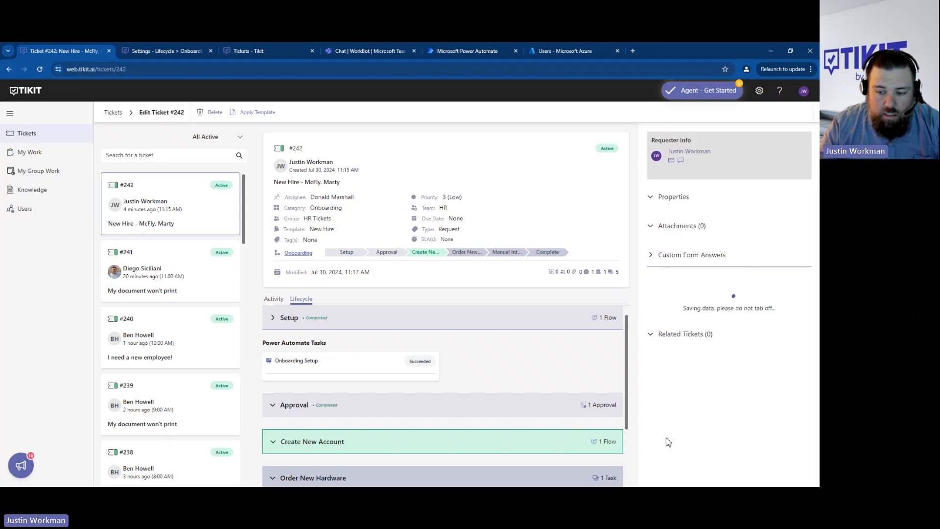
{"action": "scroll", "coordinate": [704, 304], "scroll_direction": "down", "scroll_amount": 2}
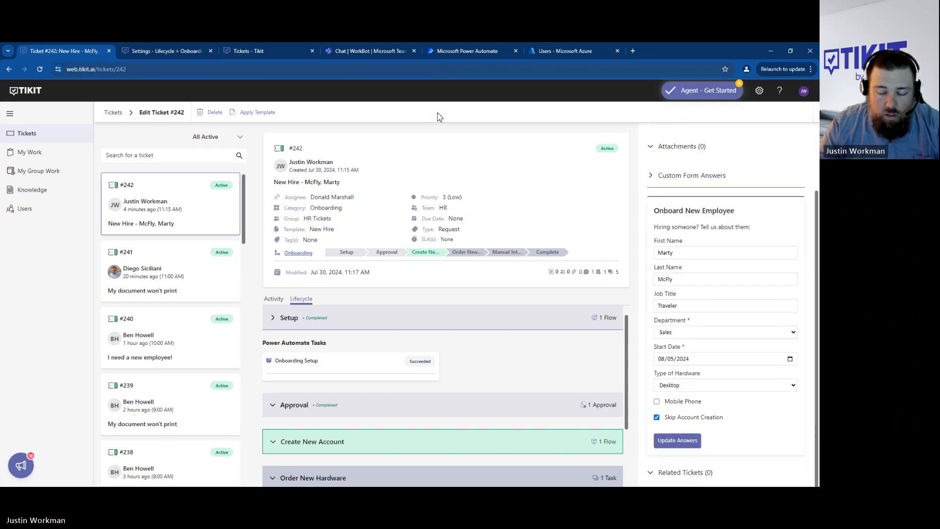
{"action": "scroll", "coordinate": [460, 403], "scroll_direction": "down", "scroll_amount": 1}
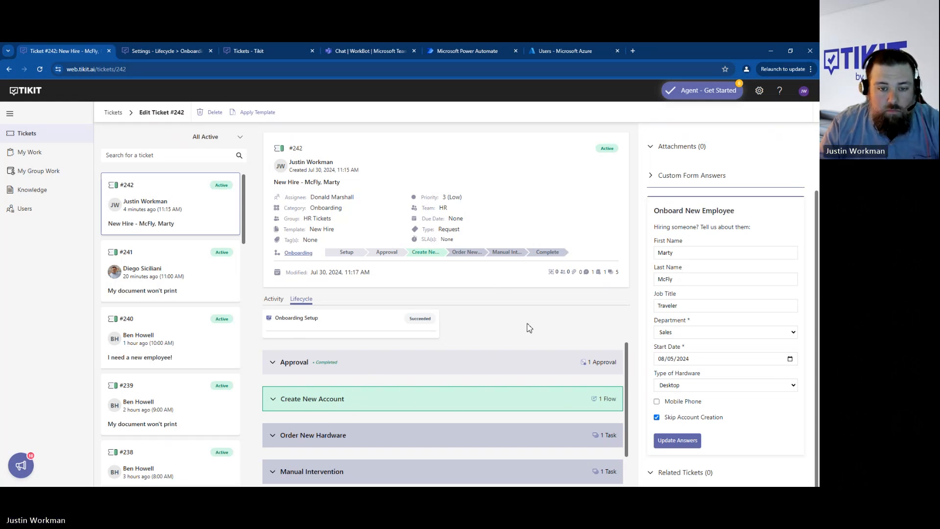
- Switch to Power Automate and resubmit the failed Onboarding - Create New Account run
{"action": "left_click", "coordinate": [455, 49]}
{"action": "left_click", "coordinate": [646, 109]}
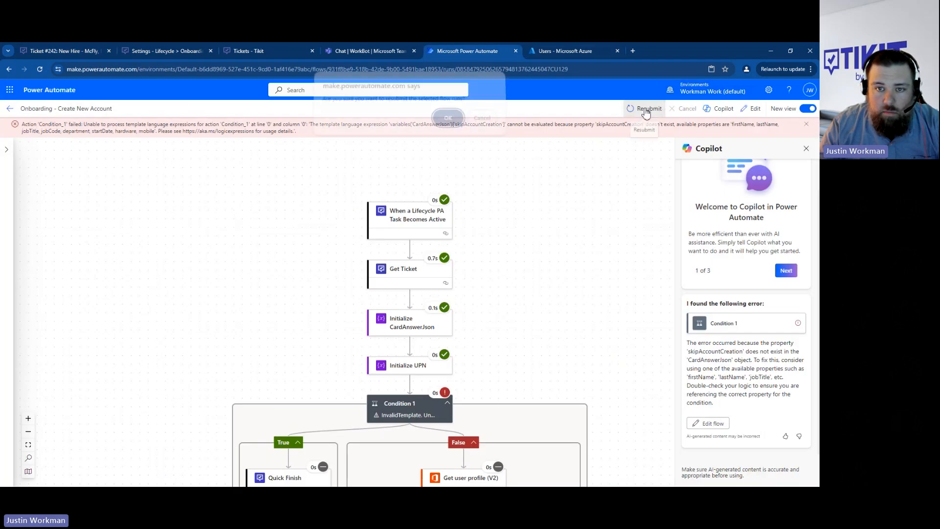
{"action": "left_click", "coordinate": [448, 118]}
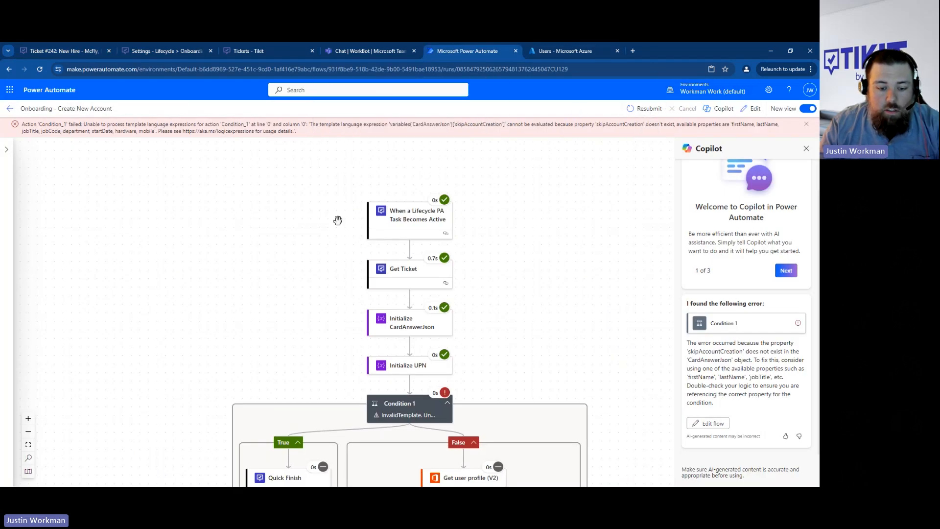
- Return to the New Hire ticket in Tikit, reload it and review the Create New Account entries in its activity
{"action": "left_click", "coordinate": [71, 49]}
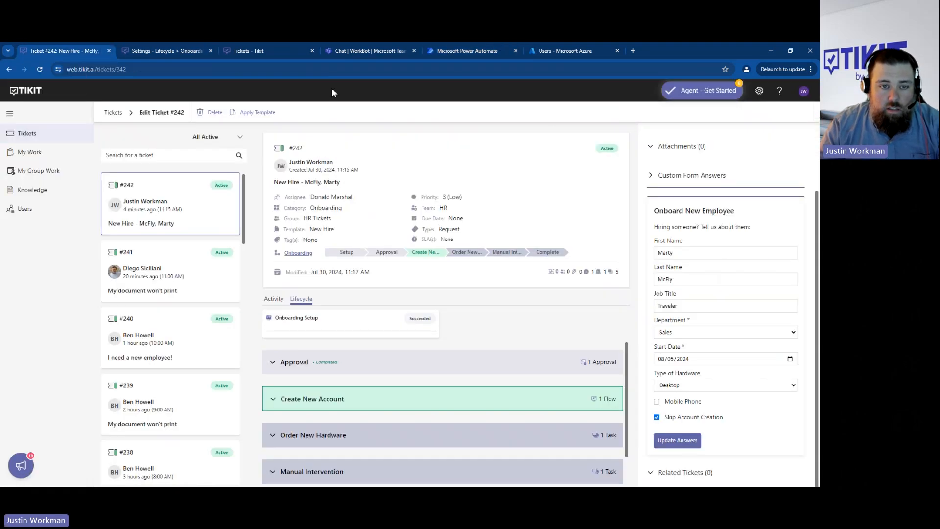
{"action": "left_click", "coordinate": [155, 74]}
{"action": "key", "text": "Return"}
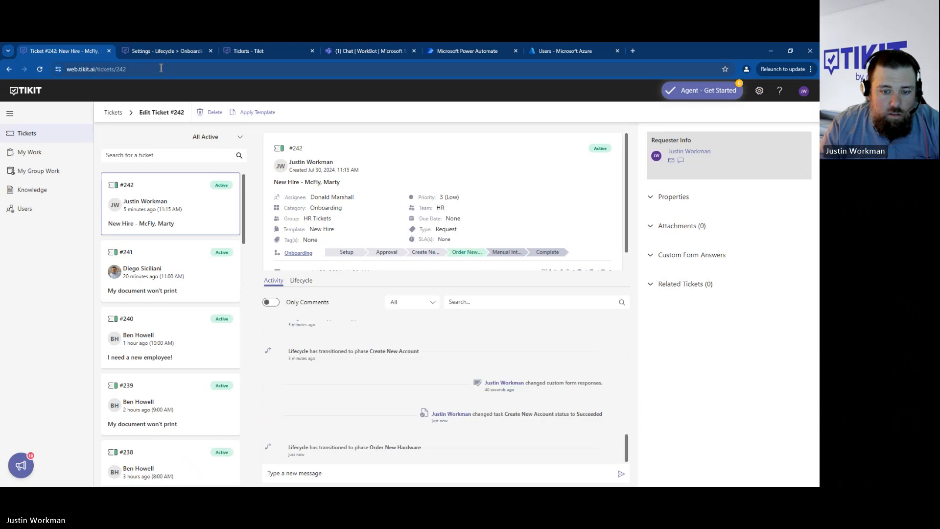
{"action": "left_click_drag", "start_coordinate": [522, 414], "coordinate": [579, 430]}
{"action": "left_click", "coordinate": [577, 427]}
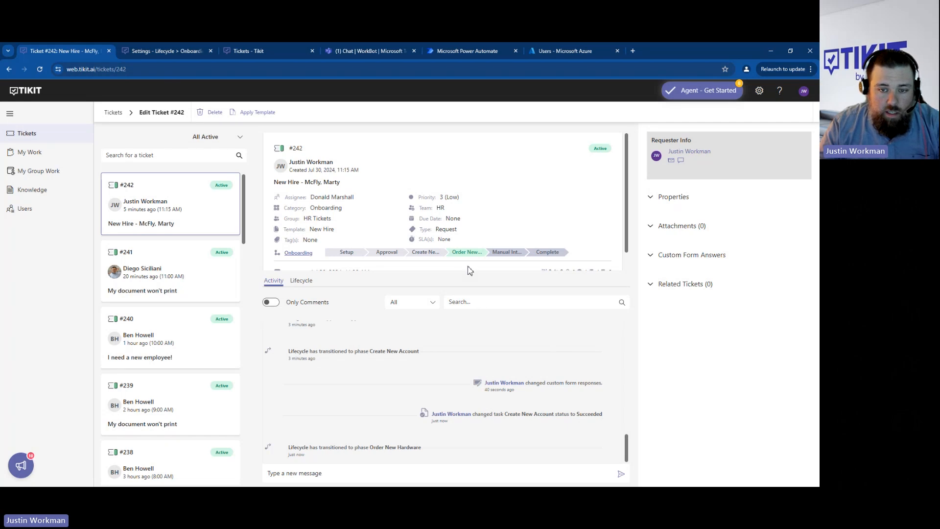
- Display the ticket's lifecycle, review the Order New Hardware phase and check the Create New Account task's status
{"action": "left_click", "coordinate": [307, 280]}
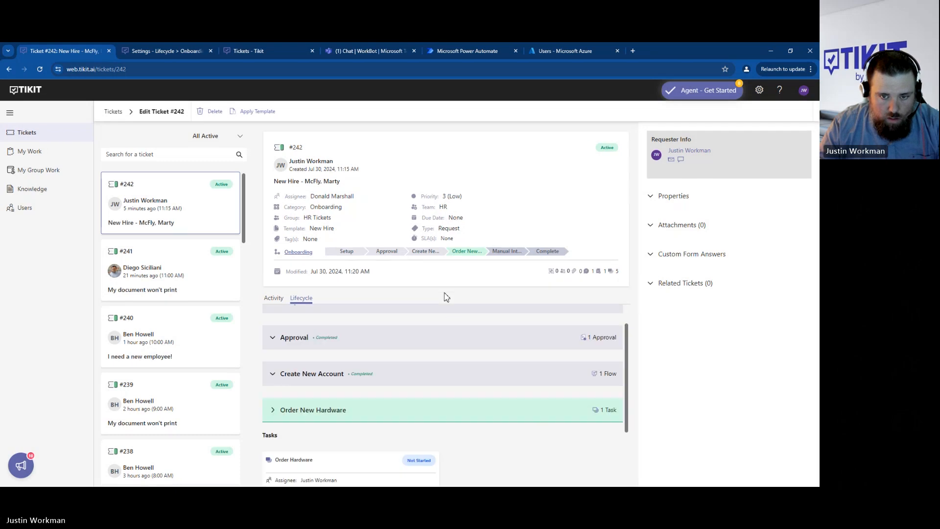
{"action": "scroll", "coordinate": [518, 397], "scroll_direction": "down", "scroll_amount": 2}
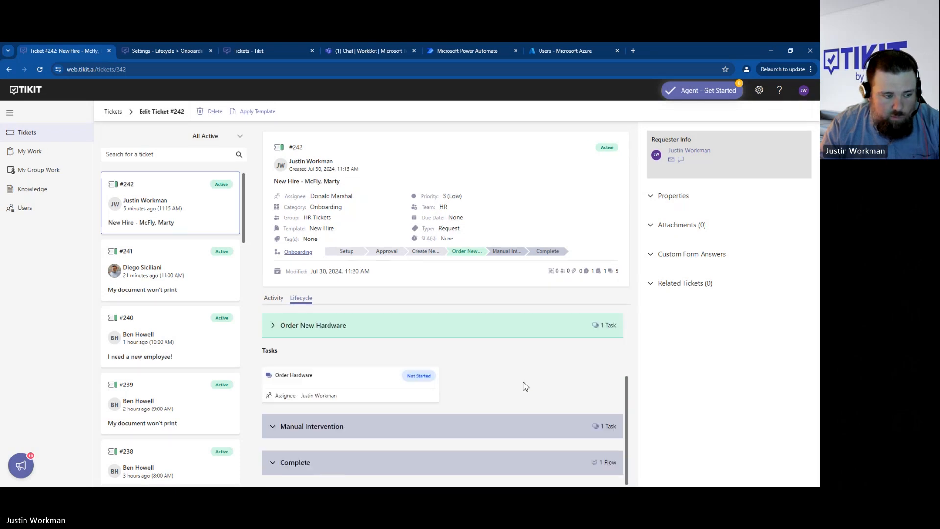
{"action": "scroll", "coordinate": [525, 382], "scroll_direction": "up", "scroll_amount": 2}
{"action": "scroll", "coordinate": [539, 375], "scroll_direction": "down", "scroll_amount": 2}
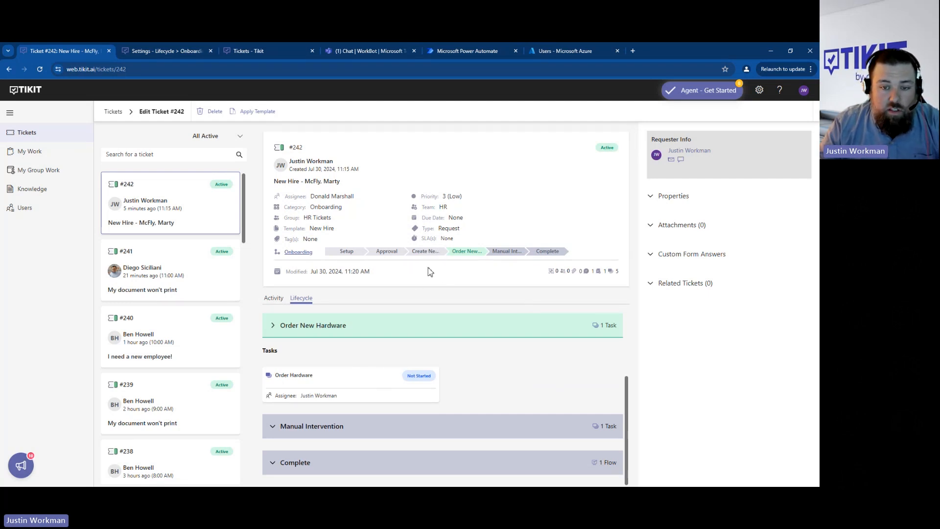
{"action": "scroll", "coordinate": [514, 380], "scroll_direction": "up", "scroll_amount": 2}
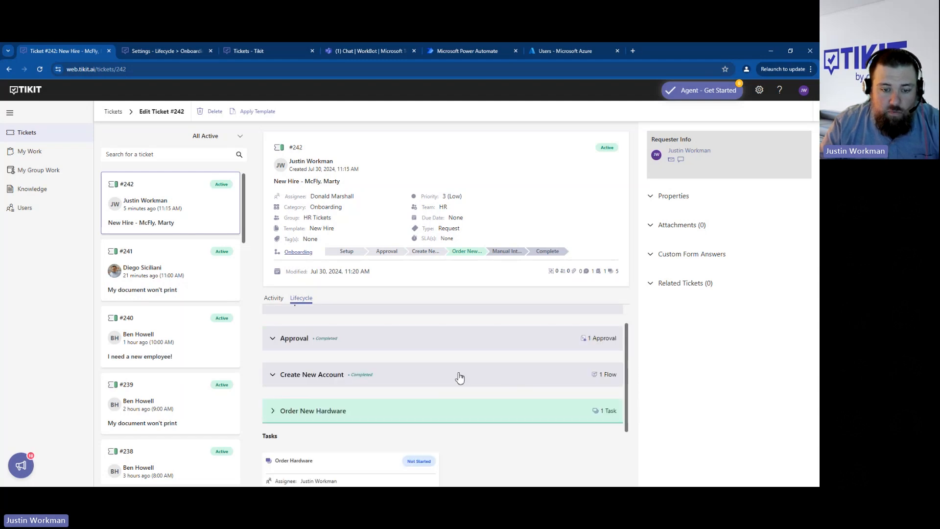
{"action": "left_click", "coordinate": [318, 384]}
{"action": "left_click_drag", "start_coordinate": [411, 417], "coordinate": [433, 419]}
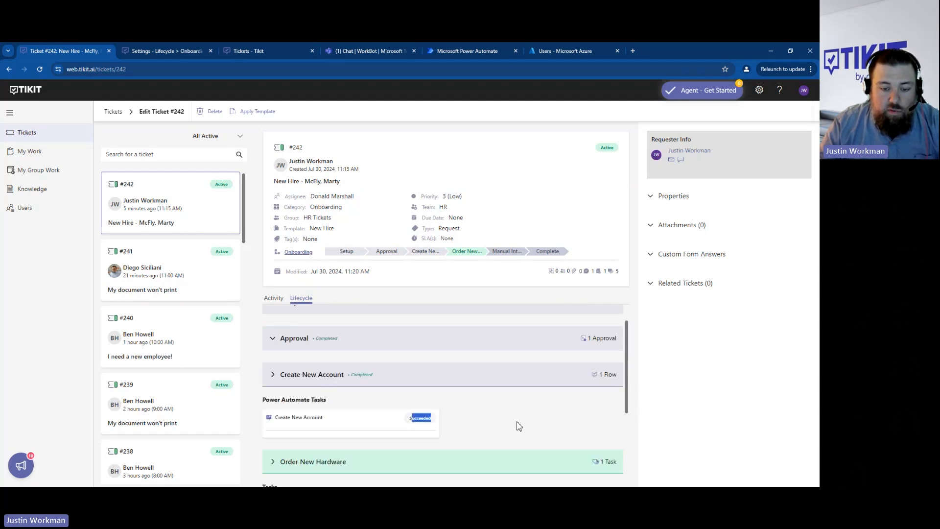
- Set the Order Hardware task's status to Failed and save the update
{"action": "scroll", "coordinate": [491, 397], "scroll_direction": "down", "scroll_amount": 2}
{"action": "left_click", "coordinate": [356, 438]}
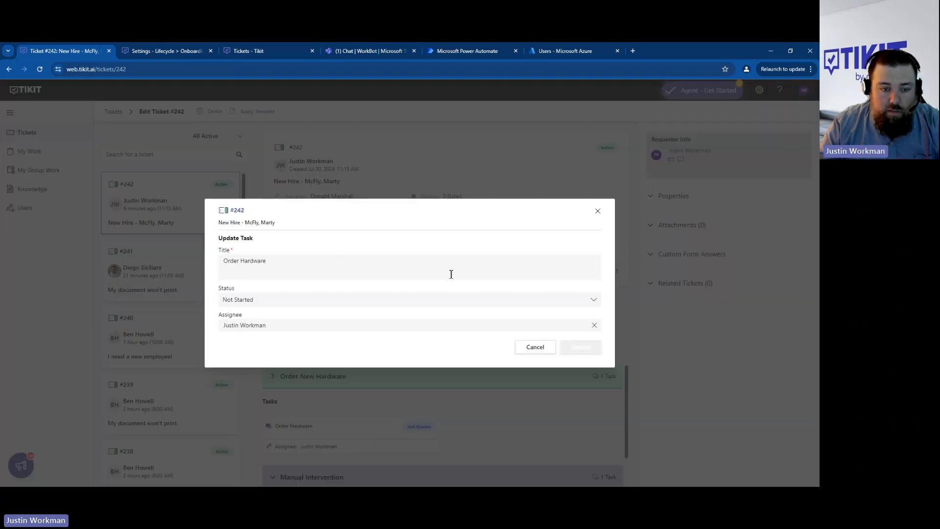
{"action": "left_click", "coordinate": [591, 303]}
{"action": "left_click", "coordinate": [286, 357]}
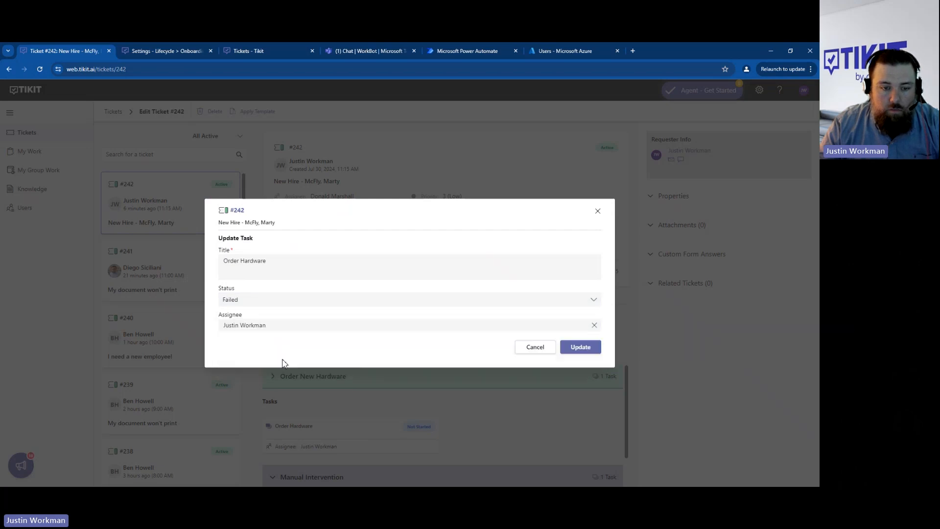
{"action": "left_click", "coordinate": [586, 349]}
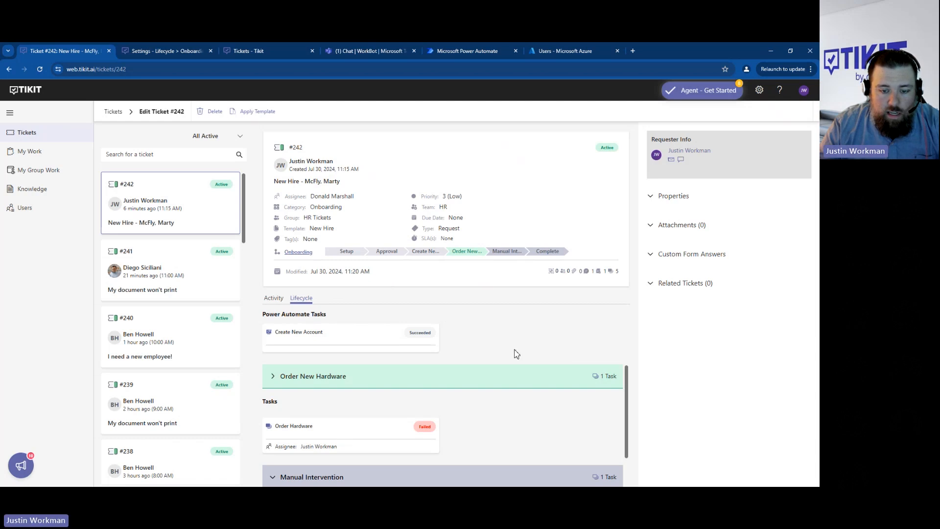
- Expand the Manual Intervention phase and review its Fix Errors task
{"action": "scroll", "coordinate": [514, 353], "scroll_direction": "down", "scroll_amount": 1}
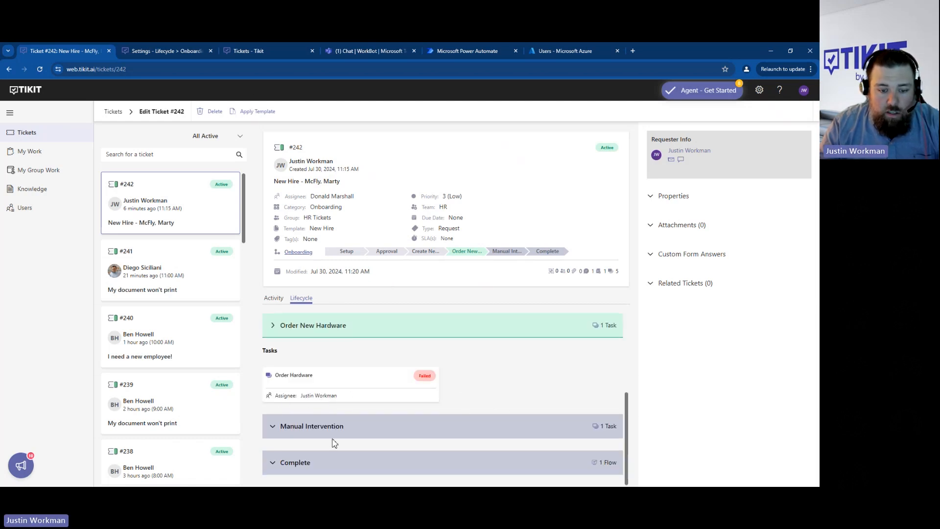
{"action": "left_click", "coordinate": [352, 427]}
{"action": "scroll", "coordinate": [477, 435], "scroll_direction": "down", "scroll_amount": 2}
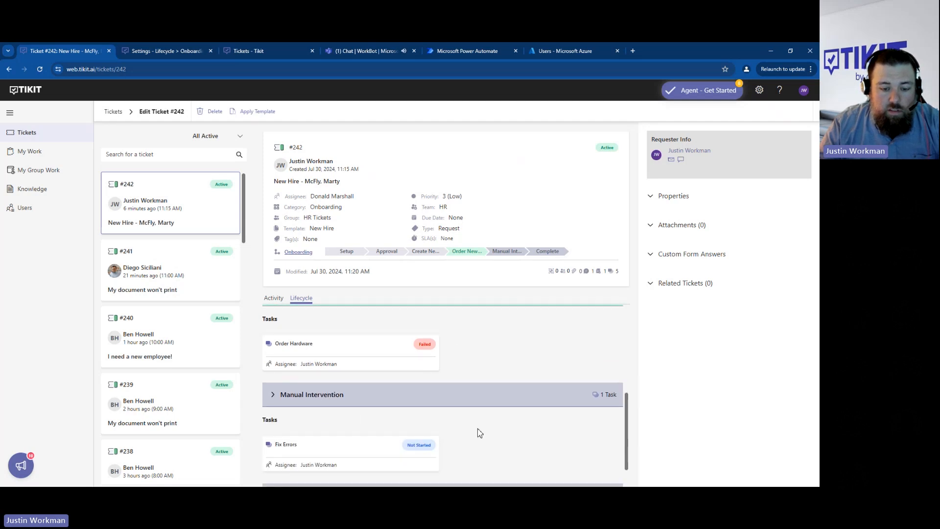
- Reload the ticket and review the latest phase transition and its reason in the activity
{"action": "left_click", "coordinate": [209, 67]}
{"action": "key", "text": "Return"}
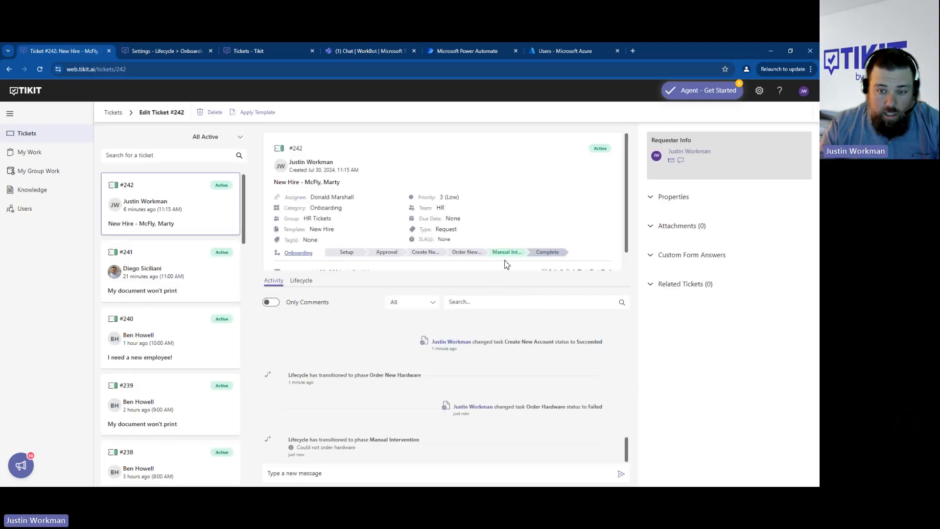
{"action": "left_click_drag", "start_coordinate": [301, 448], "coordinate": [401, 441]}
{"action": "left_click", "coordinate": [393, 453]}
{"action": "left_click", "coordinate": [432, 450]}
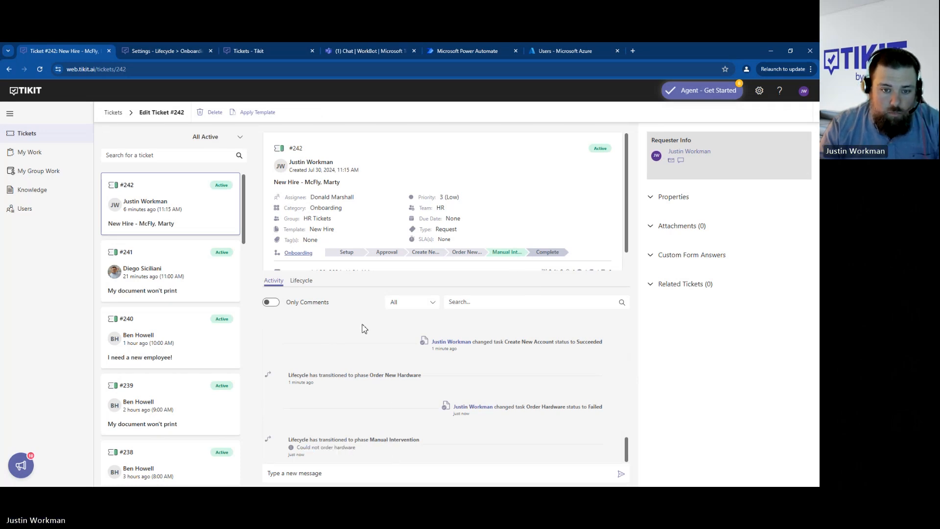
- Open the Manual Intervention phase from the ticket's lifecycle bar and review its transition reason
{"action": "left_click", "coordinate": [510, 255]}
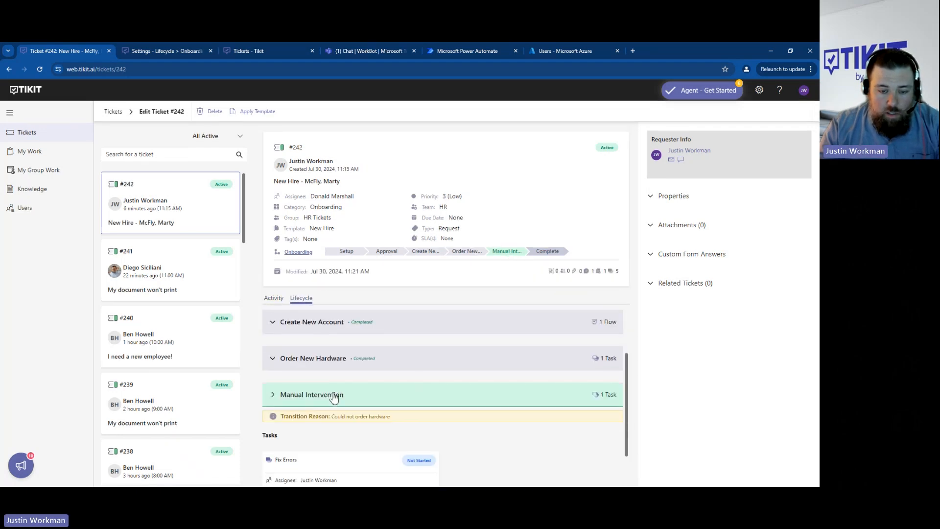
{"action": "left_click", "coordinate": [335, 398]}
{"action": "left_click", "coordinate": [308, 423]}
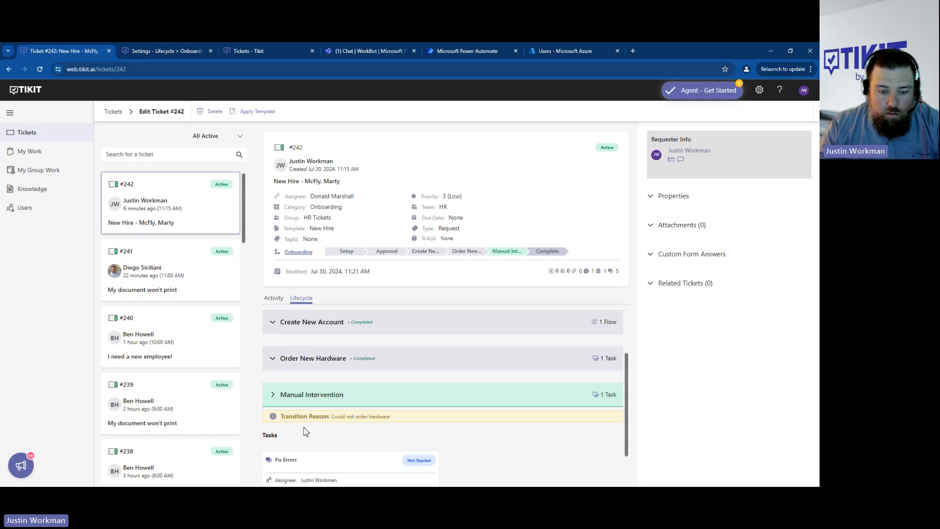
- Set the Fix Errors task's status to Completed and save the update
{"action": "scroll", "coordinate": [304, 427], "scroll_direction": "down", "scroll_amount": 1}
{"action": "left_click", "coordinate": [329, 416]}
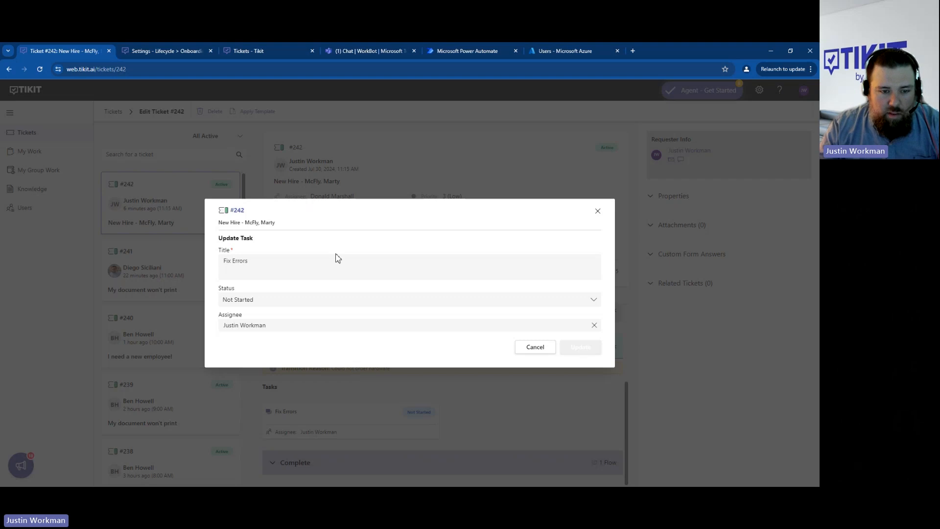
{"action": "left_click", "coordinate": [590, 299]}
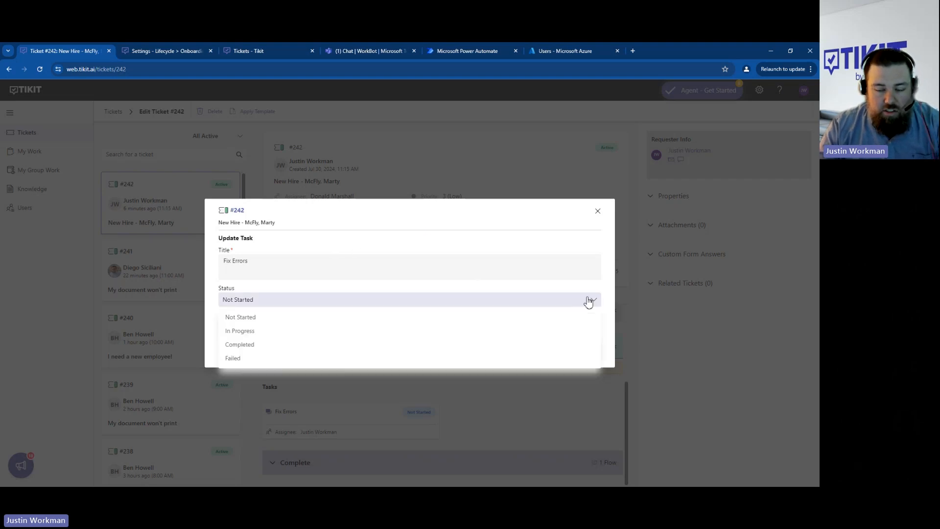
{"action": "left_click", "coordinate": [293, 343]}
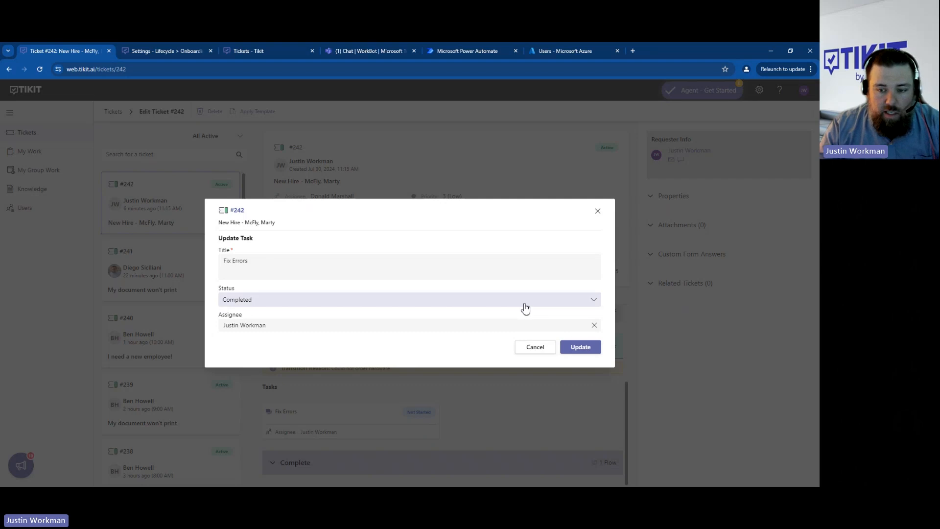
{"action": "left_click", "coordinate": [581, 349]}
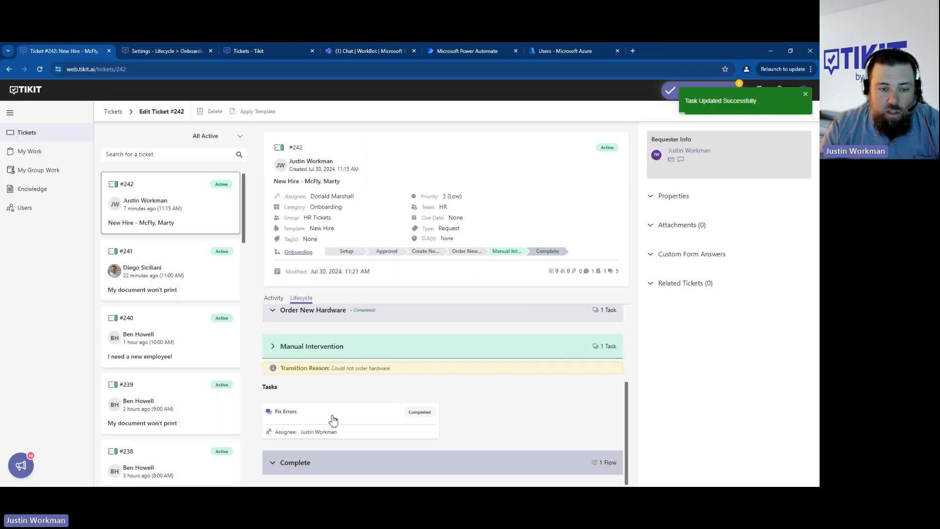
- Look over the ticket's lifecycle phases and reload the ticket to refresh its current phase
{"action": "scroll", "coordinate": [350, 419], "scroll_direction": "up", "scroll_amount": 2}
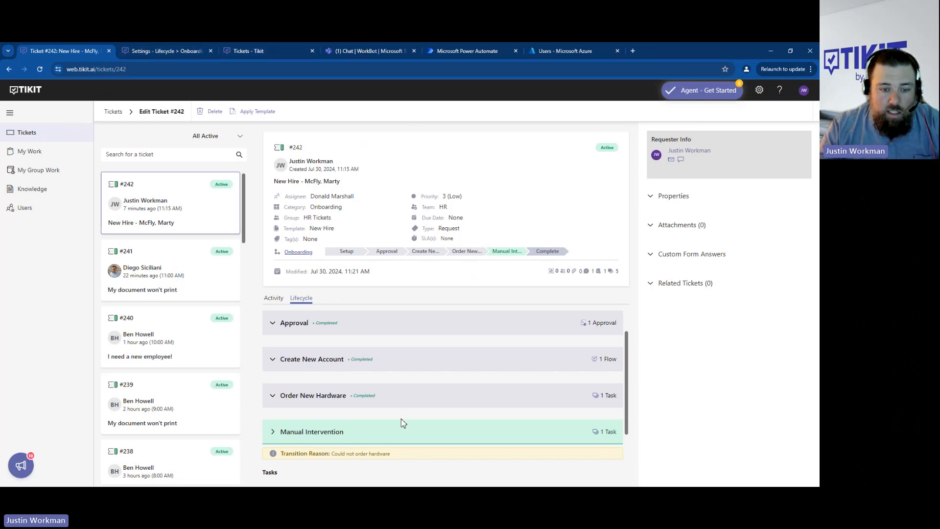
{"action": "scroll", "coordinate": [402, 420], "scroll_direction": "up", "scroll_amount": 1}
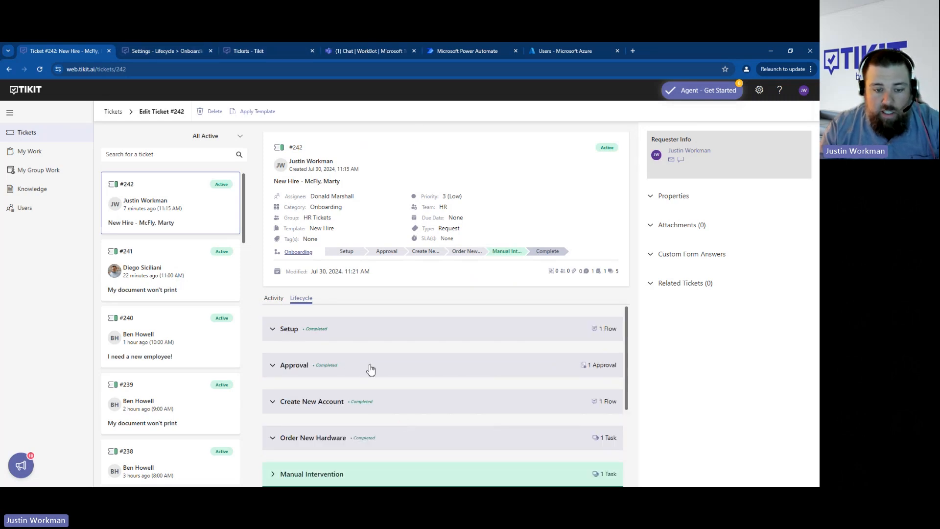
{"action": "left_click", "coordinate": [240, 74]}
{"action": "key", "text": "Return"}
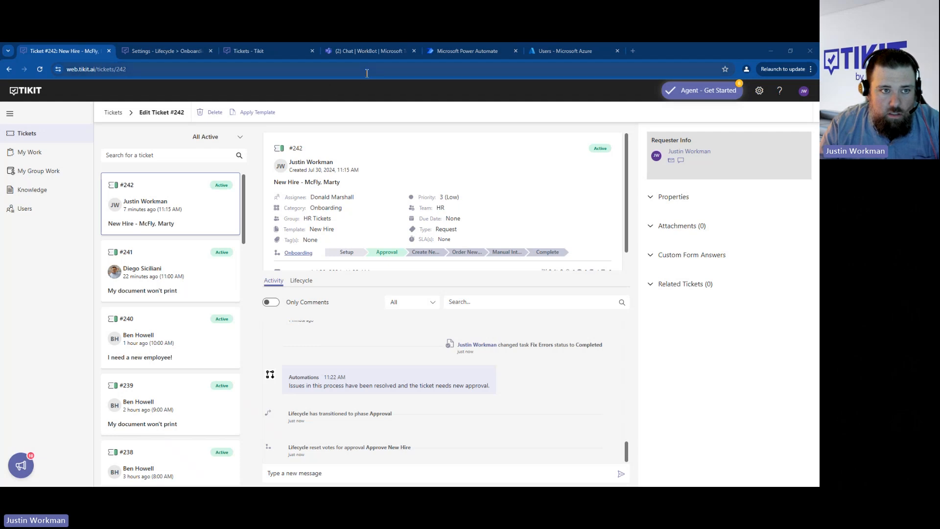
{"action": "key", "text": "F5"}
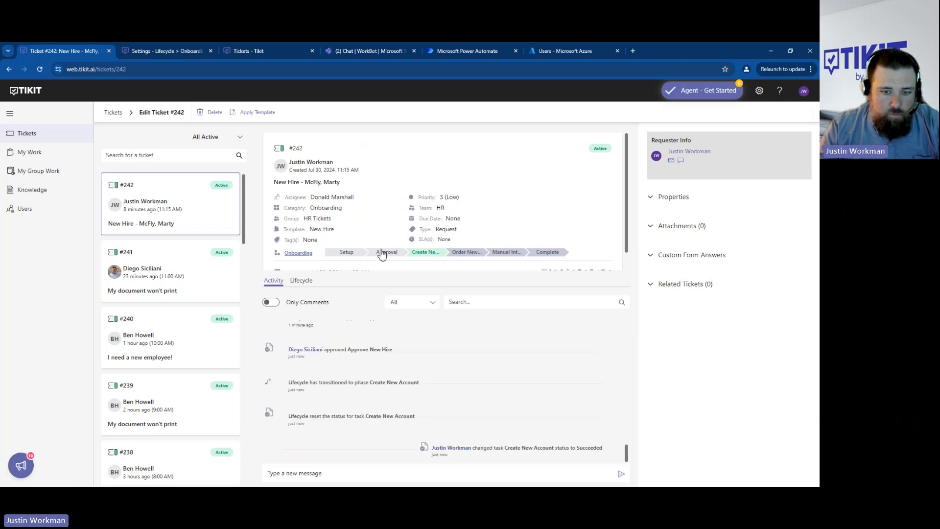
- Review the automation message and the transition to the Approval phase in the ticket's activity
{"action": "scroll", "coordinate": [360, 384], "scroll_direction": "up", "scroll_amount": 1}
{"action": "scroll", "coordinate": [361, 384], "scroll_direction": "up", "scroll_amount": 2}
{"action": "left_click_drag", "start_coordinate": [299, 370], "coordinate": [394, 370]}
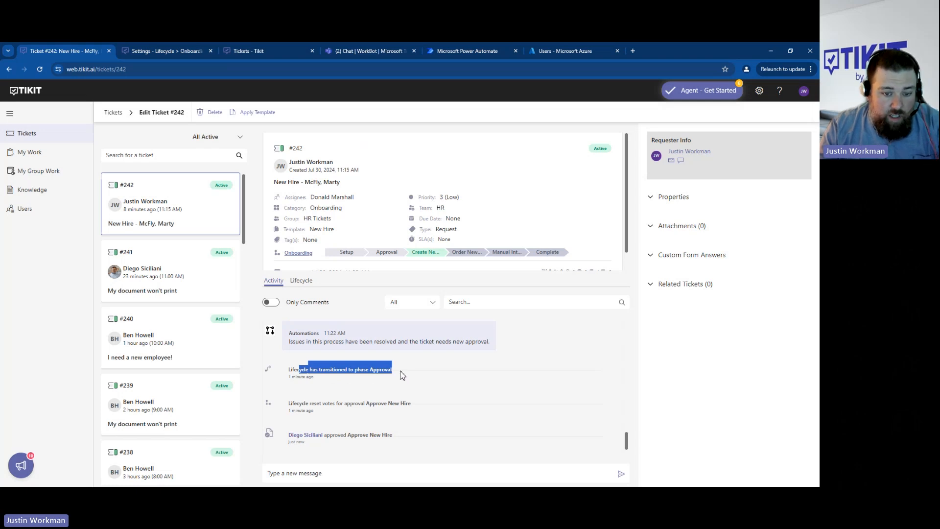
{"action": "left_click_drag", "start_coordinate": [318, 341], "coordinate": [468, 352]}
{"action": "left_click", "coordinate": [455, 373]}
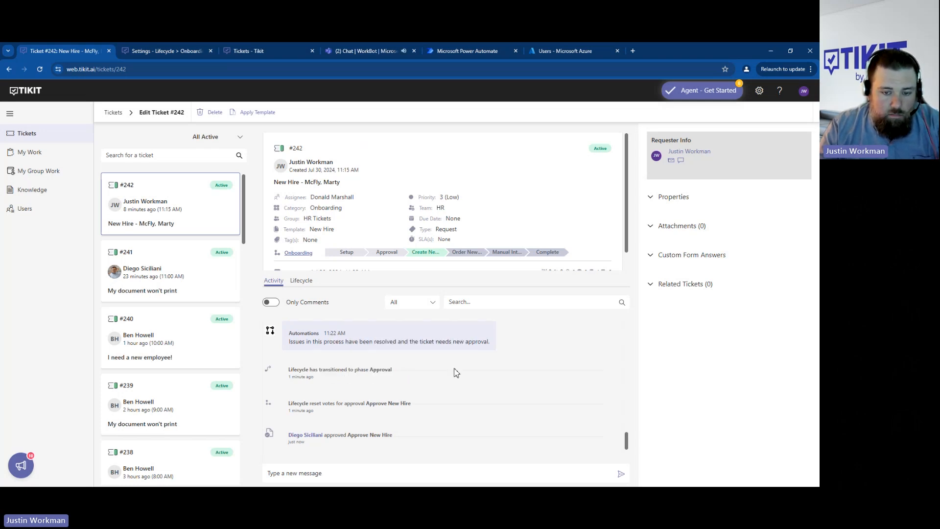
{"action": "left_click_drag", "start_coordinate": [392, 341], "coordinate": [460, 341]}
{"action": "left_click", "coordinate": [470, 360]}
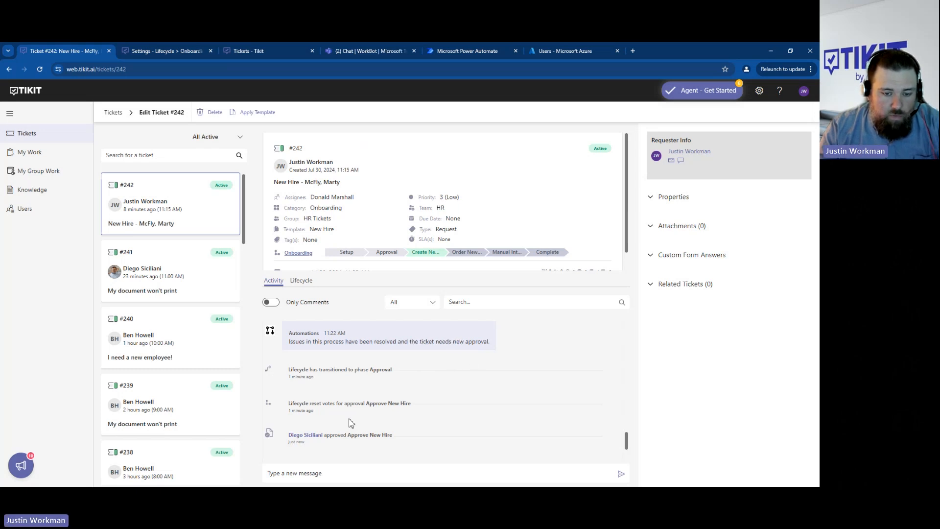
- Review the activity entries on the approval vote reset and the Create New Account phase and task
{"action": "left_click_drag", "start_coordinate": [309, 403], "coordinate": [412, 409]}
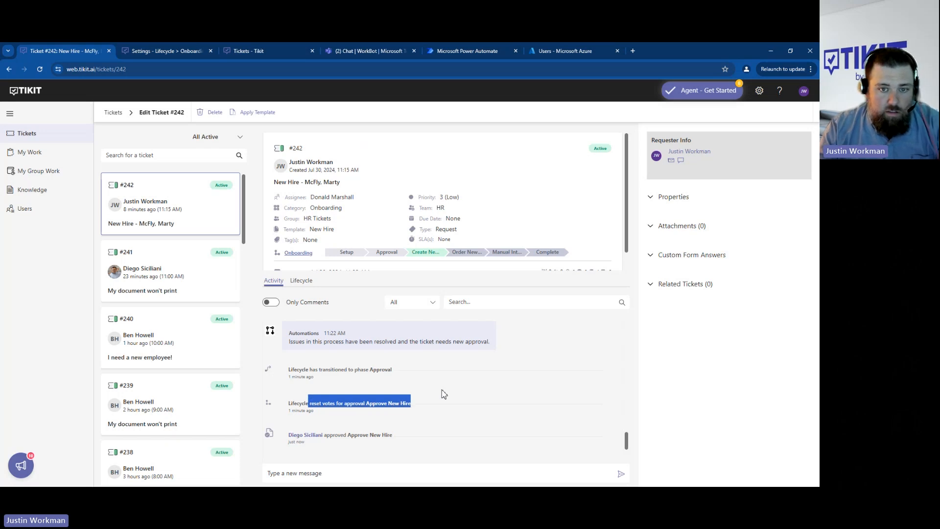
{"action": "left_click_drag", "start_coordinate": [327, 392], "coordinate": [413, 425]}
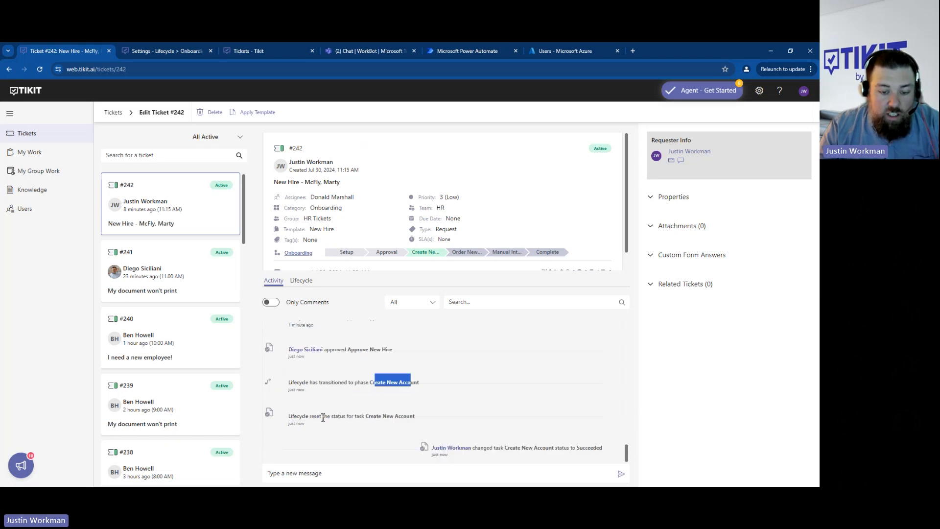
{"action": "left_click_drag", "start_coordinate": [312, 416], "coordinate": [398, 416]}
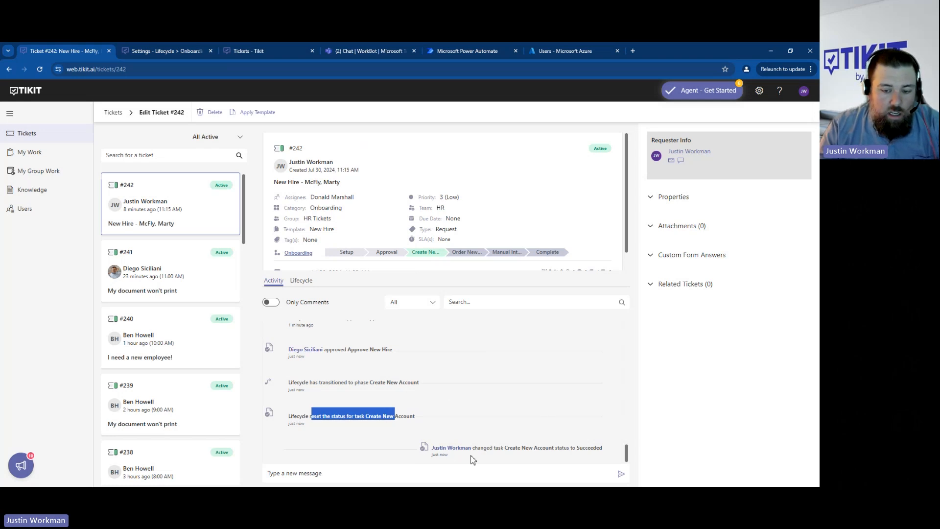
{"action": "left_click_drag", "start_coordinate": [518, 447], "coordinate": [589, 450]}
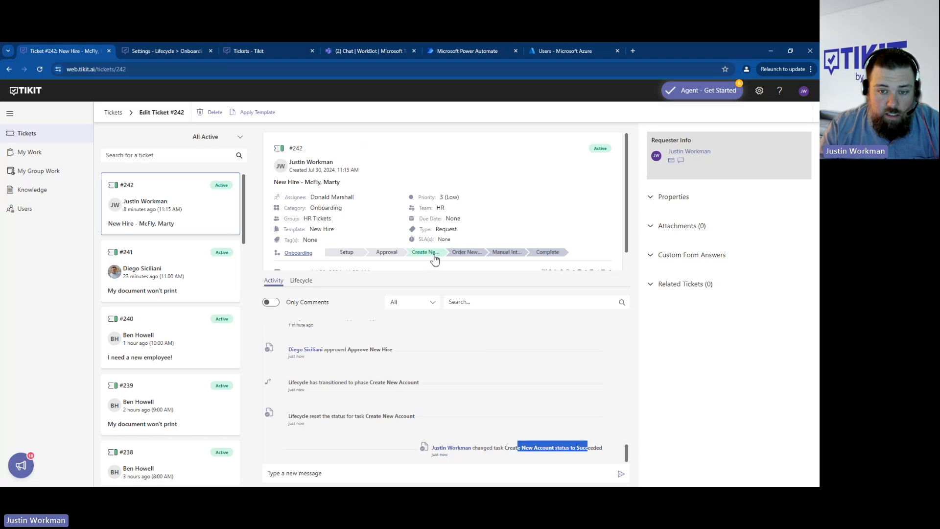
- Reload the ticket and review the Order New Hardware transition and Order Hardware task reset in the activity
{"action": "left_click", "coordinate": [222, 76]}
{"action": "key", "text": "Return"}
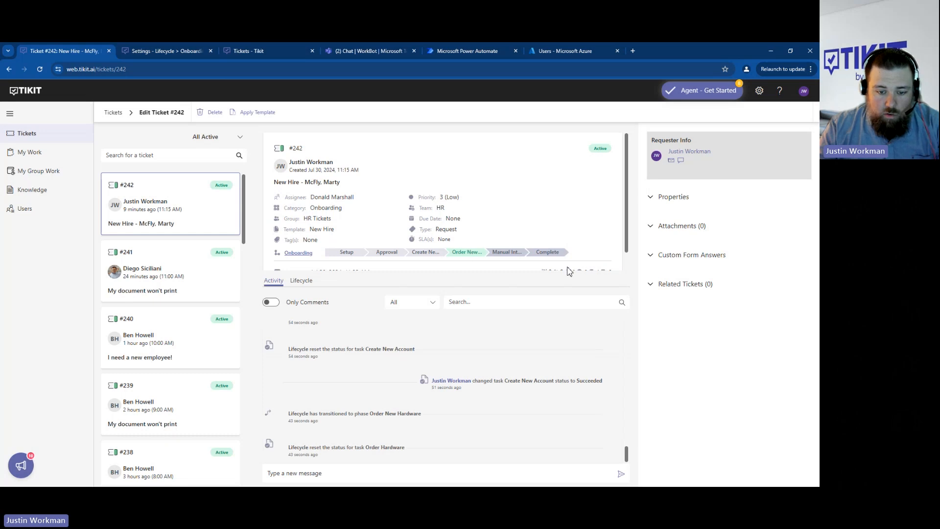
{"action": "left_click_drag", "start_coordinate": [344, 414], "coordinate": [419, 415]}
{"action": "left_click", "coordinate": [467, 431]}
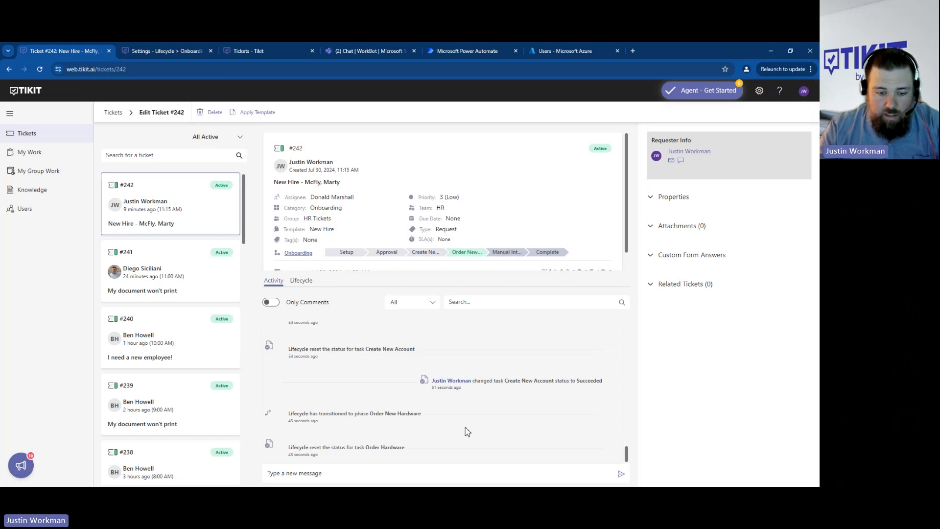
{"action": "left_click_drag", "start_coordinate": [324, 448], "coordinate": [405, 447]}
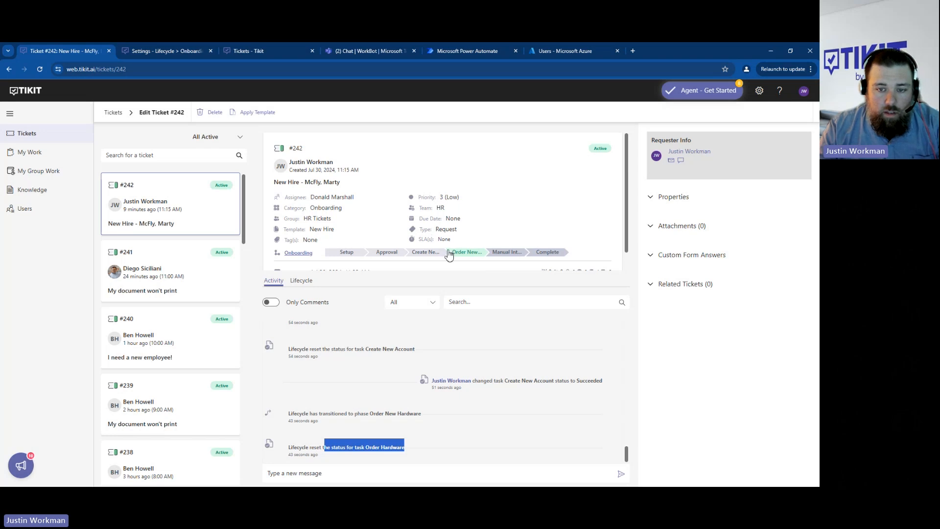
- Open the Order New Hardware phase, set its Order Hardware task's status to Completed and save the update
{"action": "left_click", "coordinate": [466, 256]}
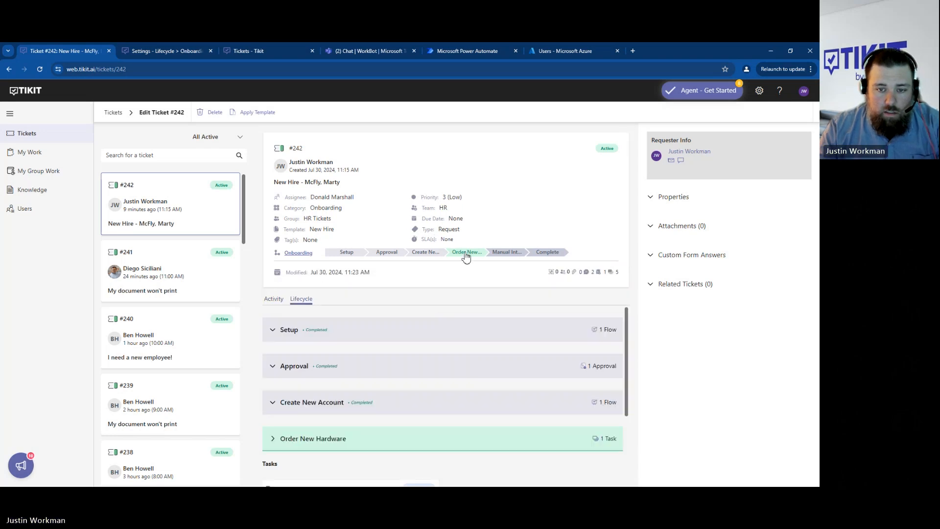
{"action": "scroll", "coordinate": [440, 389], "scroll_direction": "down", "scroll_amount": 1}
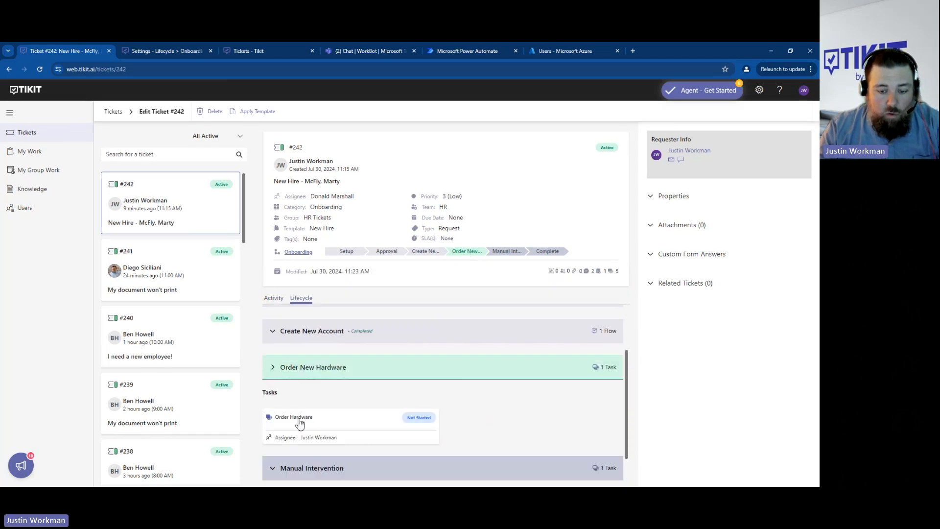
{"action": "left_click", "coordinate": [356, 424]}
{"action": "left_click", "coordinate": [304, 299]}
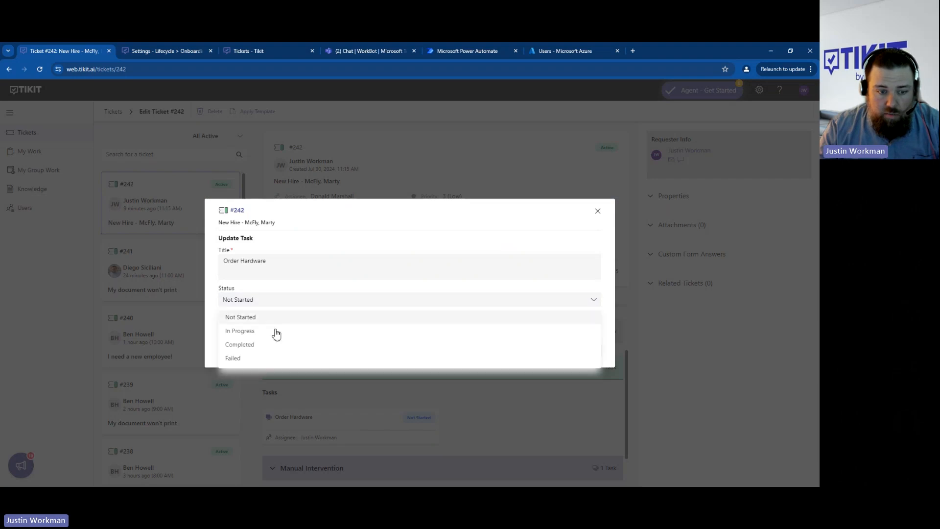
{"action": "left_click", "coordinate": [269, 345]}
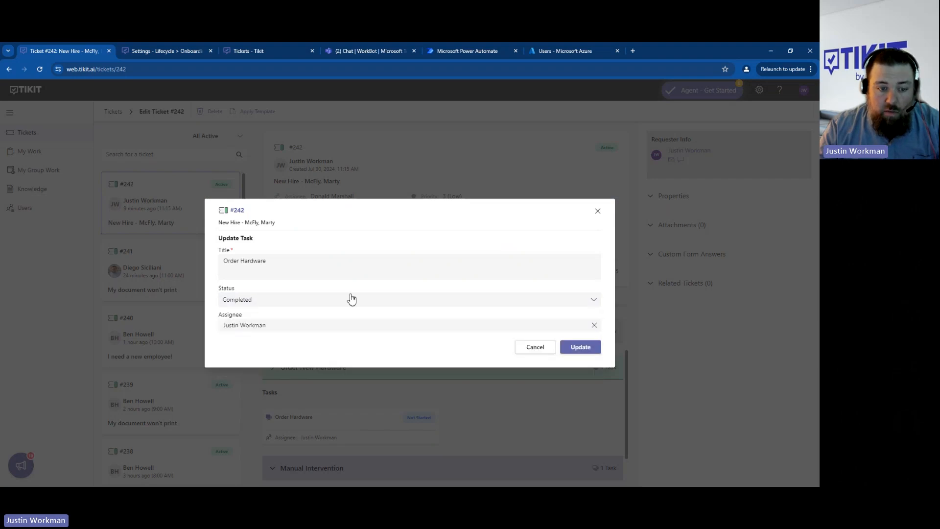
{"action": "left_click", "coordinate": [579, 347]}
{"action": "scroll", "coordinate": [464, 314], "scroll_direction": "down", "scroll_amount": 1}
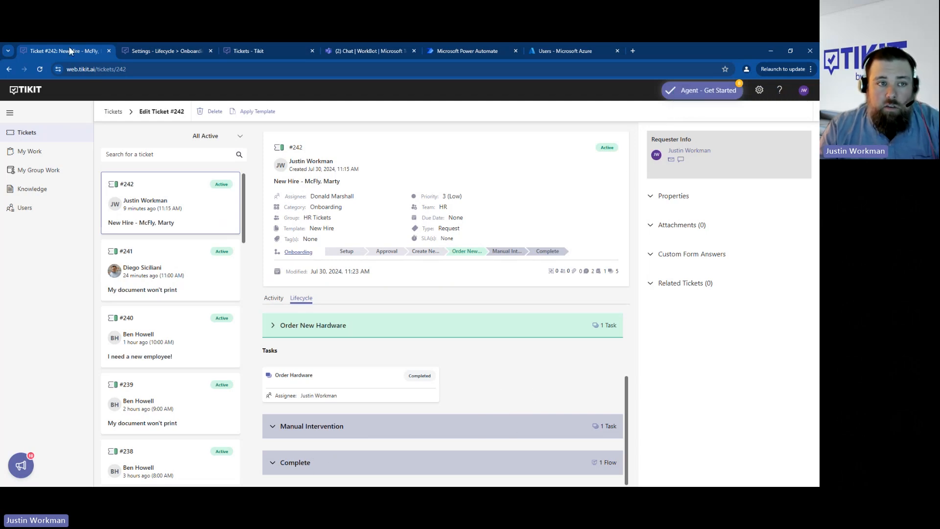
- Try to reload the ticket, including by opening web.tikit.ai in the same browser tab
{"action": "left_click", "coordinate": [153, 69]}
{"action": "key", "text": "Return"}
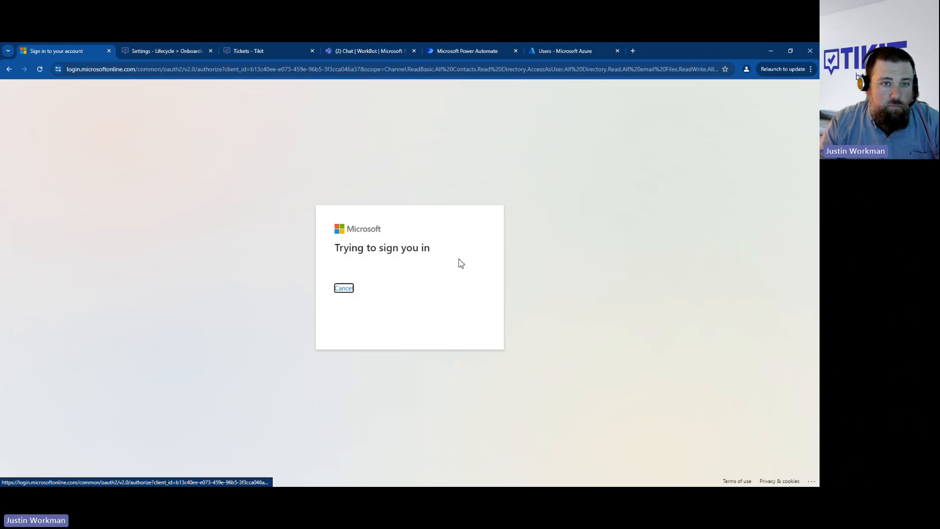
{"action": "left_click", "coordinate": [423, 268]}
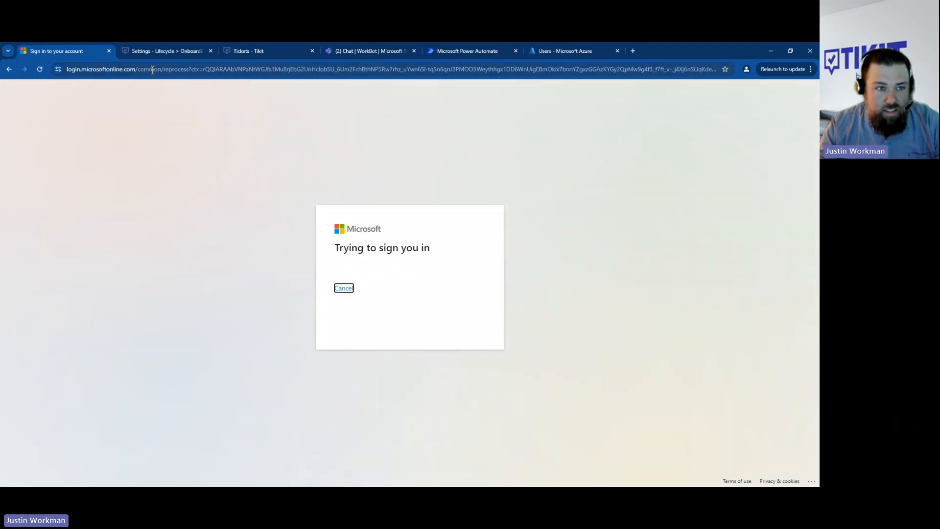
{"action": "left_click", "coordinate": [152, 70]}
{"action": "type", "text": "web.tikit.ai"}
{"action": "key", "text": "Return"}
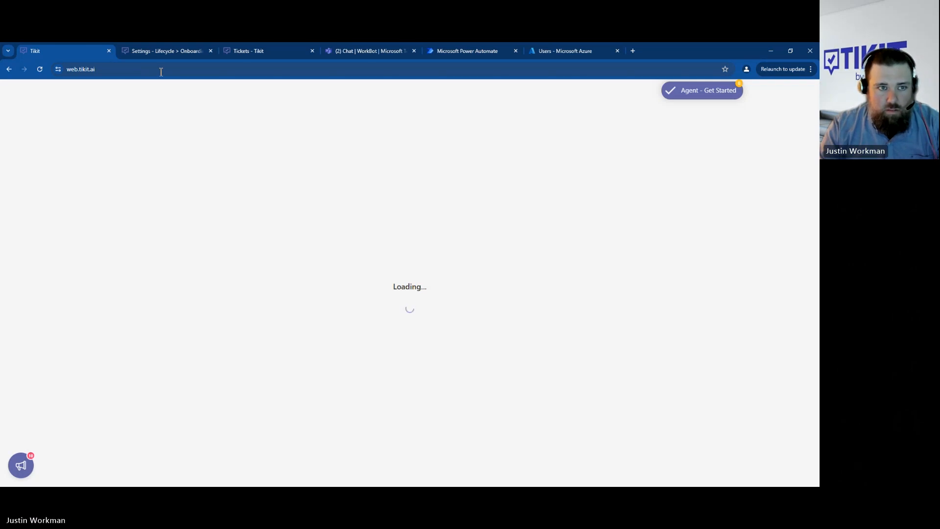
- Open the ticket list from the Onboarding lifecycle settings page and close the browser tab stuck on sign-in
{"action": "left_click", "coordinate": [163, 50]}
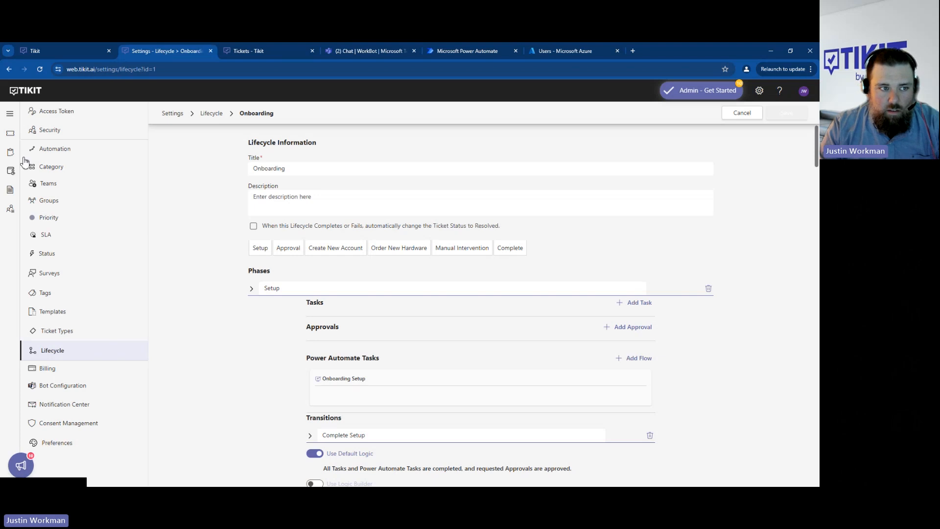
{"action": "left_click", "coordinate": [11, 135]}
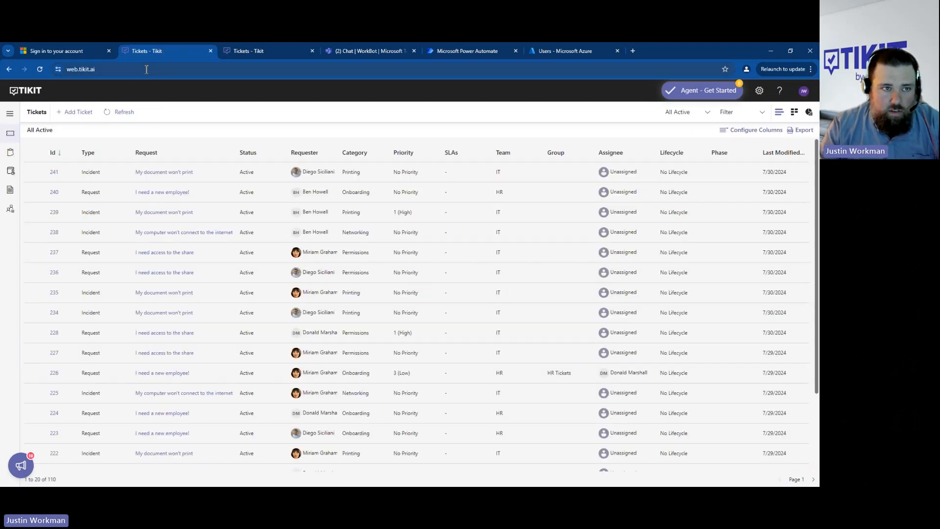
{"action": "left_click", "coordinate": [73, 51]}
{"action": "left_click", "coordinate": [108, 51]}
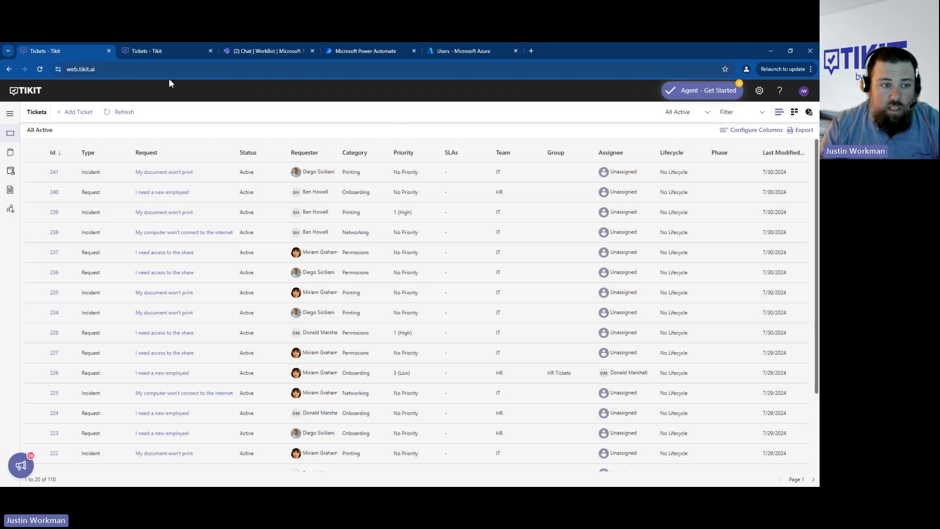
- Create a new lifecycle in the Tikit settings and title it "Hardware Request"
{"action": "left_click", "coordinate": [759, 90]}
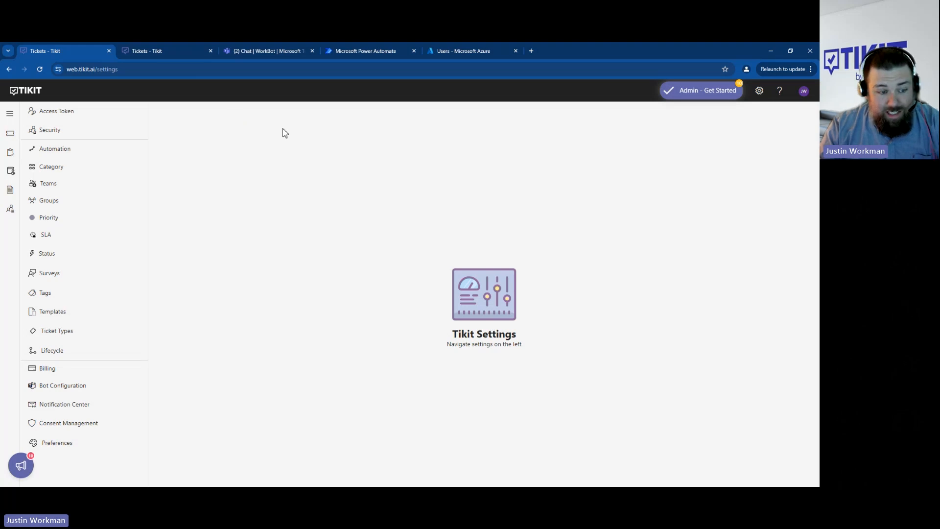
{"action": "left_click", "coordinate": [70, 352]}
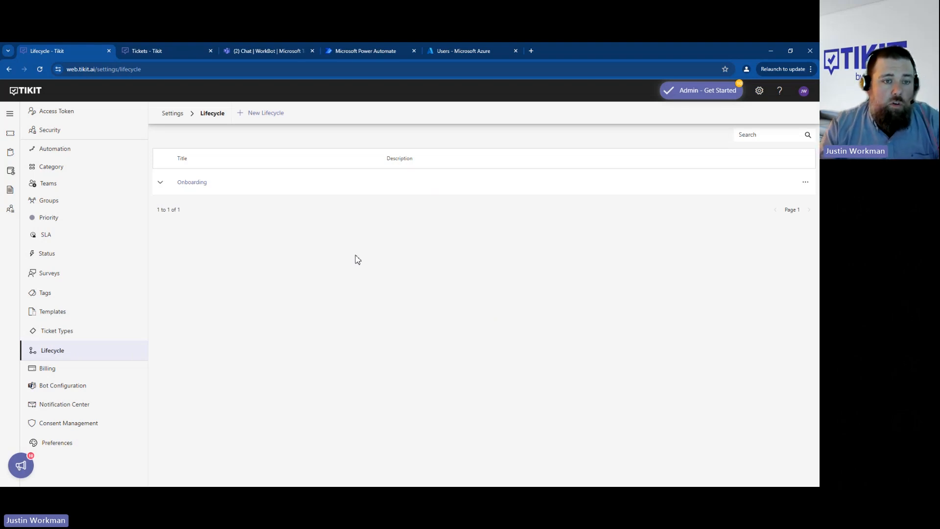
{"action": "left_click", "coordinate": [269, 116]}
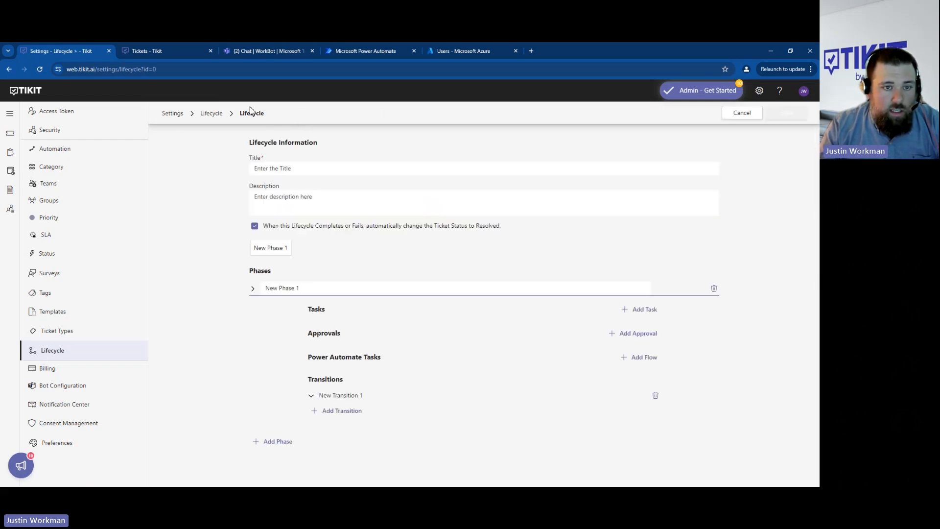
{"action": "left_click", "coordinate": [295, 169]}
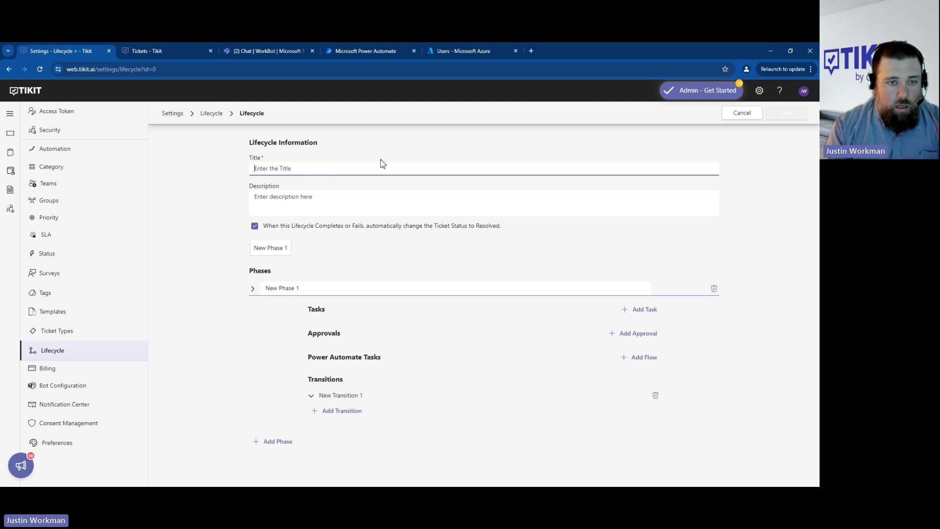
{"action": "type", "text": "Hardware Request"}
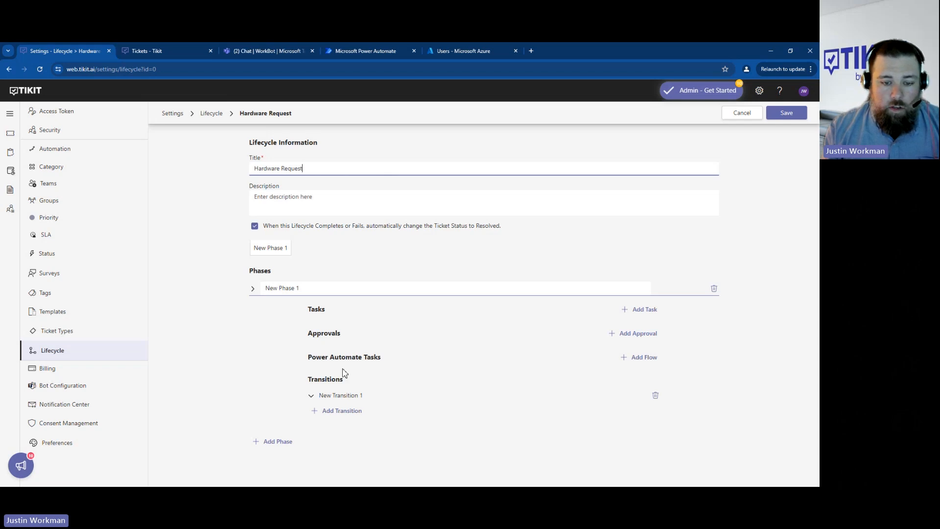
- Name the lifecycle's first phase "Approval" and add a second phase named "Delivery"
{"action": "left_click_drag", "start_coordinate": [301, 288], "coordinate": [267, 285]}
{"action": "type", "text": "Approval"}
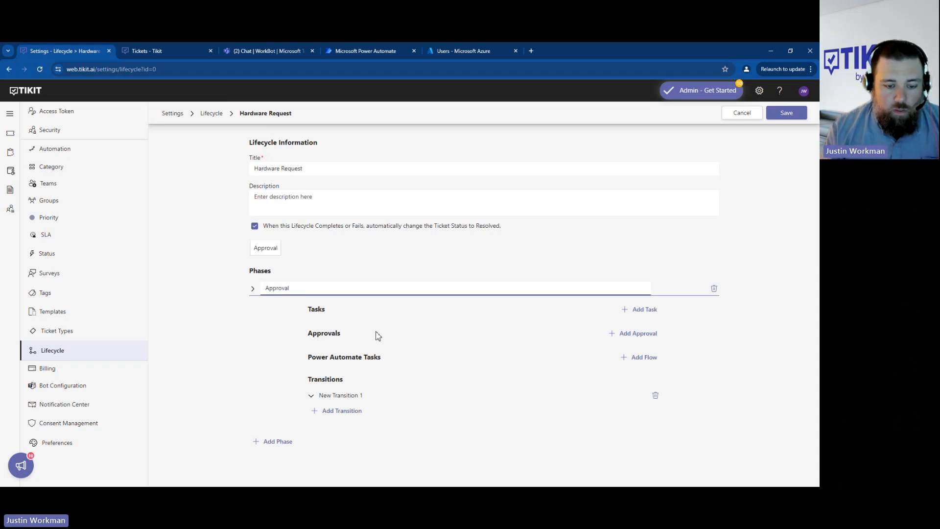
{"action": "left_click", "coordinate": [277, 441]}
{"action": "scroll", "coordinate": [294, 434], "scroll_direction": "down", "scroll_amount": 1}
{"action": "left_click_drag", "start_coordinate": [300, 399], "coordinate": [246, 396]}
{"action": "type", "text": "Implementation"}
{"action": "key", "text": "ctrl+a"}
{"action": "key", "text": "BackSpace"}
{"action": "type", "text": "Delivery"}
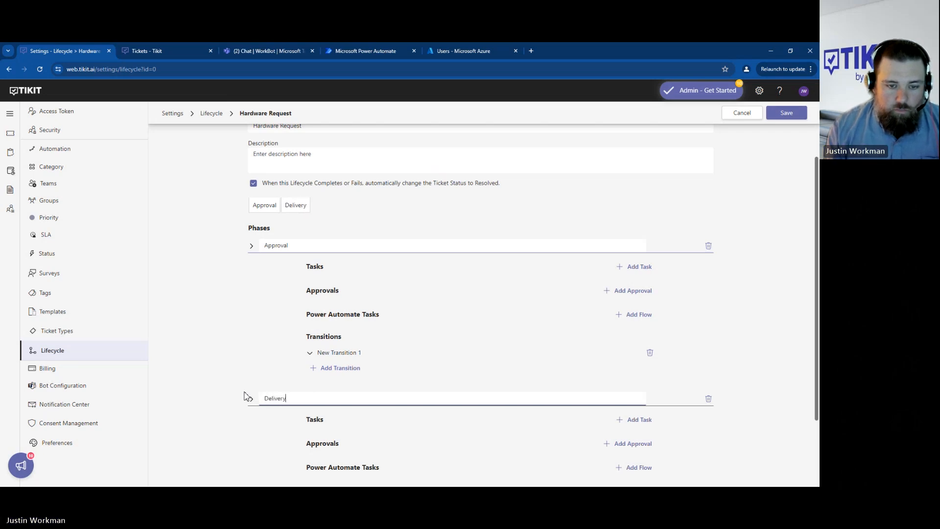
- Start a new approval in the lifecycle's Approval phase and title it "Approve Hardware Purchase"
{"action": "left_click", "coordinate": [630, 291]}
{"action": "left_click", "coordinate": [362, 233]}
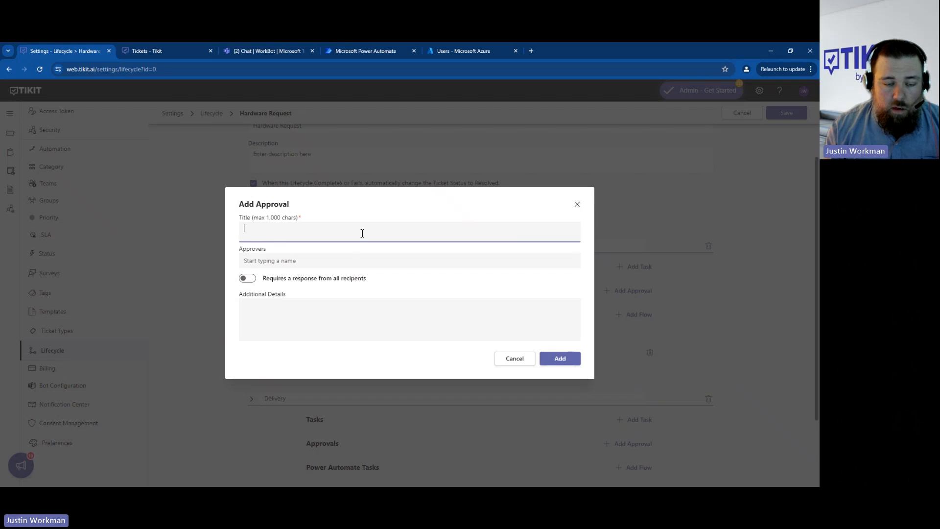
{"action": "type", "text": "Approve Hardwa"}
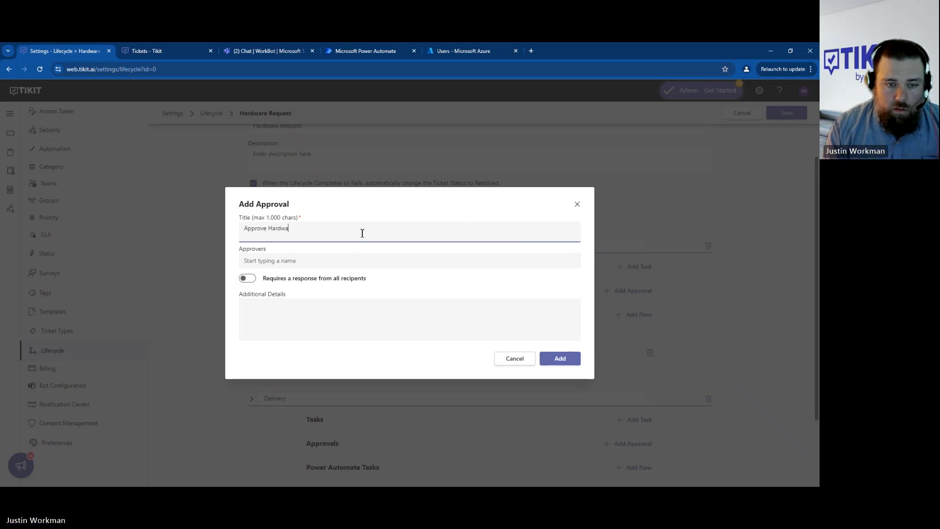
{"action": "type", "text": "re Purchase"}
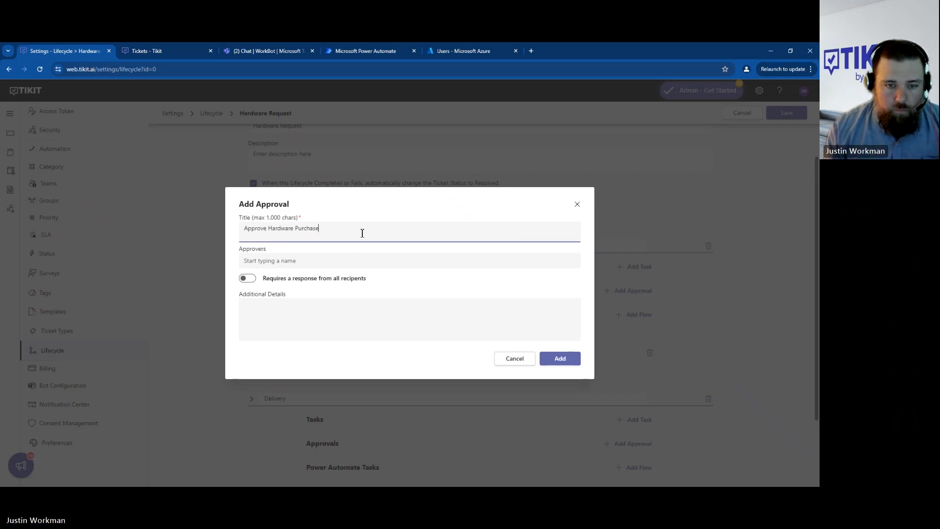
- Assign two approvers to the approval: the presenter's own user account and the HR manager
{"action": "left_click", "coordinate": [354, 264]}
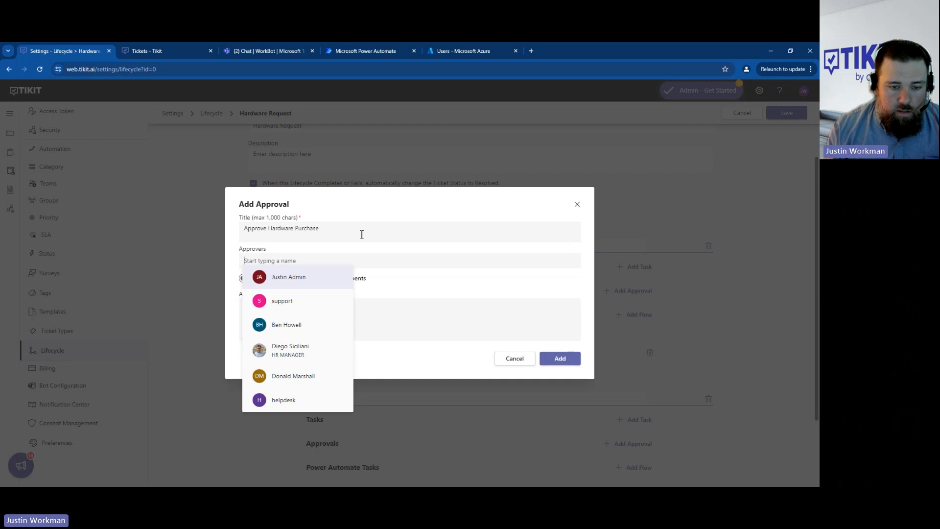
{"action": "type", "text": "k"}
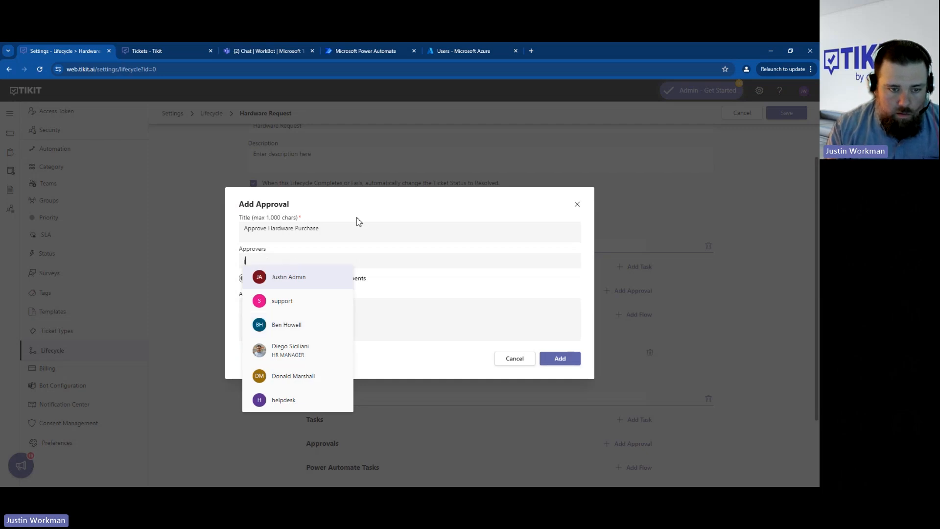
{"action": "type", "text": "justin"}
{"action": "left_click", "coordinate": [324, 305]}
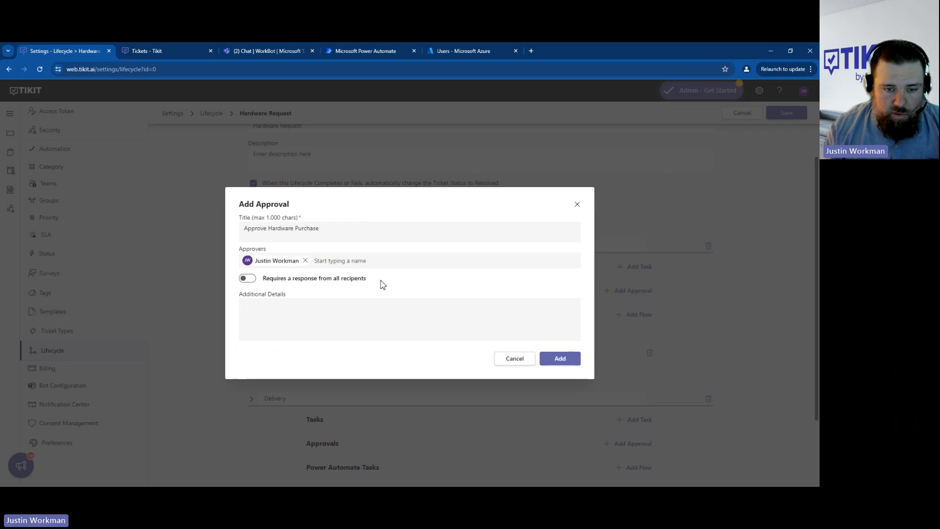
{"action": "type", "text": "diego"}
{"action": "left_click", "coordinate": [355, 274]}
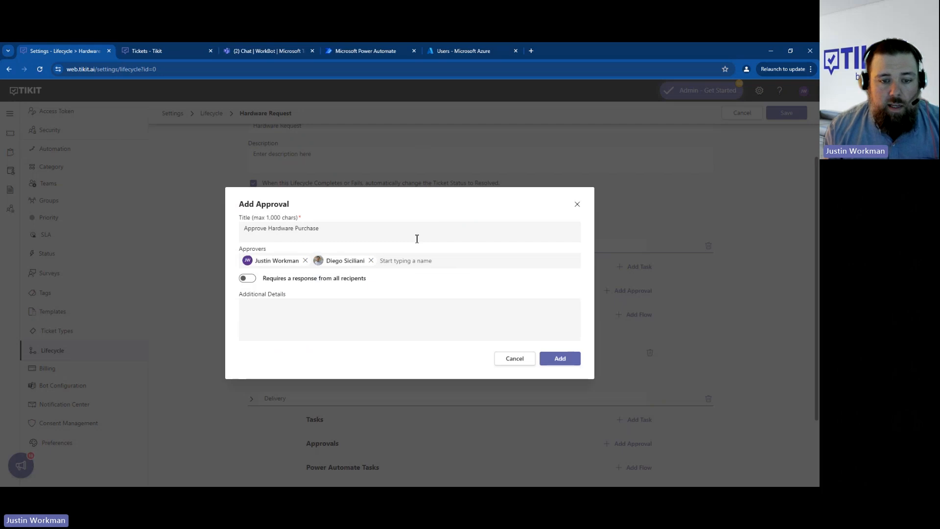
- Require a response from all recipients and add the approval to the Approval phase
{"action": "left_click", "coordinate": [248, 279]}
{"action": "left_click_drag", "start_coordinate": [273, 284], "coordinate": [386, 283]}
{"action": "left_click", "coordinate": [387, 284]}
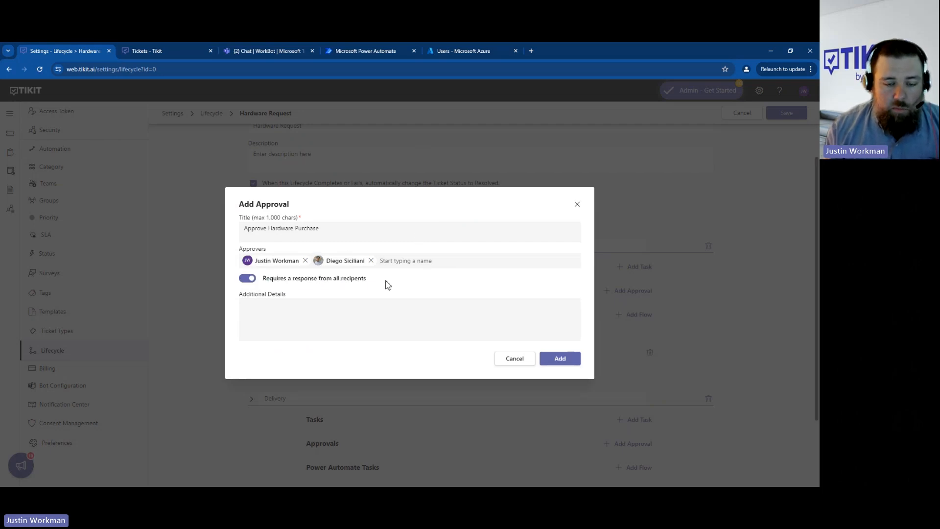
{"action": "left_click", "coordinate": [561, 359]}
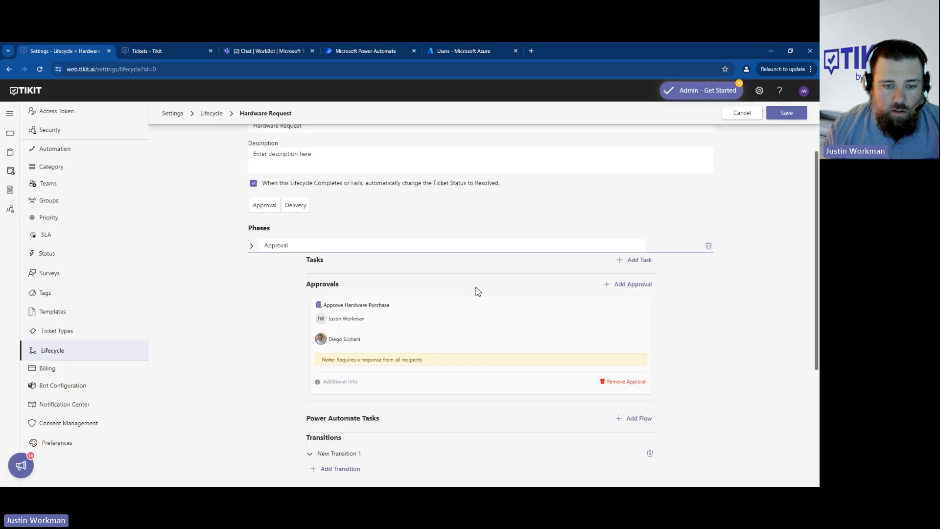
- Expand the Approval phase's transition to examine its default logic
{"action": "scroll", "coordinate": [245, 310], "scroll_direction": "down", "scroll_amount": 3}
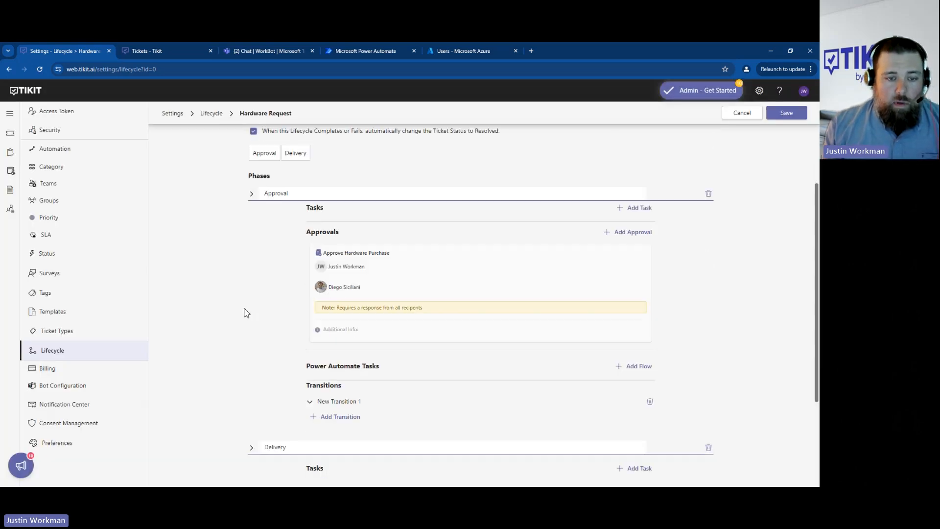
{"action": "scroll", "coordinate": [248, 185], "scroll_direction": "up", "scroll_amount": 2}
{"action": "scroll", "coordinate": [231, 296], "scroll_direction": "down", "scroll_amount": 2}
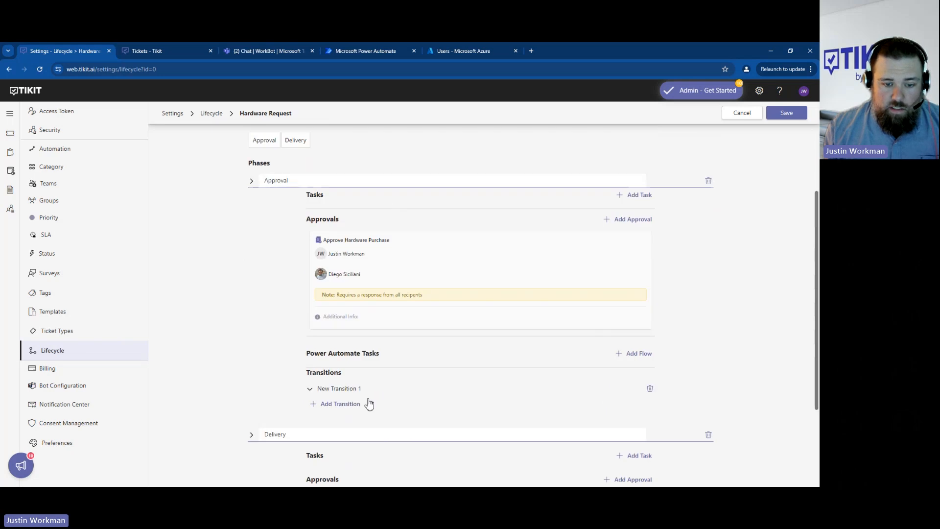
{"action": "left_click", "coordinate": [337, 389]}
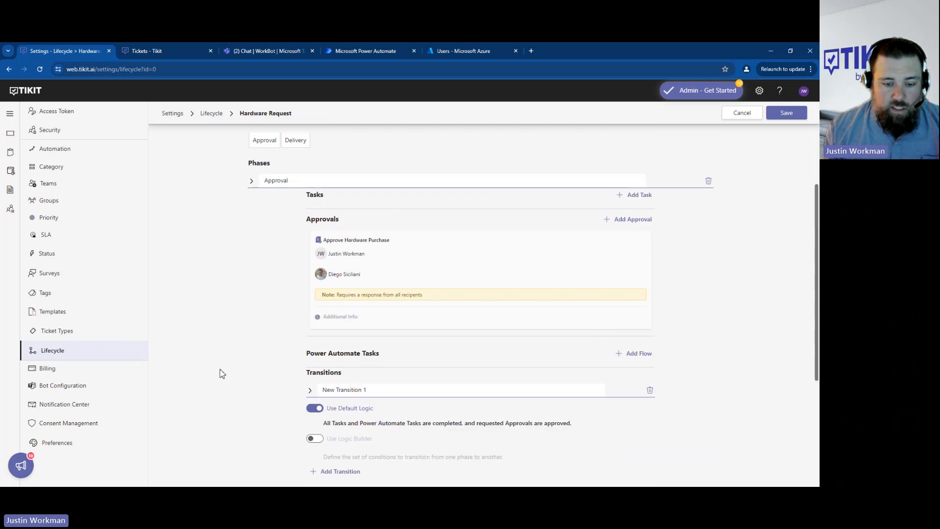
- Add a task titled "Purchase and Deliver Hardware" to the Delivery phase, assigned to the presenter's own user account
{"action": "scroll", "coordinate": [222, 373], "scroll_direction": "down", "scroll_amount": 3}
{"action": "scroll", "coordinate": [229, 341], "scroll_direction": "down", "scroll_amount": 1}
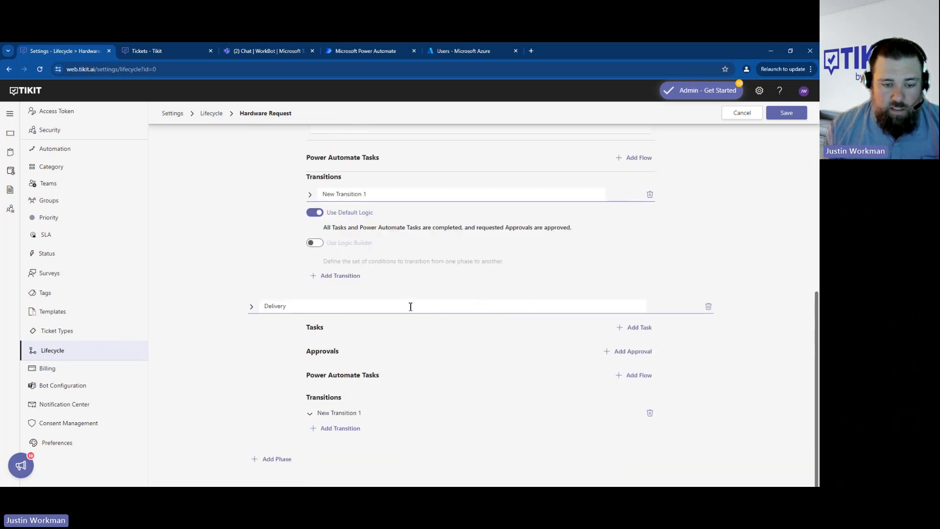
{"action": "left_click", "coordinate": [639, 332]}
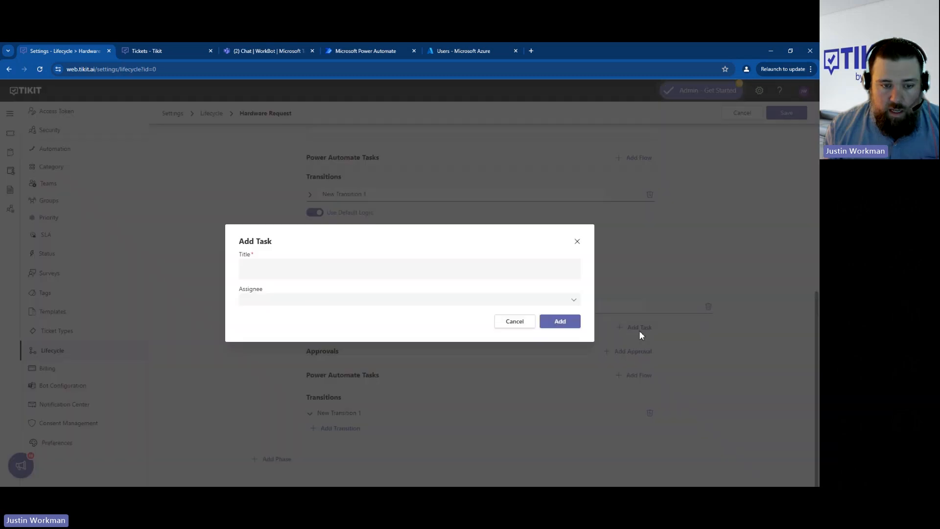
{"action": "left_click", "coordinate": [324, 275]}
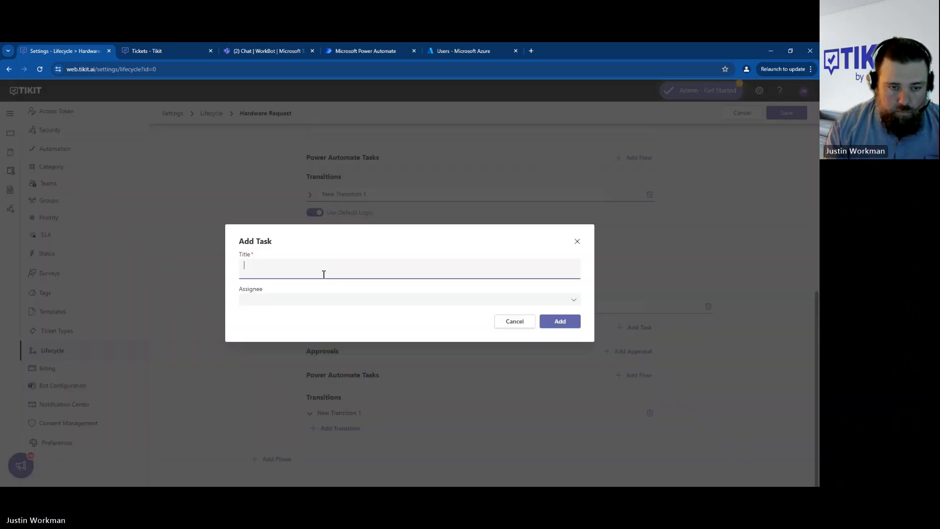
{"action": "type", "text": "Purchase and Deliver Hardware"}
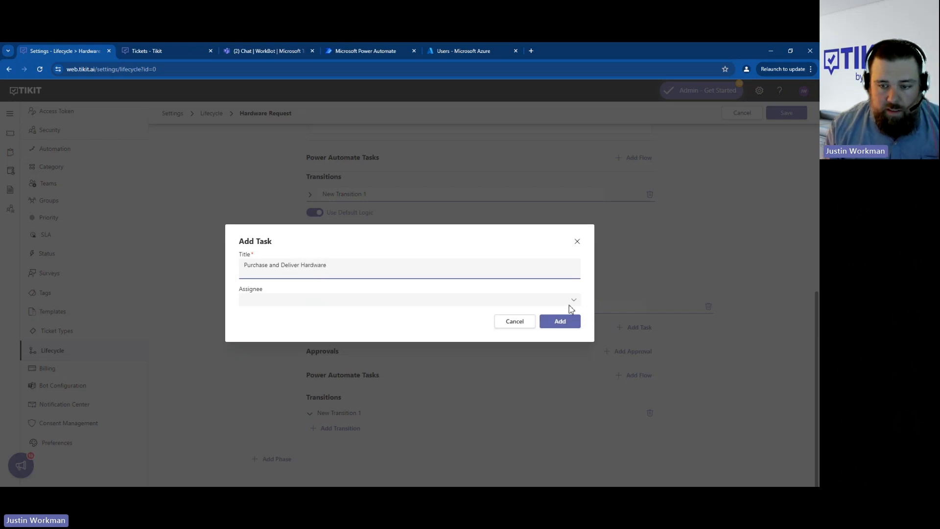
{"action": "left_click", "coordinate": [392, 295]}
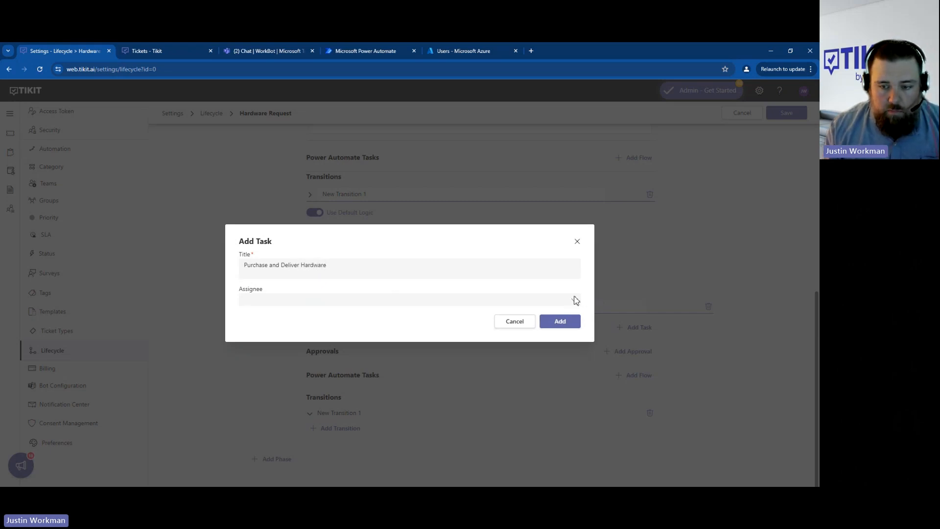
{"action": "left_click", "coordinate": [576, 300]}
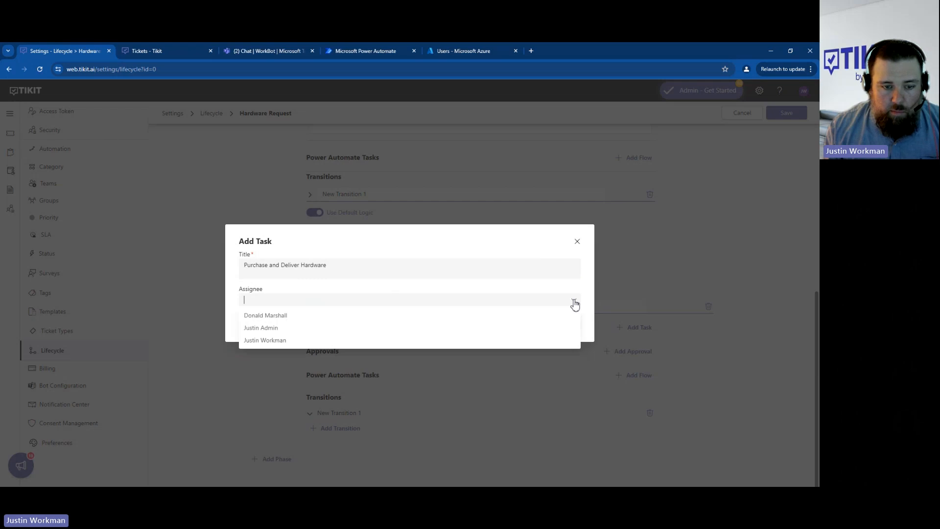
{"action": "left_click", "coordinate": [326, 343]}
{"action": "left_click", "coordinate": [560, 321]}
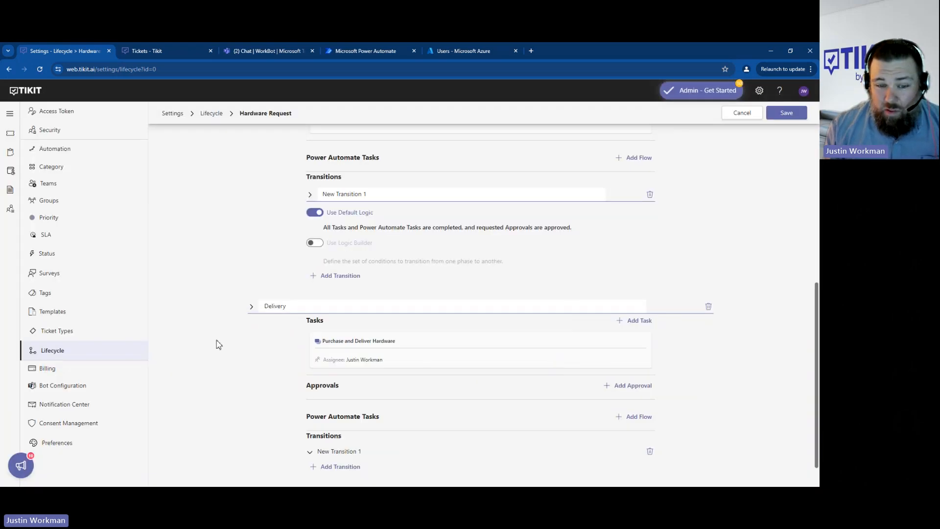
- Review the Delivery phase's transition and the option that automatically changes the ticket status to Resolved
{"action": "scroll", "coordinate": [227, 329], "scroll_direction": "down", "scroll_amount": 1}
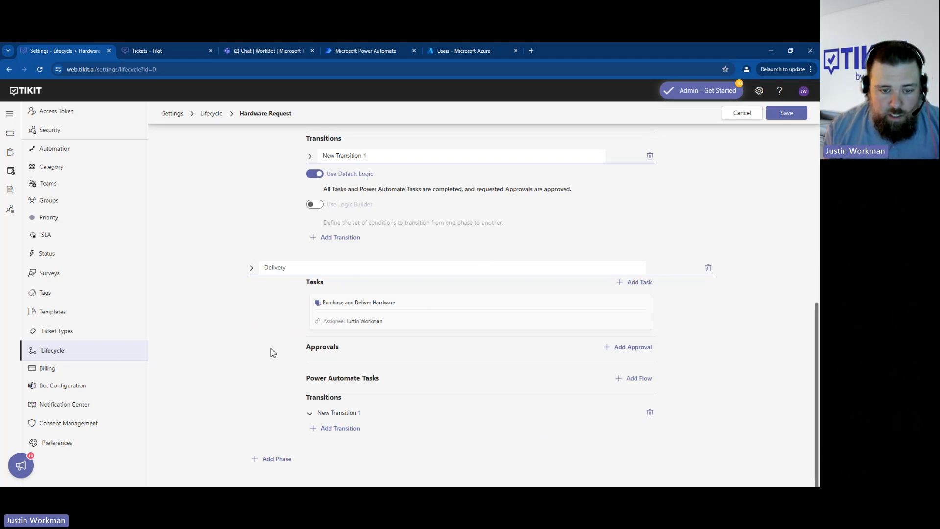
{"action": "scroll", "coordinate": [441, 338], "scroll_direction": "up", "scroll_amount": 1}
{"action": "scroll", "coordinate": [490, 348], "scroll_direction": "down", "scroll_amount": 1}
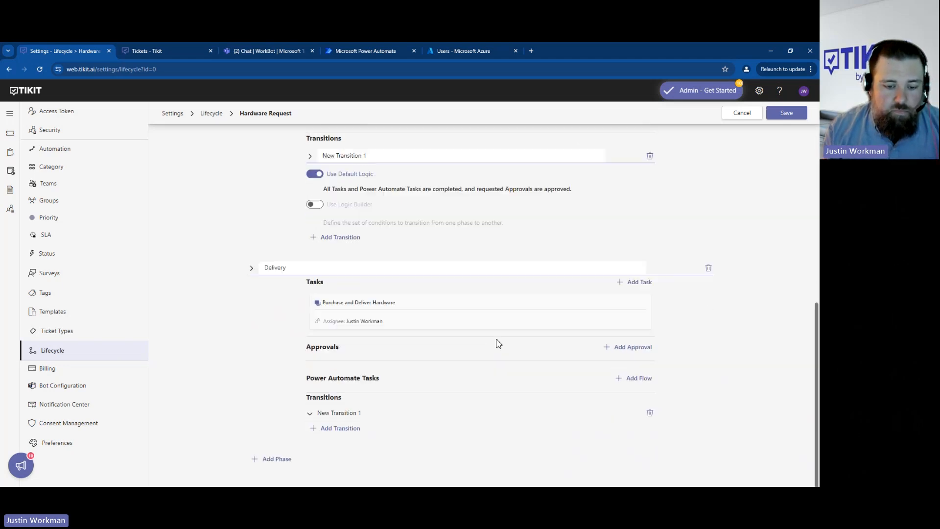
{"action": "scroll", "coordinate": [253, 377], "scroll_direction": "up", "scroll_amount": 2}
{"action": "scroll", "coordinate": [256, 387], "scroll_direction": "down", "scroll_amount": 2}
{"action": "left_click", "coordinate": [342, 414]}
{"action": "scroll", "coordinate": [285, 413], "scroll_direction": "down", "scroll_amount": 2}
{"action": "scroll", "coordinate": [260, 355], "scroll_direction": "up", "scroll_amount": 10}
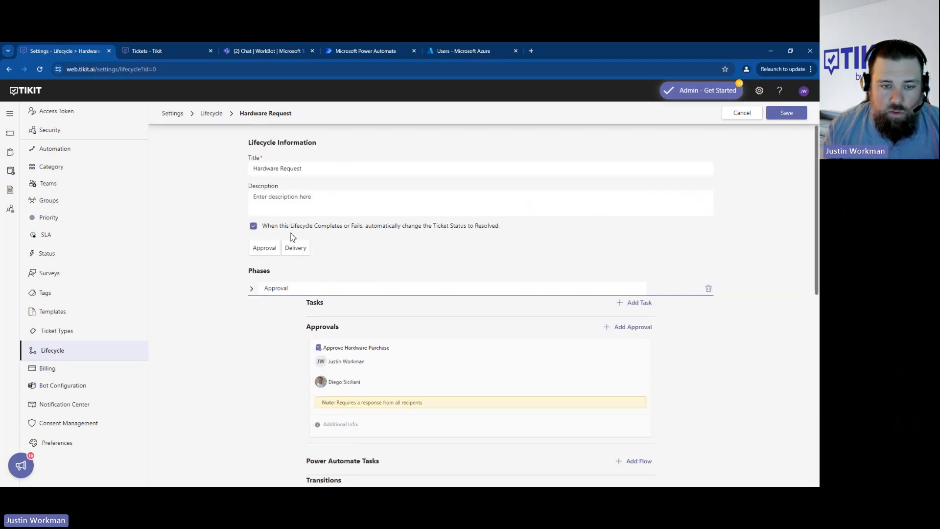
{"action": "left_click_drag", "start_coordinate": [293, 237], "coordinate": [361, 231]}
{"action": "left_click_drag", "start_coordinate": [438, 228], "coordinate": [513, 245]}
{"action": "left_click", "coordinate": [514, 245]}
- Save the Hardware Request lifecycle and open the Hardware Request template's settings
{"action": "scroll", "coordinate": [221, 366], "scroll_direction": "down", "scroll_amount": 4}
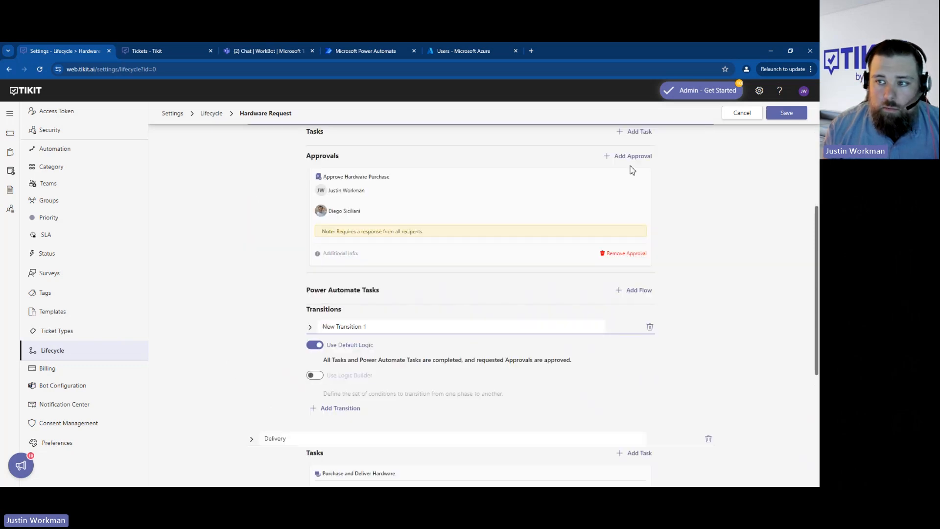
{"action": "left_click", "coordinate": [787, 113]}
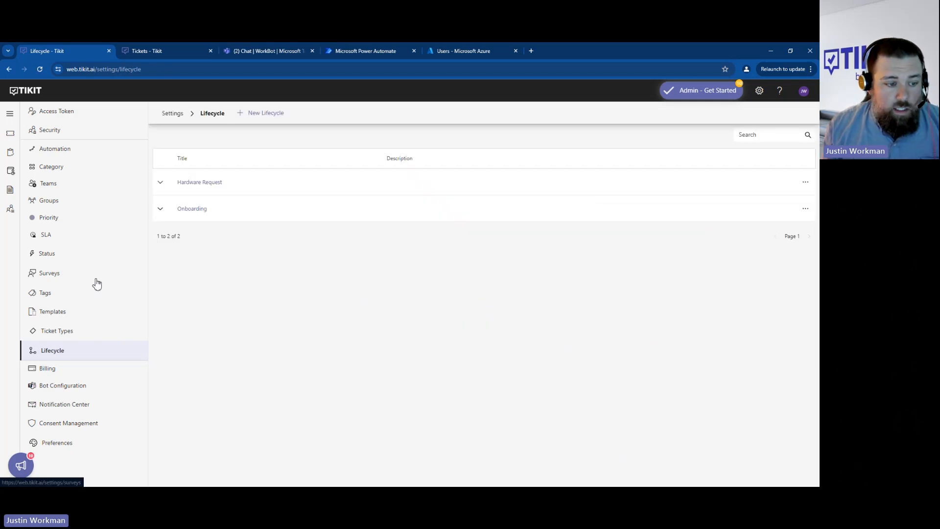
{"action": "left_click", "coordinate": [51, 314]}
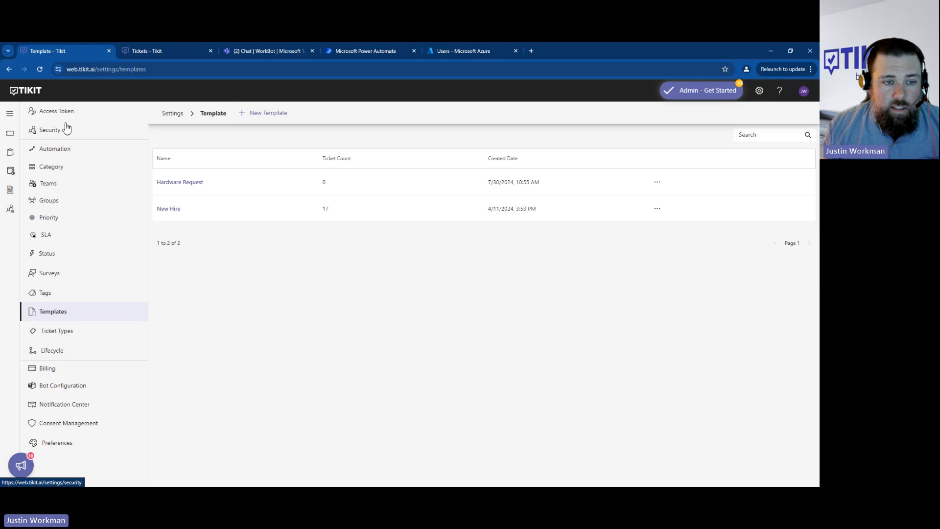
{"action": "left_click", "coordinate": [189, 183]}
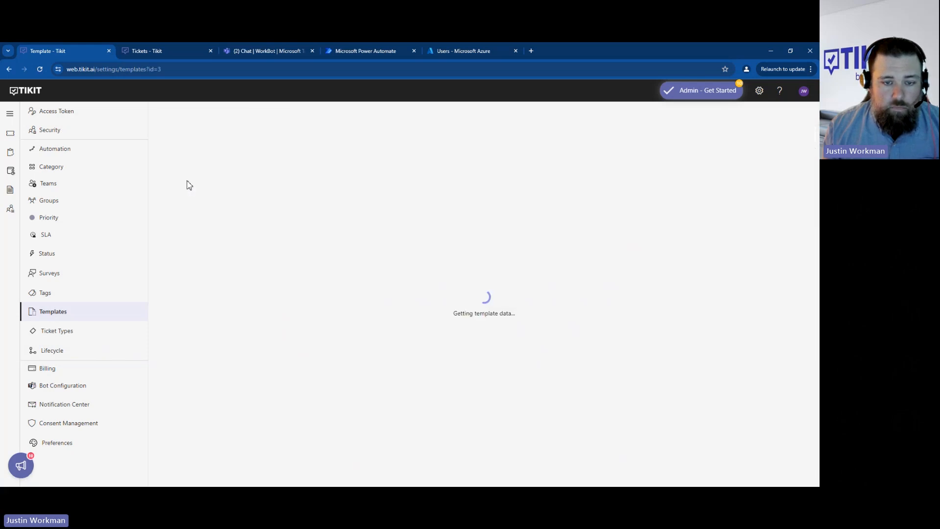
- Enable the Lifecycle field on the Hardware Request template, choose its lifecycle, and save the template
{"action": "scroll", "coordinate": [471, 390], "scroll_direction": "down", "scroll_amount": 3}
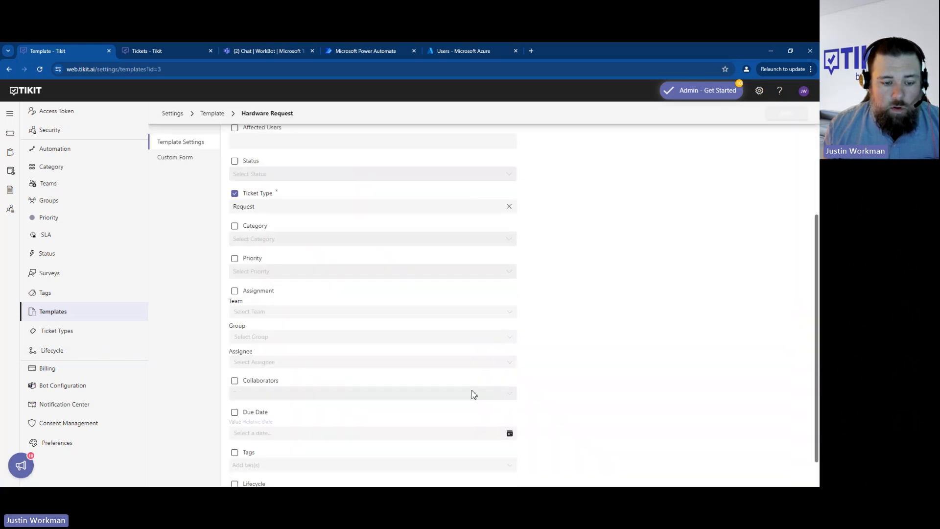
{"action": "left_click", "coordinate": [258, 457]}
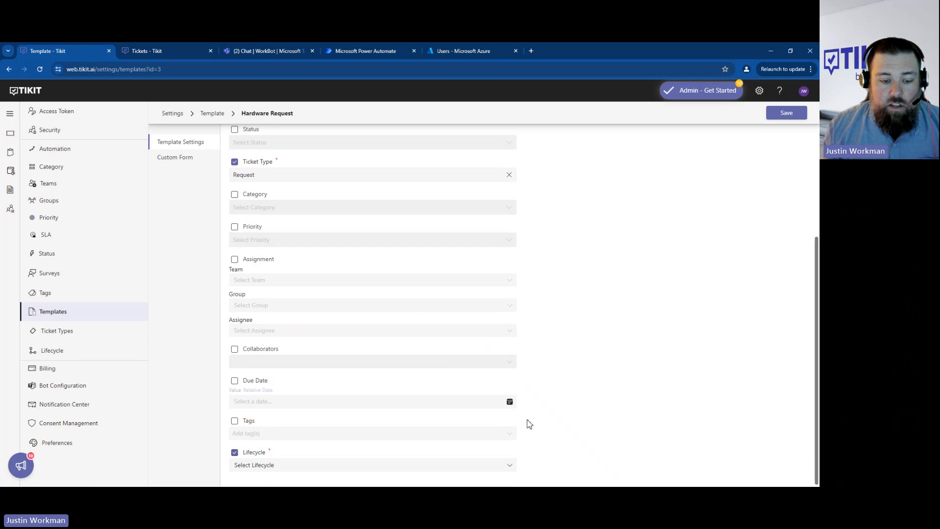
{"action": "left_click", "coordinate": [510, 466]}
{"action": "left_click", "coordinate": [282, 450]}
{"action": "scroll", "coordinate": [307, 237], "scroll_direction": "up", "scroll_amount": 3}
{"action": "left_click", "coordinate": [787, 116]}
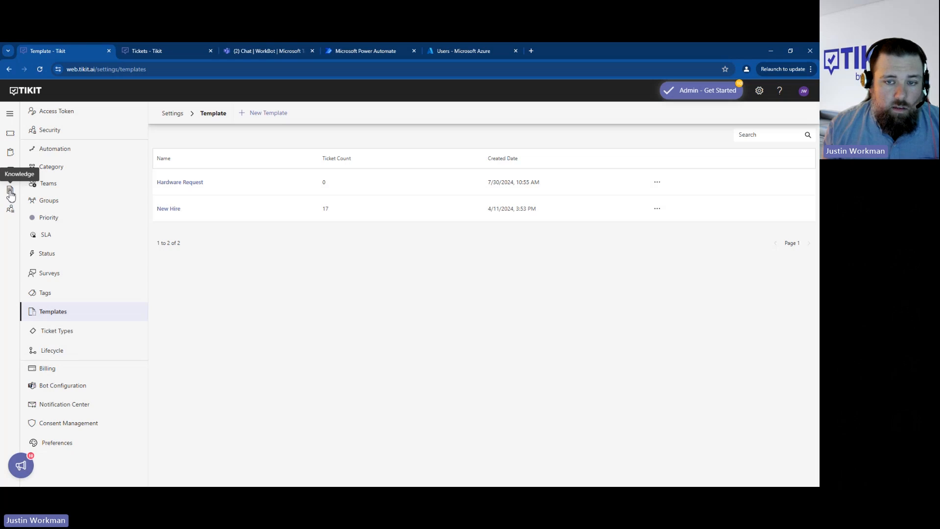
- Switch to the WorkBot chat in Teams and send the message "Hardware Request"
{"action": "left_click", "coordinate": [267, 56]}
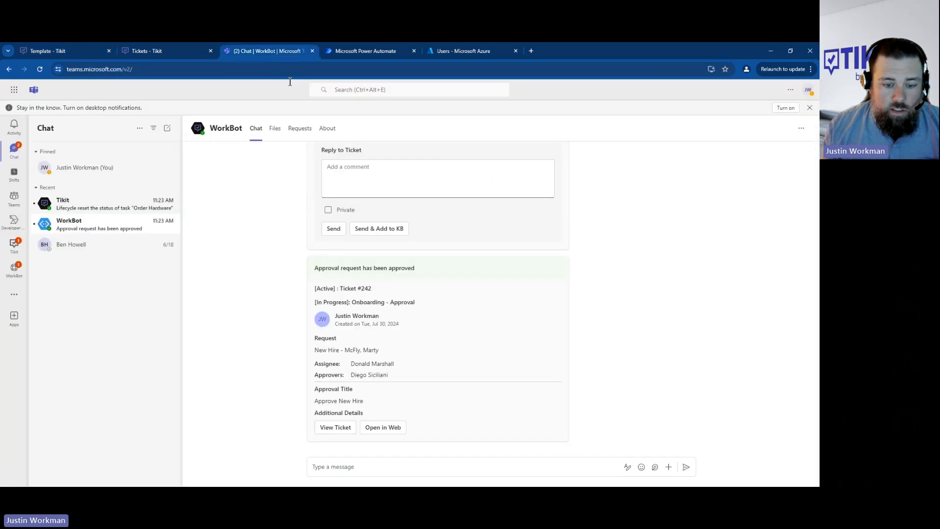
{"action": "left_click", "coordinate": [366, 466]}
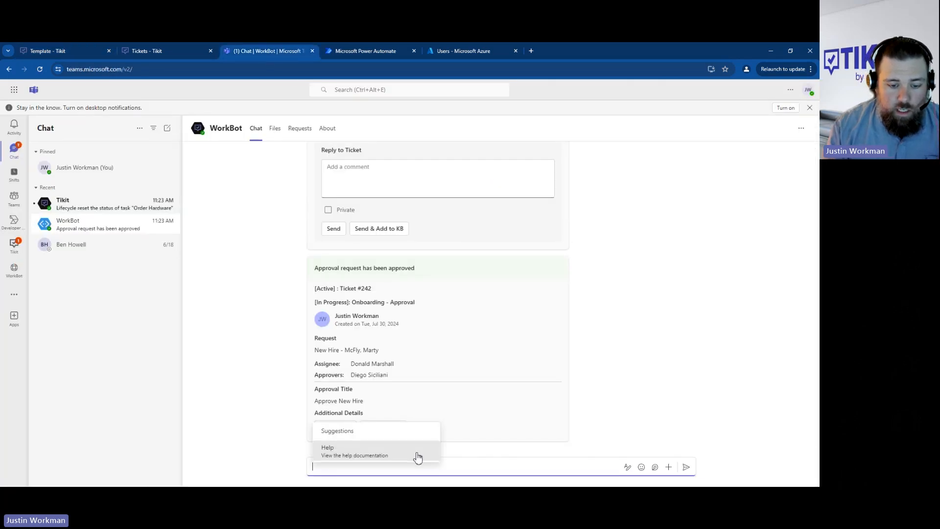
{"action": "type", "text": "Hardware Request"}
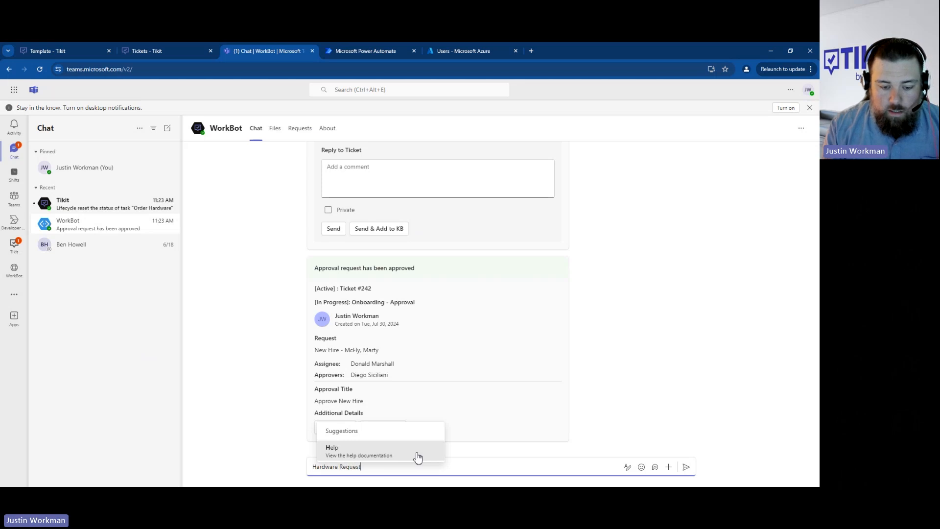
{"action": "left_click", "coordinate": [418, 456]}
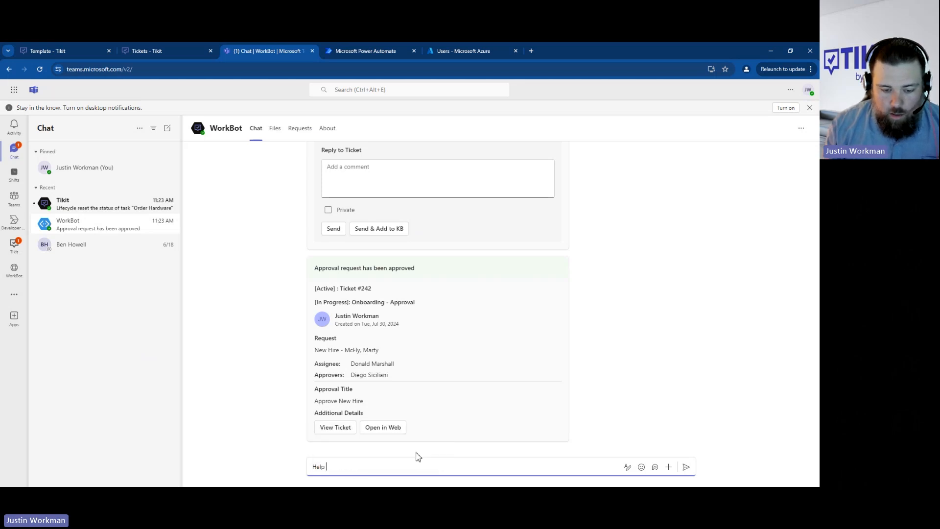
{"action": "key", "text": "BackSpace"}
{"action": "key", "text": "BackSpace"}
{"action": "key", "text": "BackSpace"}
{"action": "key", "text": "BackSpace"}
{"action": "key", "text": "BackSpace"}
{"action": "type", "text": "Hardware Request"}
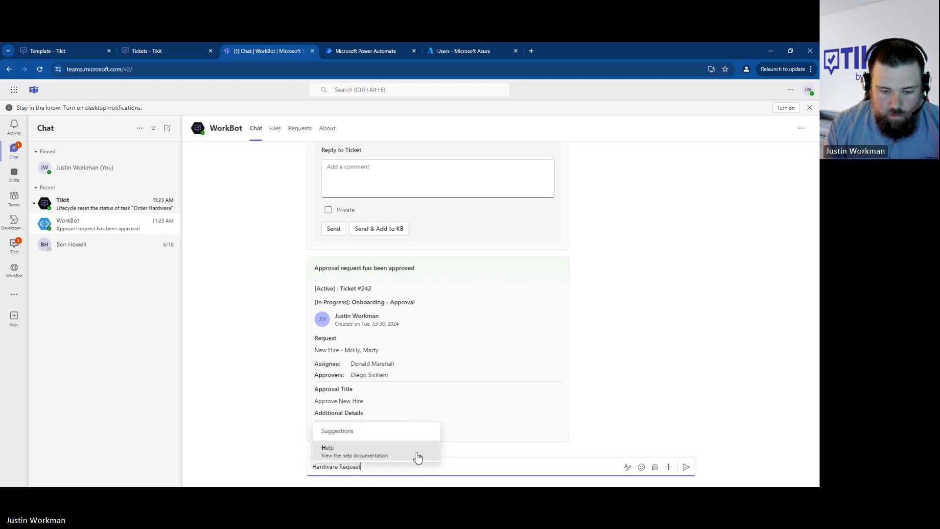
{"action": "key", "text": "Escape"}
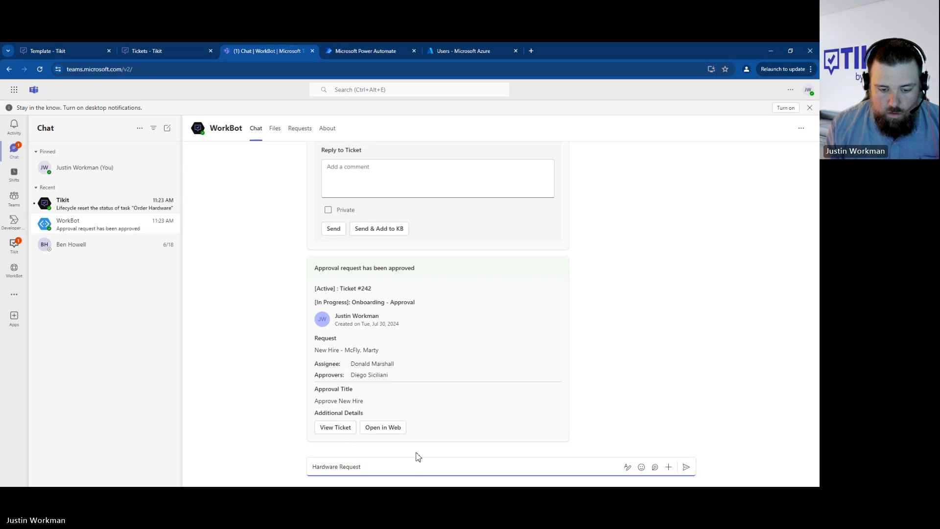
{"action": "key", "text": "Return"}
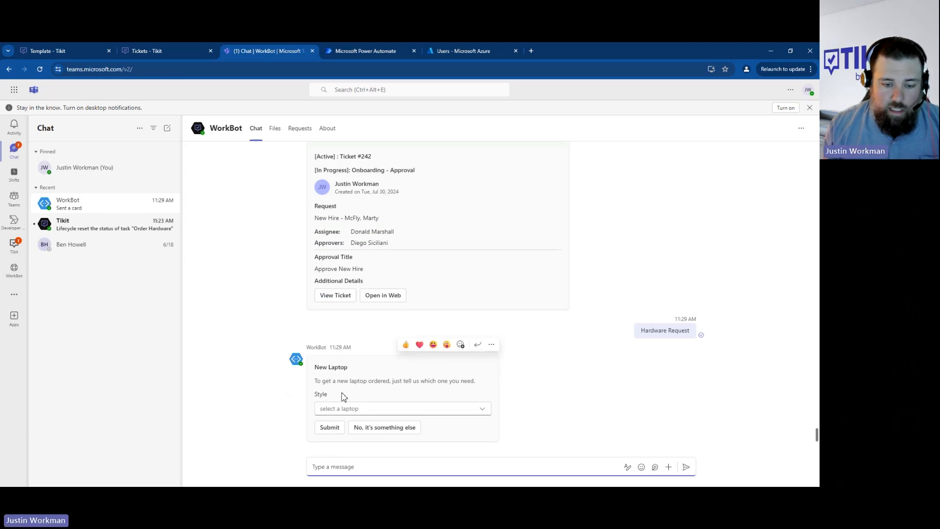
- Choose the Mid range laptop style on the New Laptop card and submit the request
{"action": "left_click", "coordinate": [487, 415]}
{"action": "left_click", "coordinate": [456, 439]}
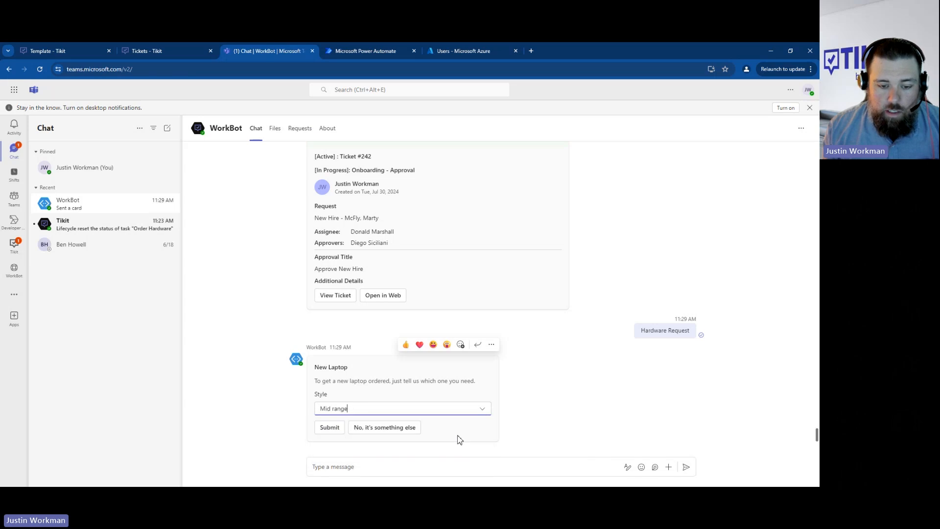
{"action": "left_click", "coordinate": [330, 428]}
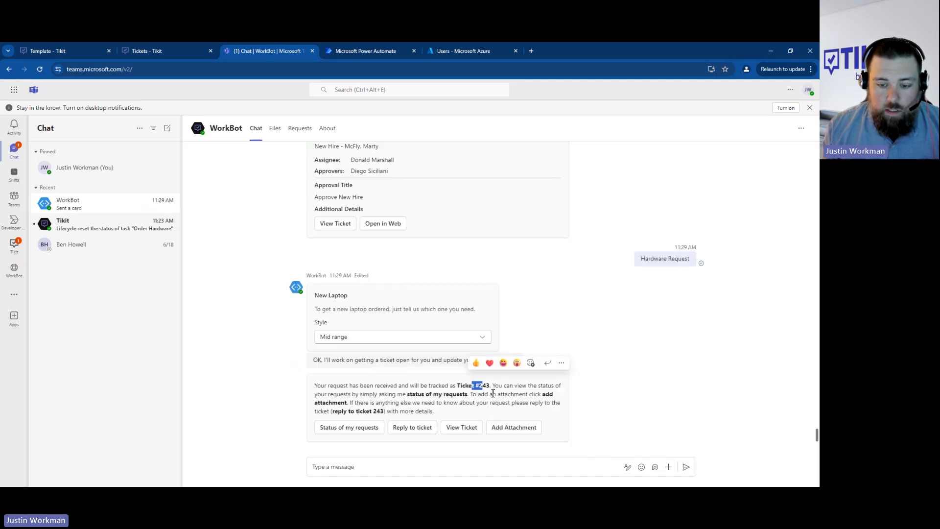
- Switch to Tikit and open the newly submitted Hardware Request ticket from the list of active tickets
{"action": "left_click", "coordinate": [55, 52]}
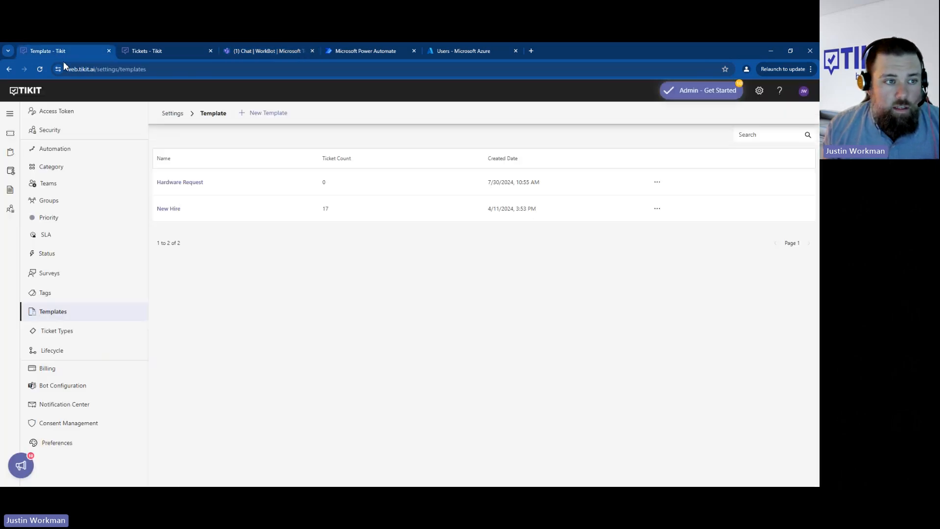
{"action": "left_click", "coordinate": [7, 136]}
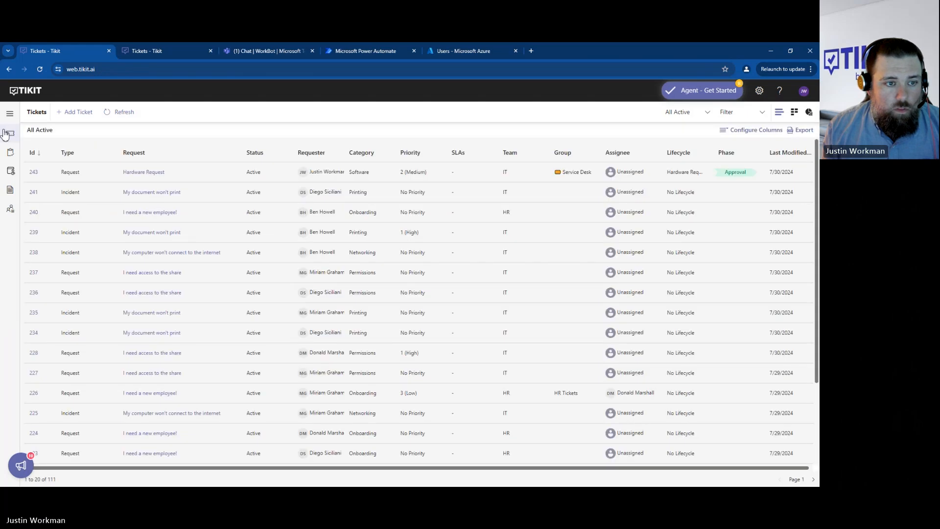
{"action": "left_click", "coordinate": [150, 172]}
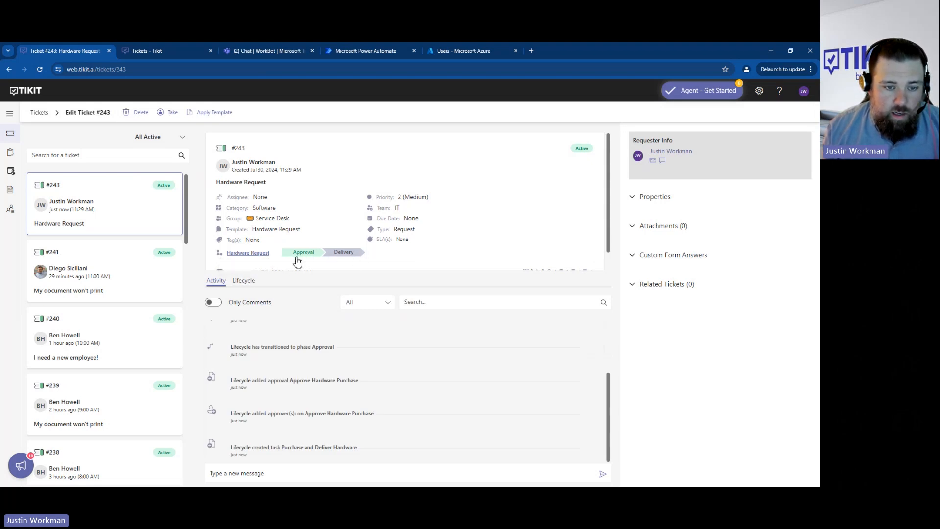
- Approve the presenter's own part of the "Approve Hardware Purchase" approval in the ticket's lifecycle
{"action": "left_click", "coordinate": [243, 284]}
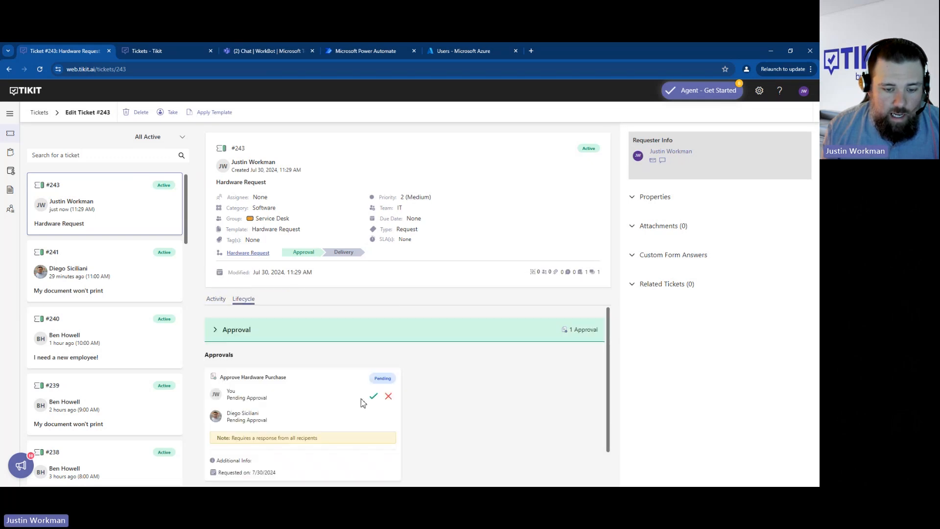
{"action": "left_click", "coordinate": [374, 396]}
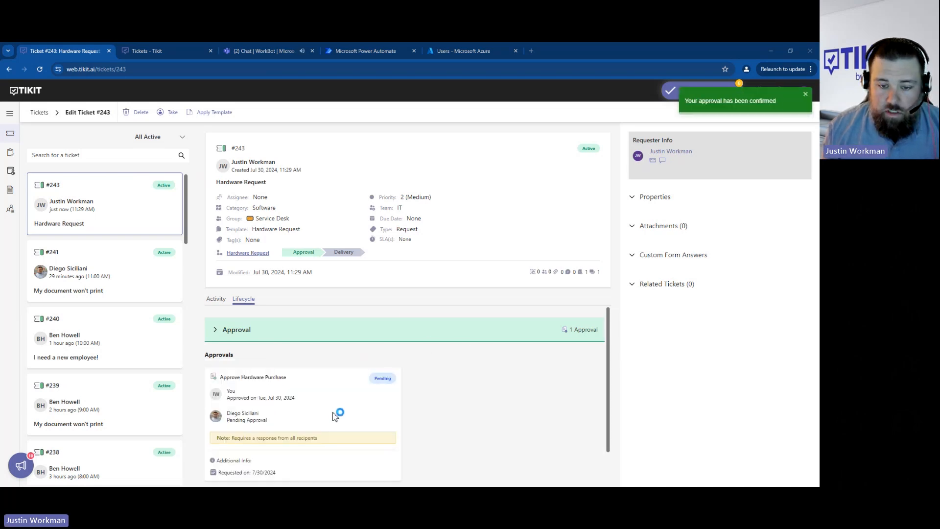
{"action": "scroll", "coordinate": [333, 417], "scroll_direction": "down", "scroll_amount": 1}
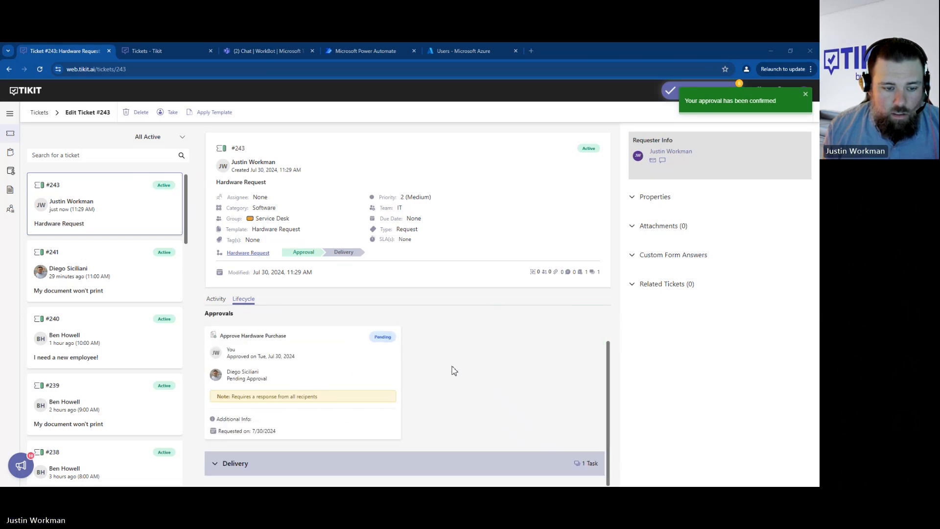
- Review the Hardware Request ticket's activity log and reload the ticket page
{"action": "left_click", "coordinate": [217, 299]}
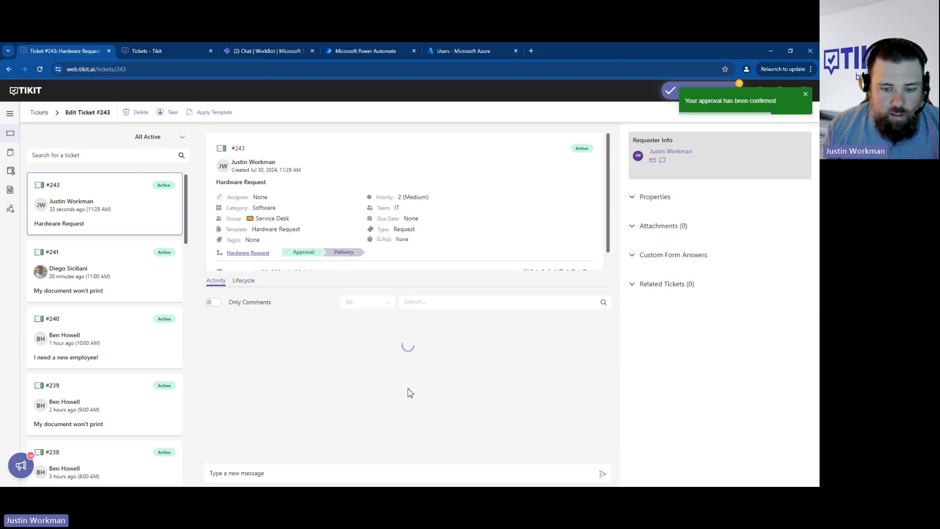
{"action": "left_click_drag", "start_coordinate": [498, 448], "coordinate": [510, 447]}
{"action": "left_click", "coordinate": [193, 69]}
{"action": "key", "text": "Return"}
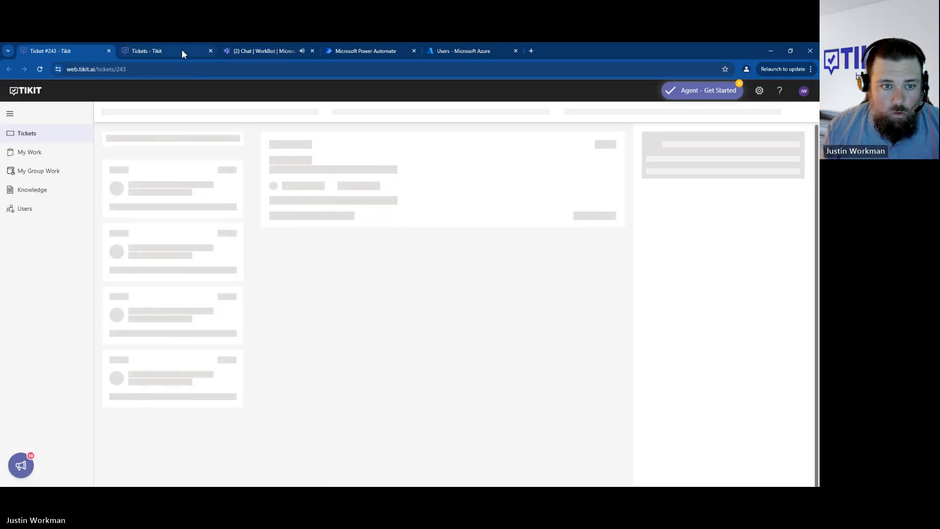
- Check the hardware request's notifications in the Teams WorkBot chat and return to the ticket in Tikit
{"action": "left_click", "coordinate": [260, 46]}
{"action": "left_click_drag", "start_coordinate": [331, 268], "coordinate": [414, 270]}
{"action": "left_click_drag", "start_coordinate": [351, 374], "coordinate": [422, 374]}
{"action": "left_click", "coordinate": [93, 51]}
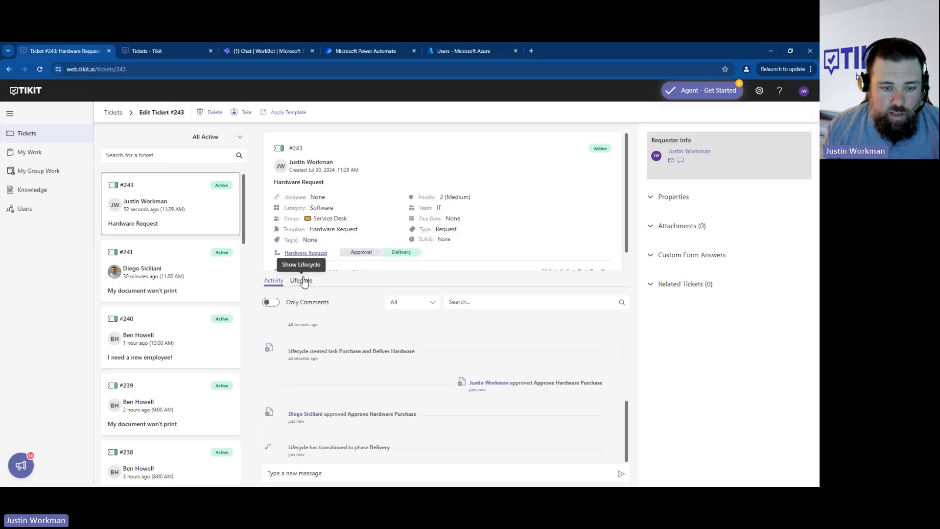
- Change the status of the "Purchase and Deliver Hardware" task in the ticket's Delivery phase and save the update
{"action": "left_click", "coordinate": [301, 285]}
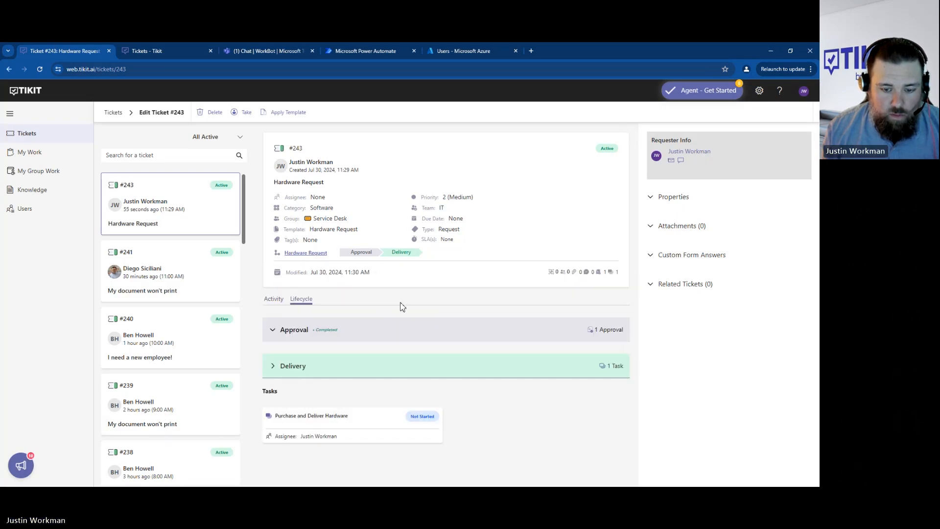
{"action": "left_click", "coordinate": [396, 423]}
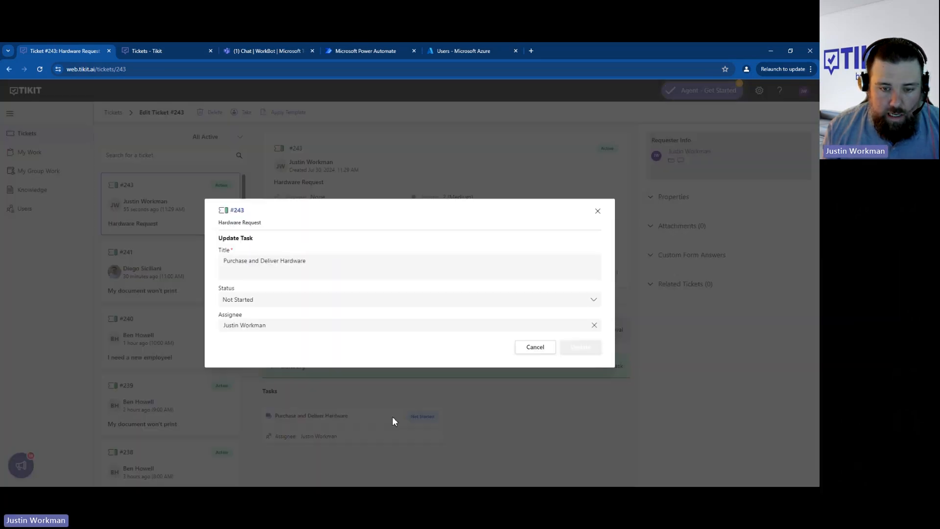
{"action": "left_click", "coordinate": [510, 302]}
{"action": "left_click", "coordinate": [294, 345]}
{"action": "left_click", "coordinate": [574, 349]}
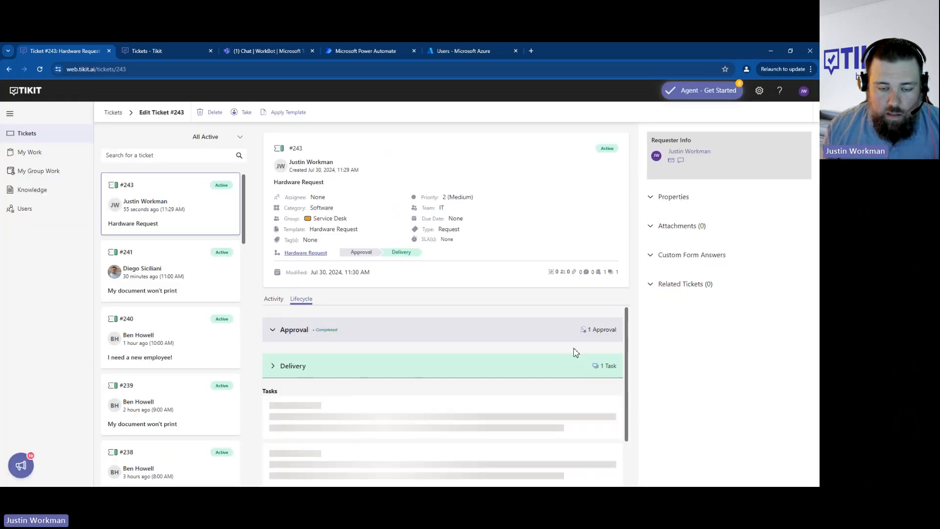